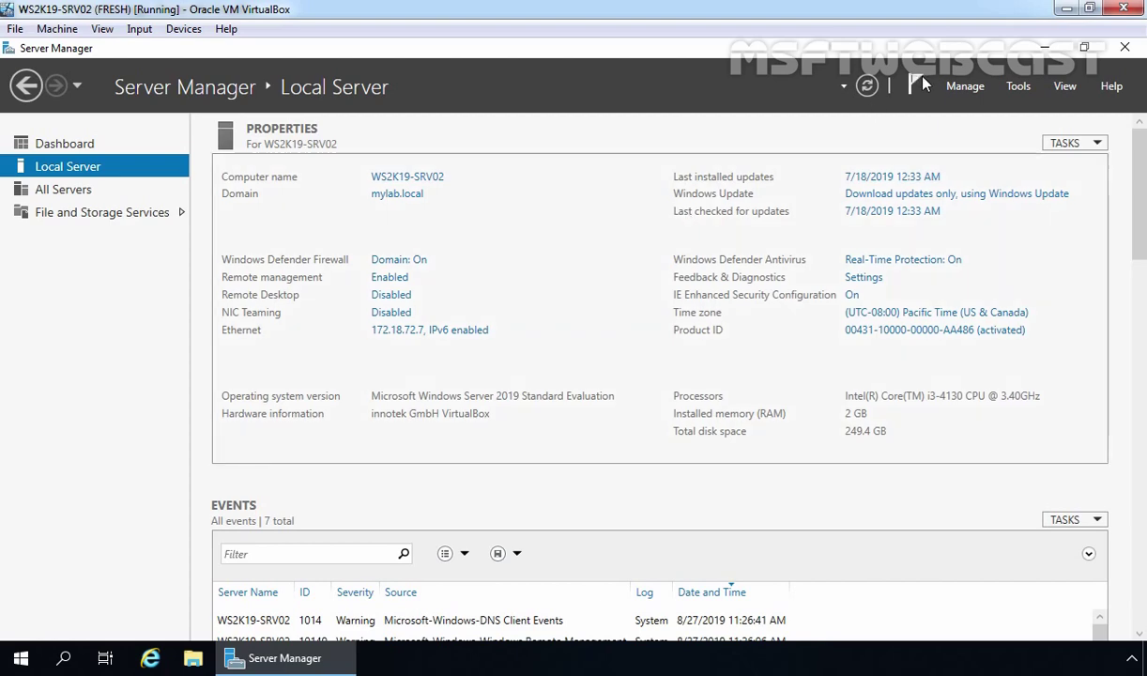
# Start adding roles and features with a role-based or feature-based installation on the WS2K19-SRV02 server from the server pool
pyautogui.click(952, 89)
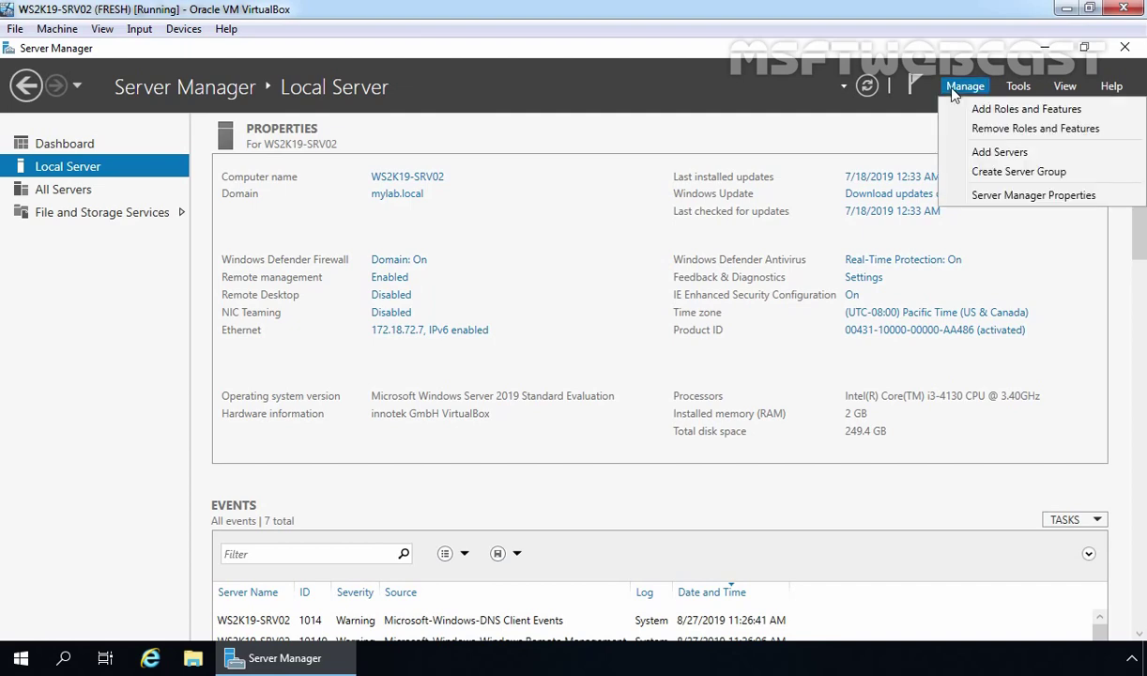
pyautogui.click(1011, 111)
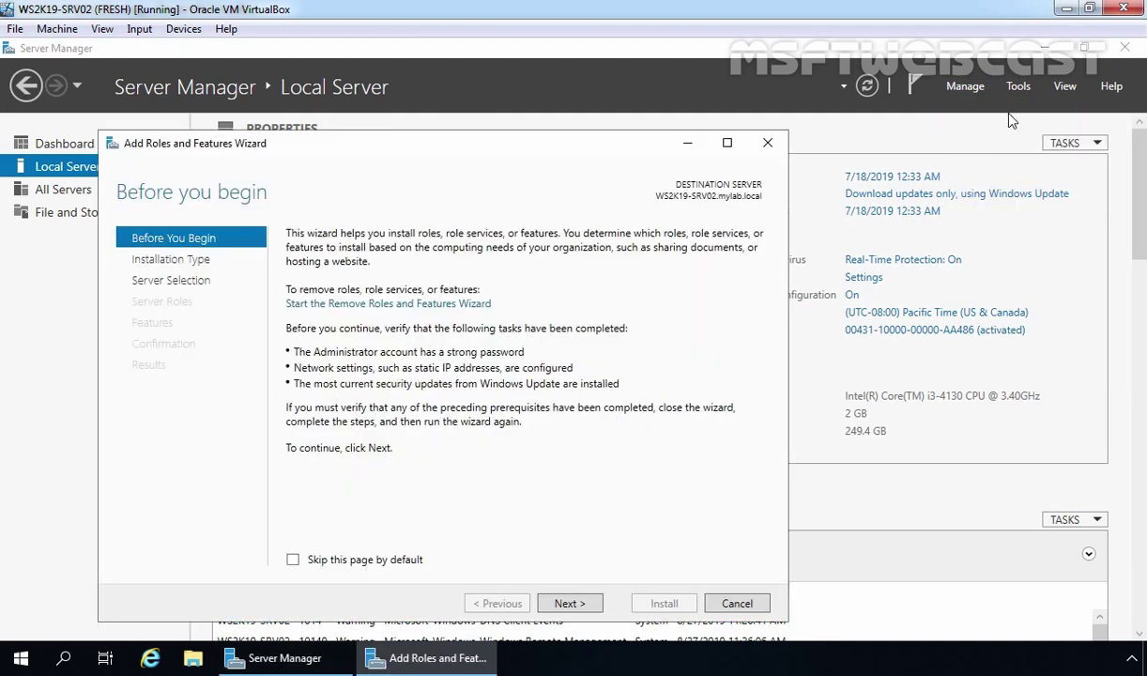
pyautogui.click(568, 604)
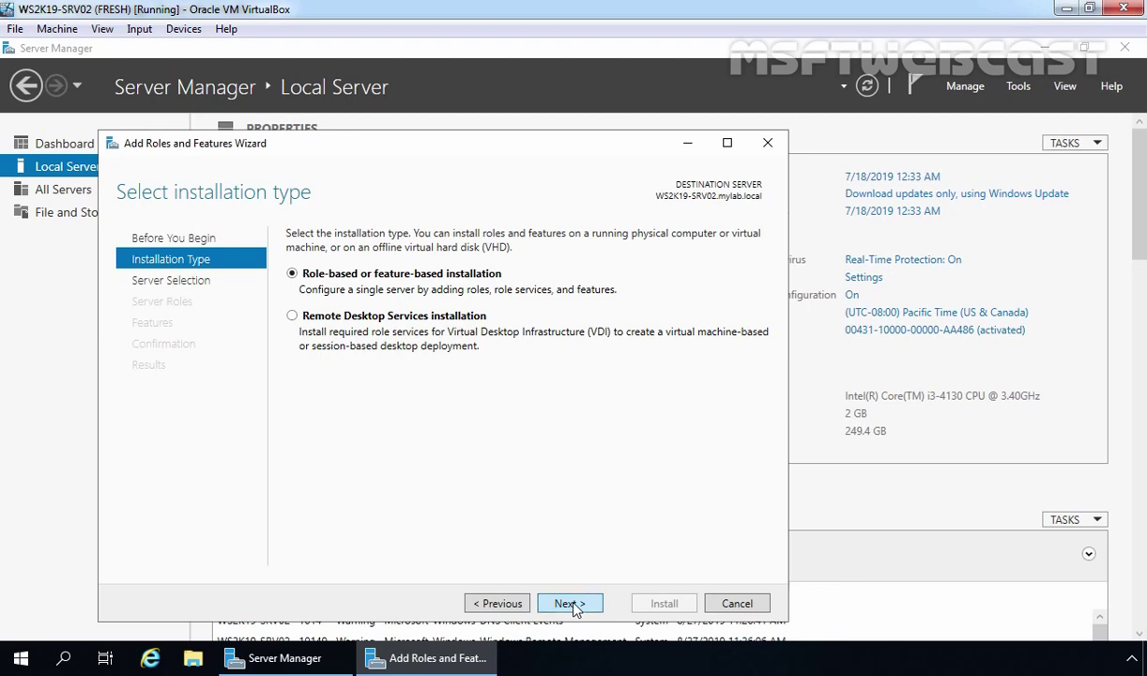
pyautogui.click(570, 604)
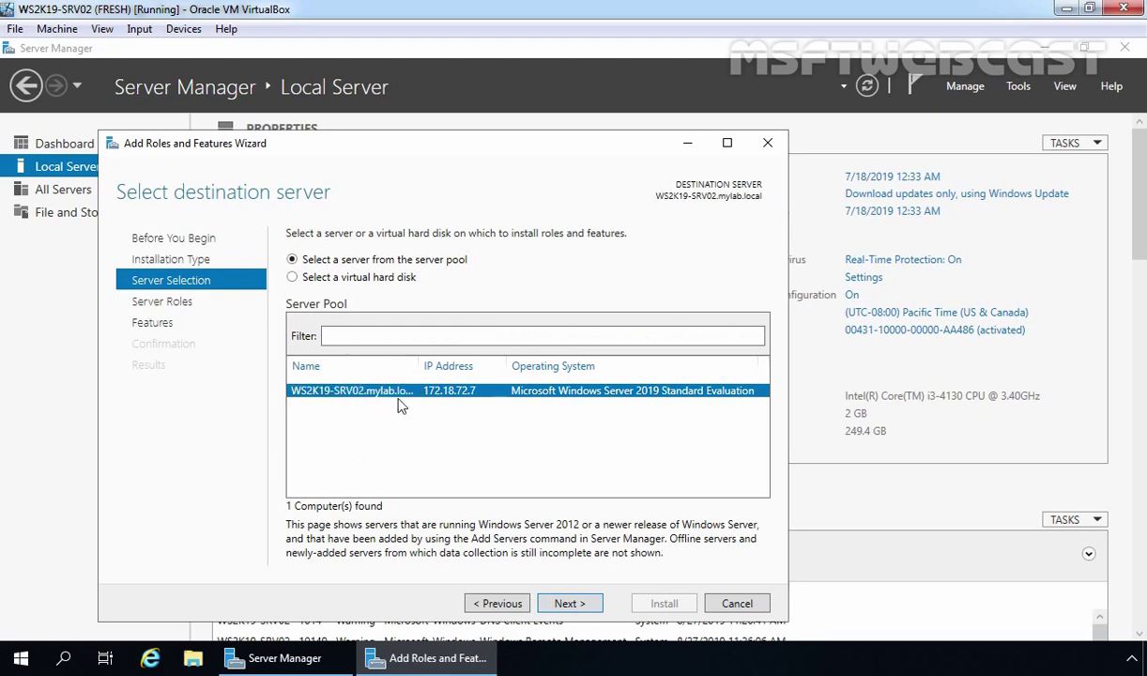
pyautogui.click(568, 605)
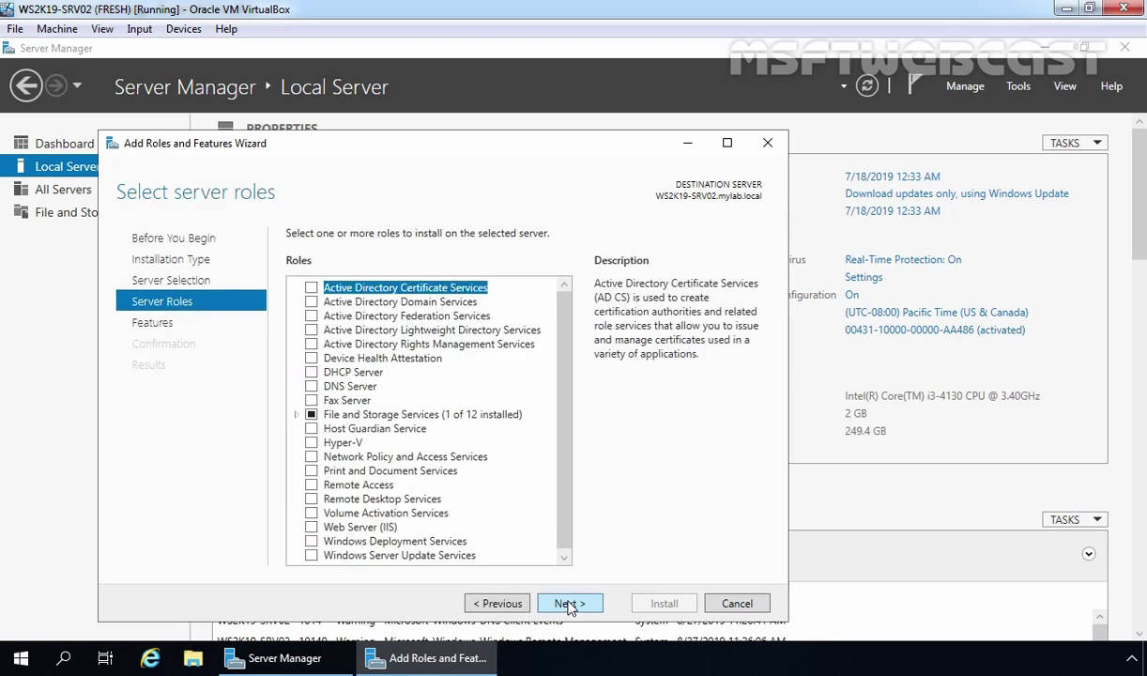
# Select the DFS Namespaces role service under File and iSCSI Services, including the required File Server and DFS Management Tools
pyautogui.doubleClick(413, 414)
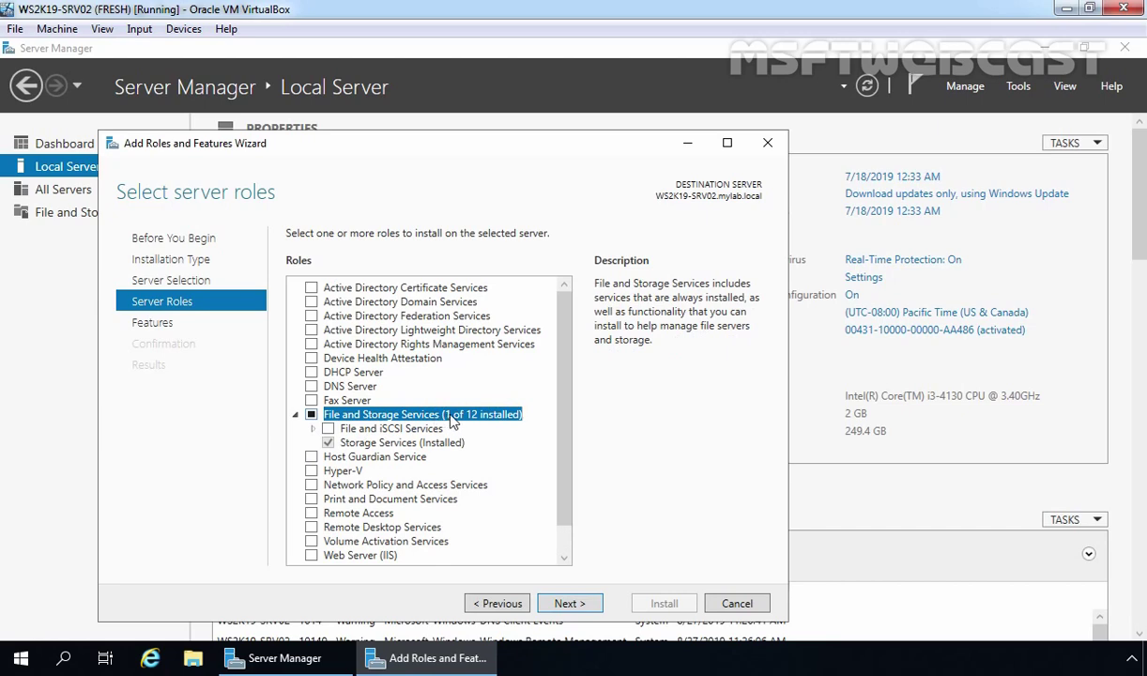
pyautogui.click(313, 428)
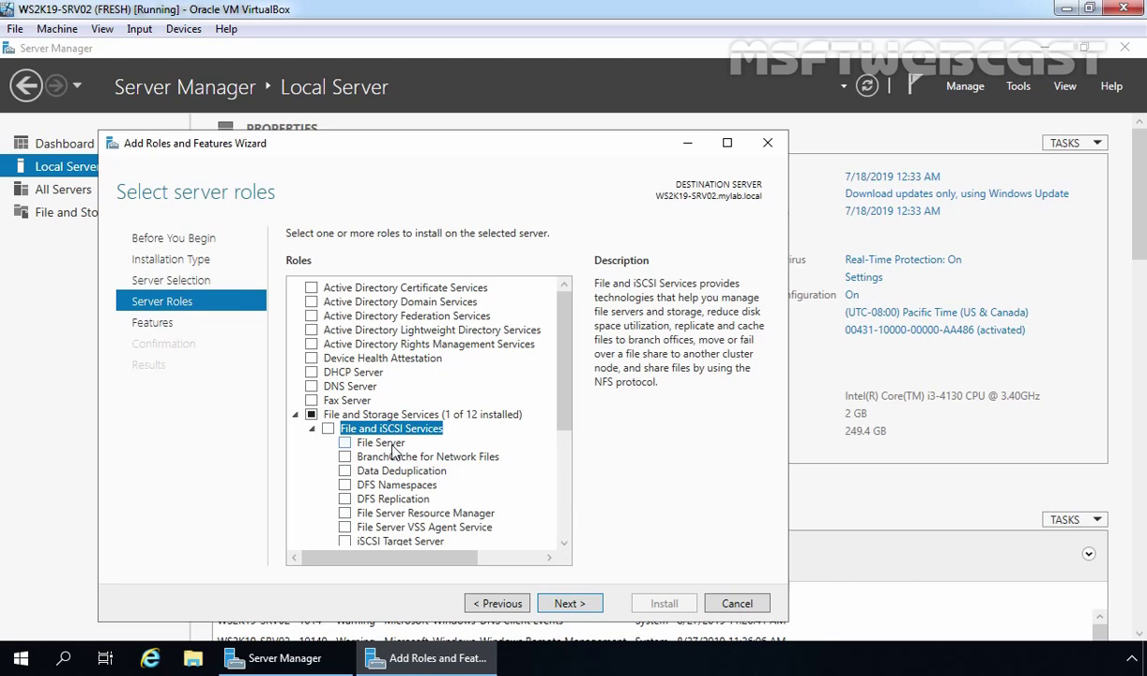
pyautogui.click(366, 485)
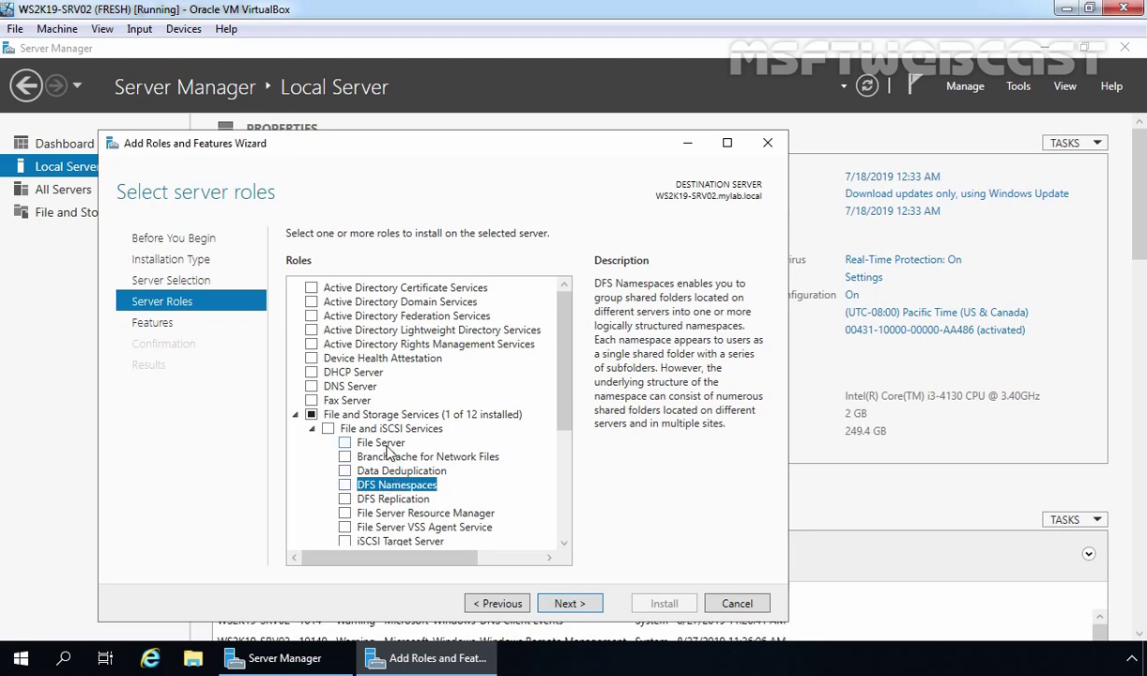
pyautogui.click(345, 486)
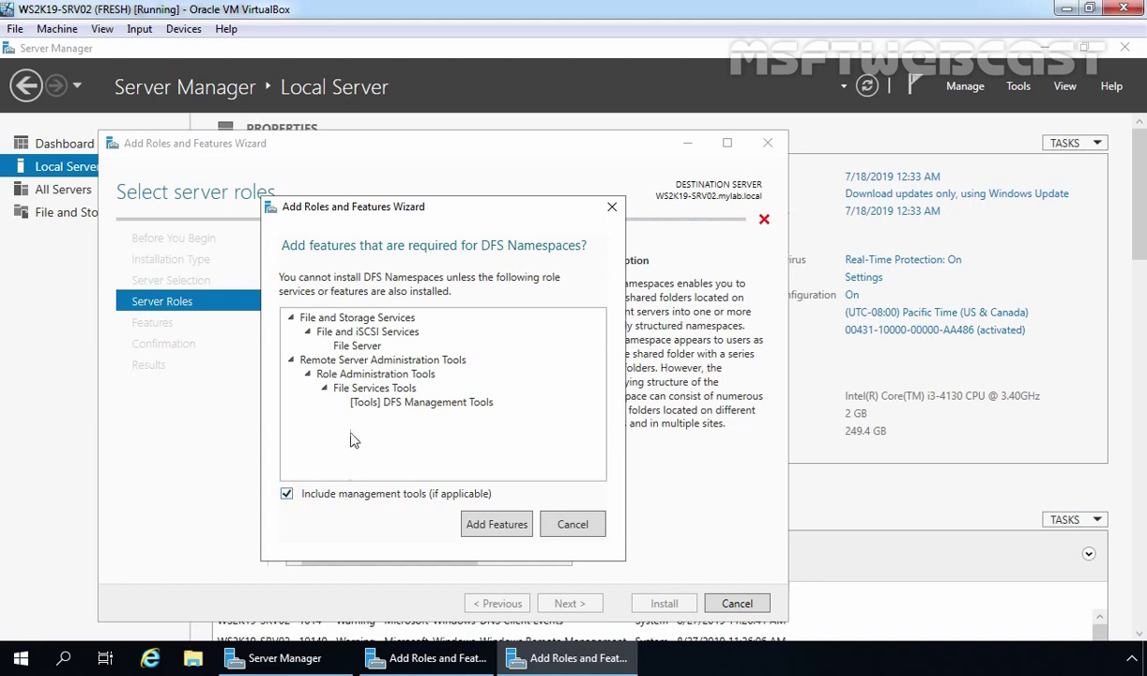
pyautogui.click(349, 347)
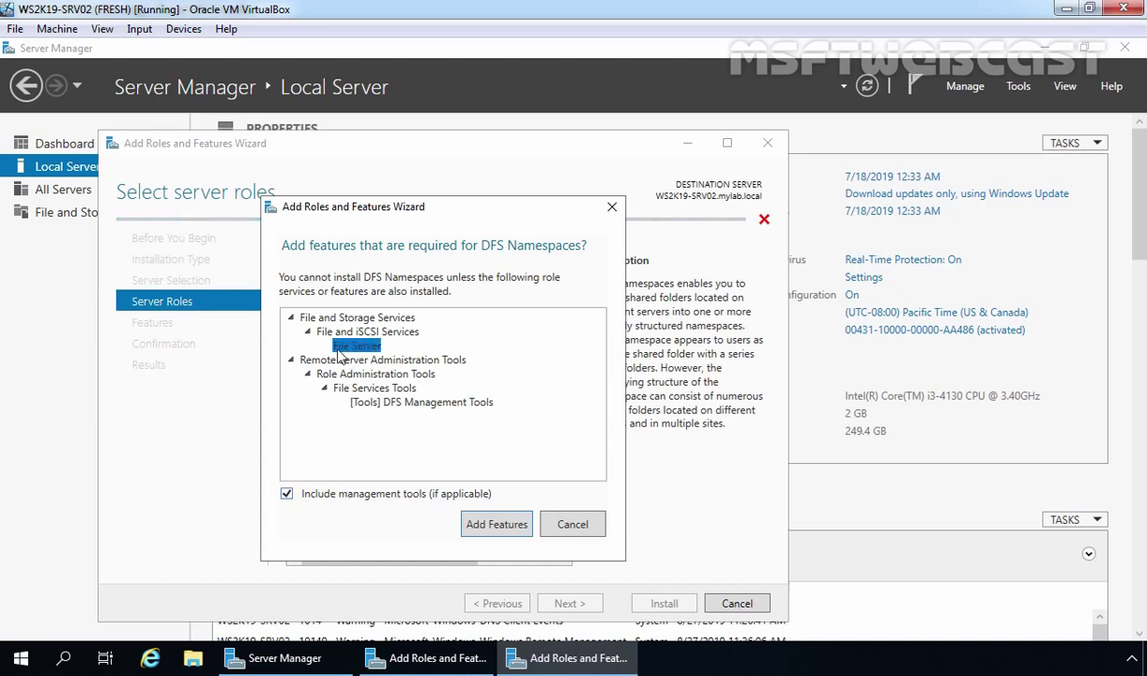
pyautogui.click(498, 524)
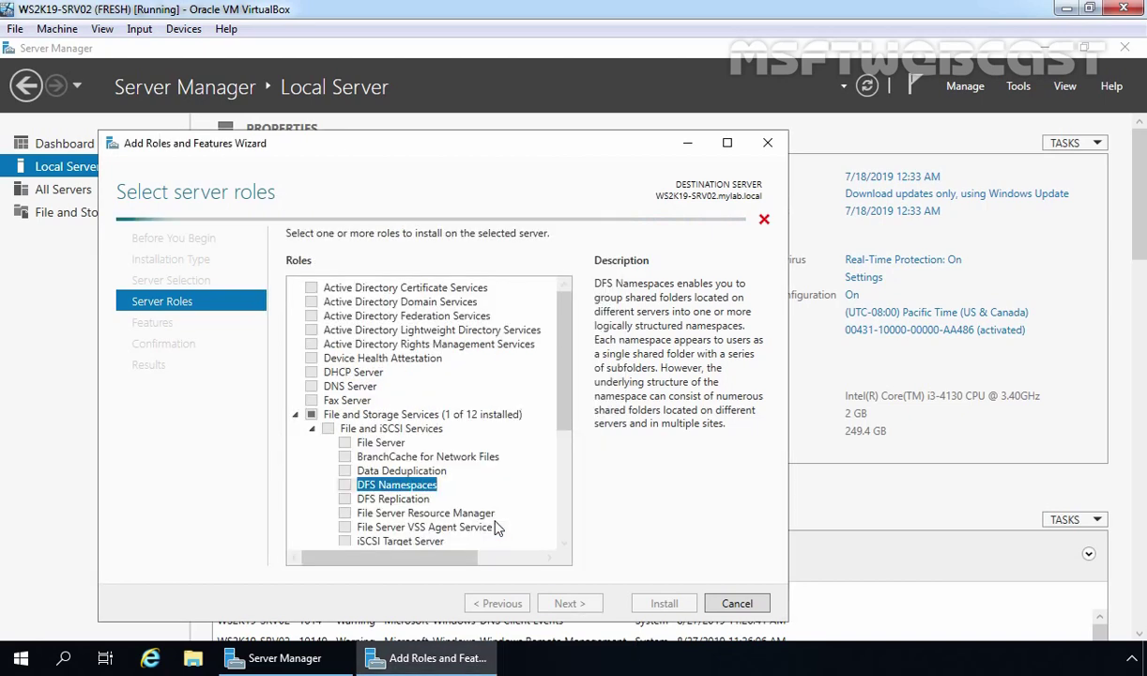
pyautogui.click(388, 447)
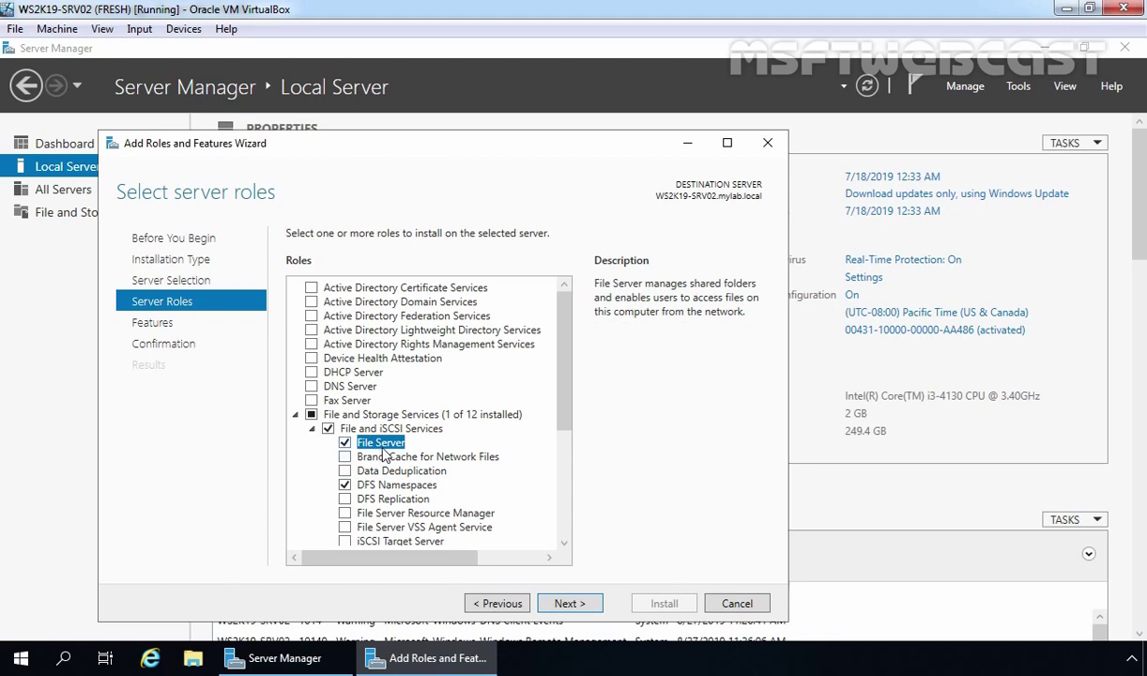
# Install the selected role services without adding further features, and close the wizard once installation completes
pyautogui.click(570, 604)
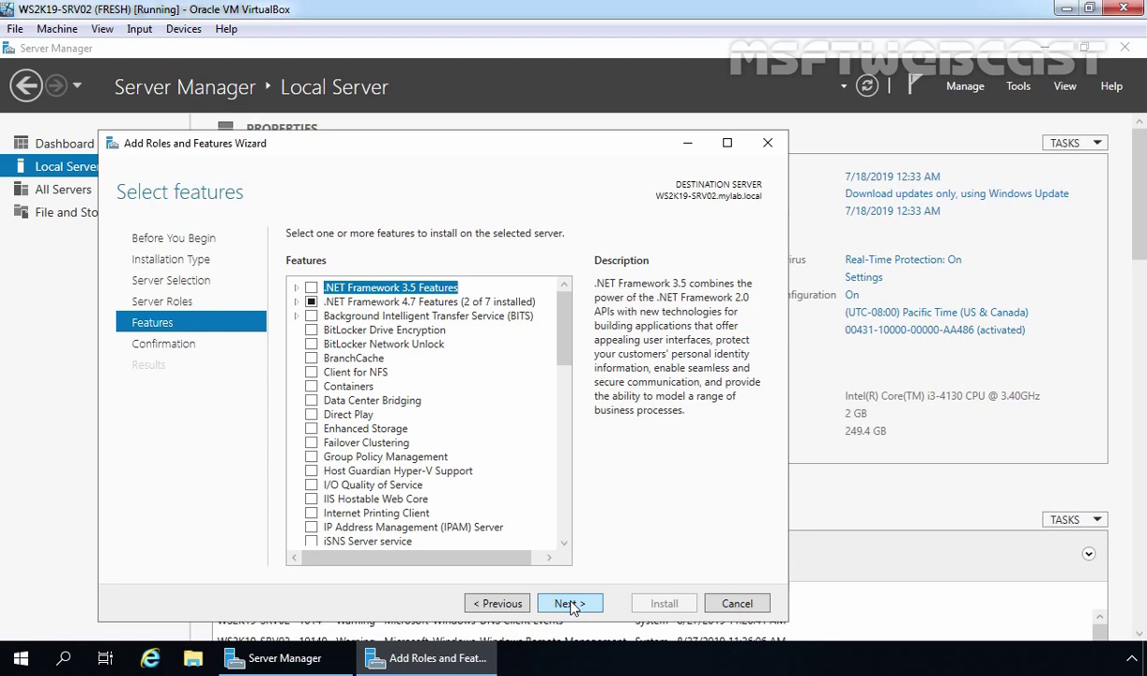
pyautogui.click(569, 604)
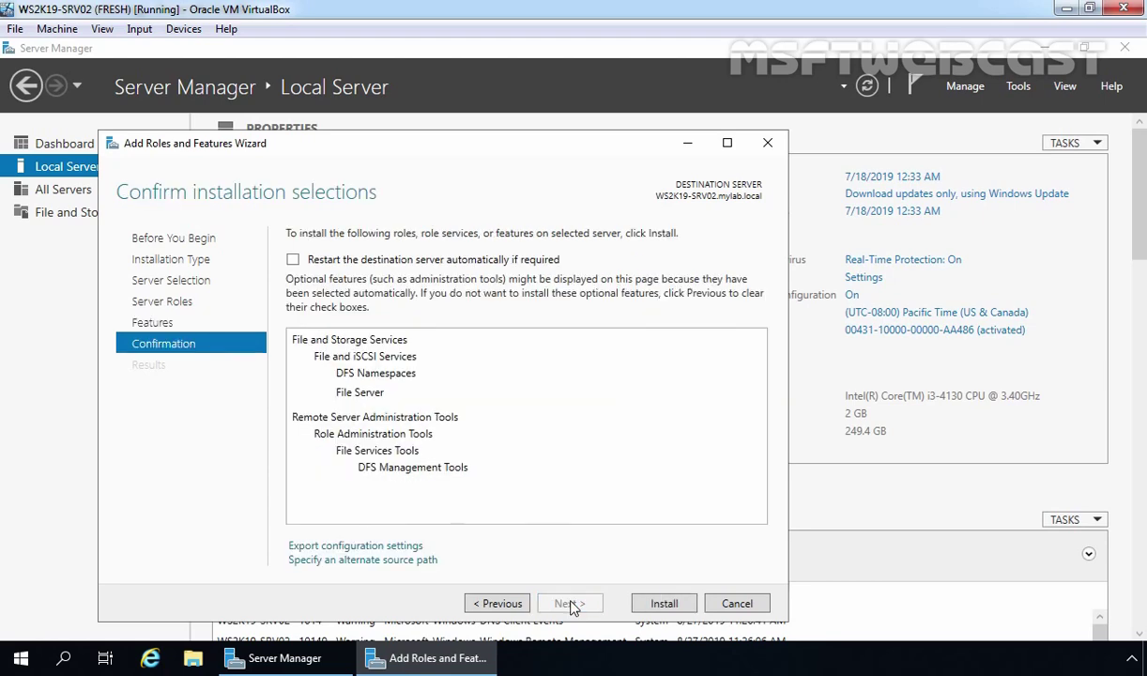
pyautogui.click(664, 604)
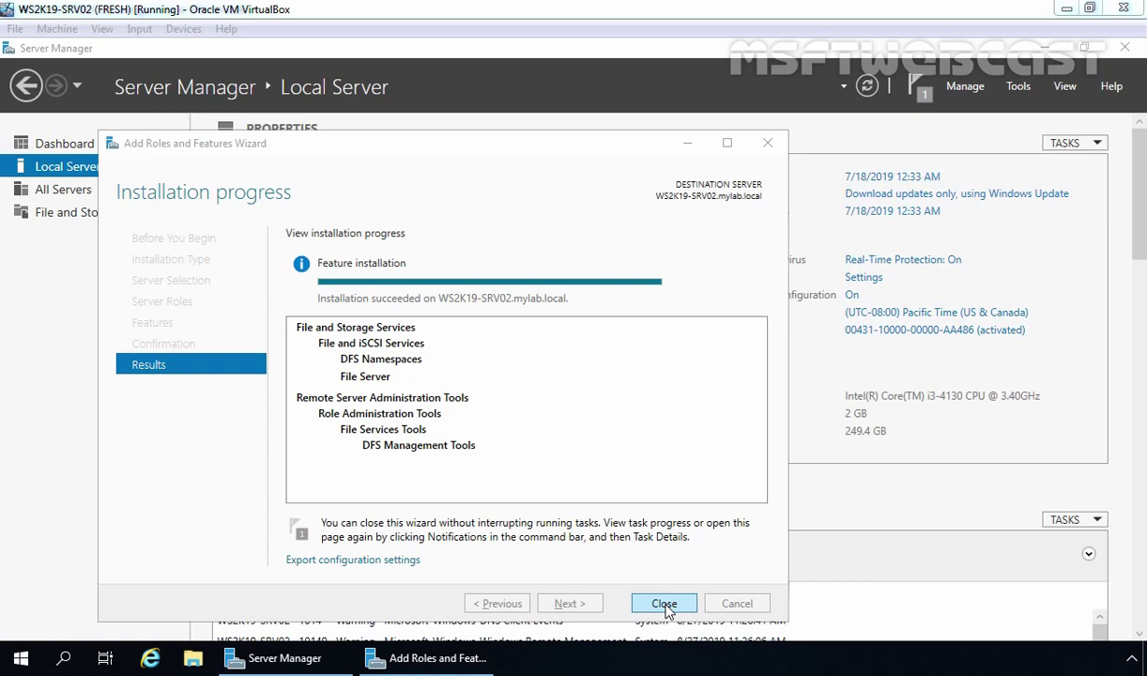
pyautogui.click(664, 603)
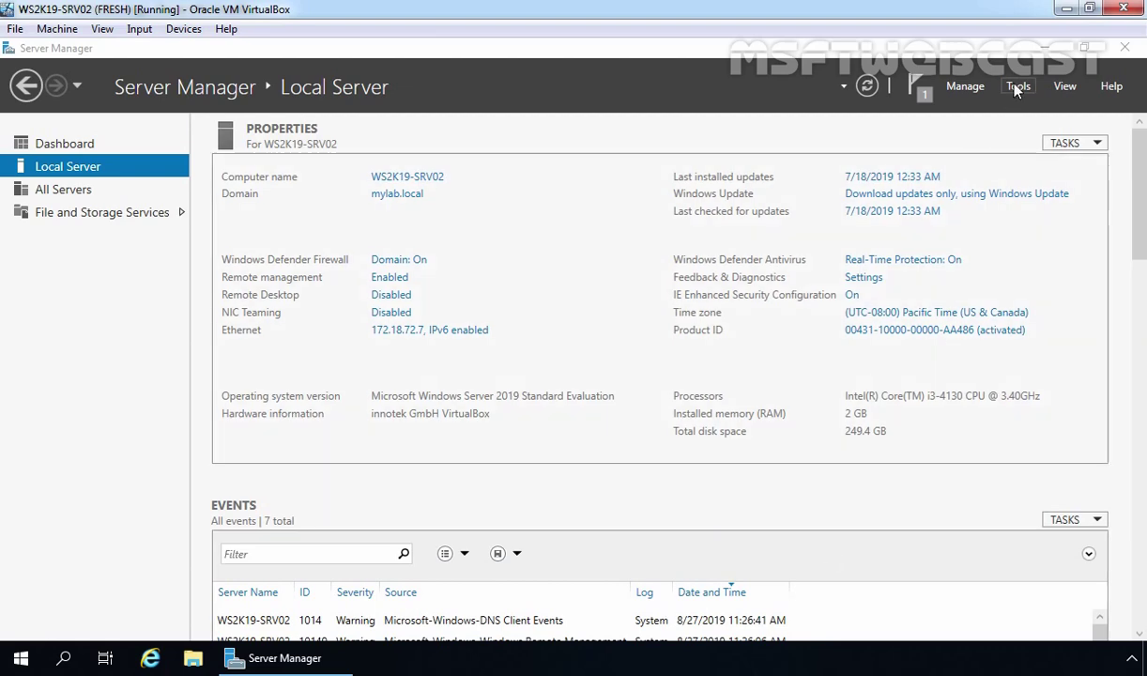
# Open the DFS Management console in a maximized window and show its Namespaces node
pyautogui.click(1017, 87)
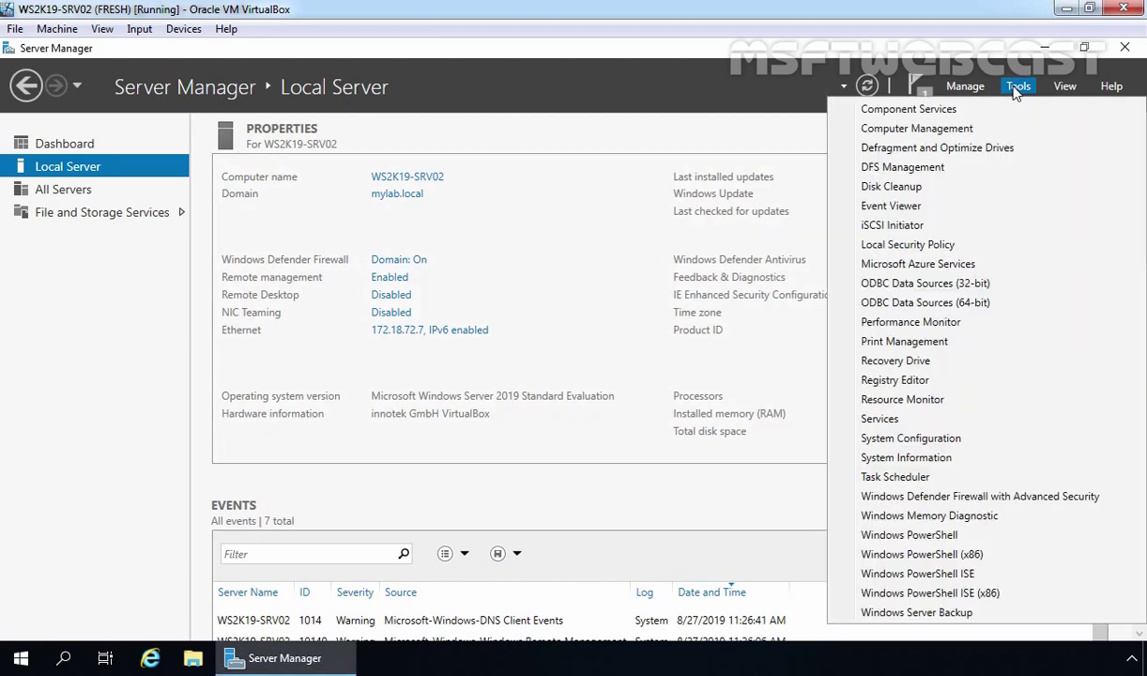
pyautogui.click(910, 169)
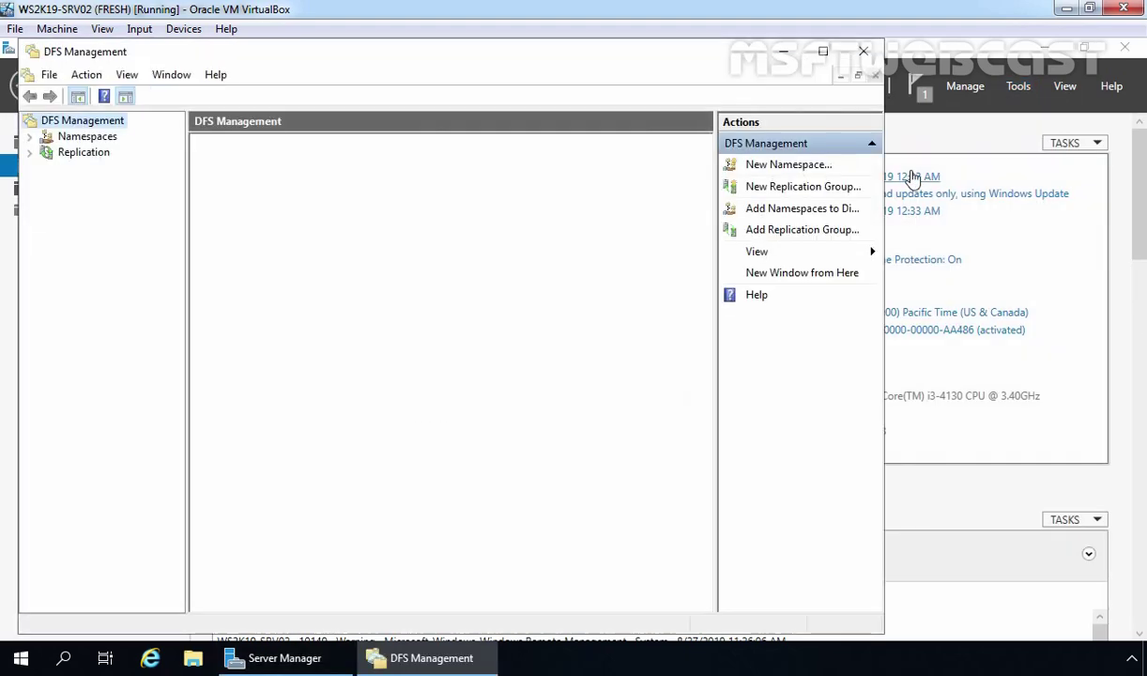
pyautogui.click(823, 52)
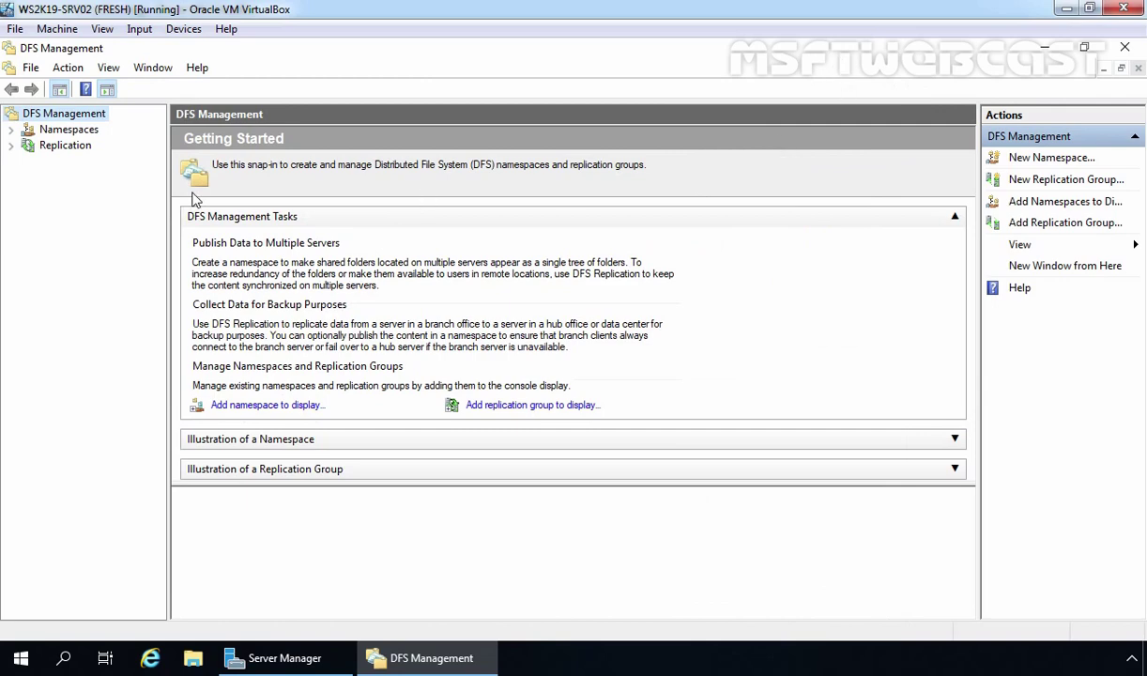
pyautogui.click(80, 128)
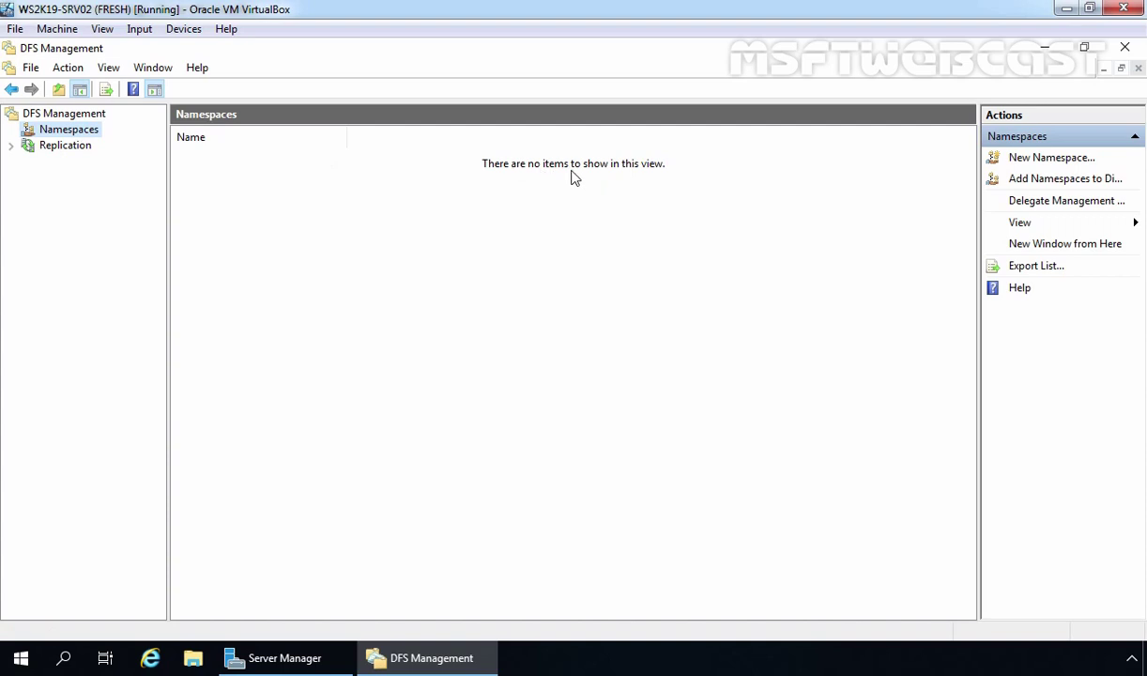
# Start a new namespace and find and assign WS2K19-SRV02 from the mylab.local domain as its namespace server
pyautogui.rightClick(66, 133)
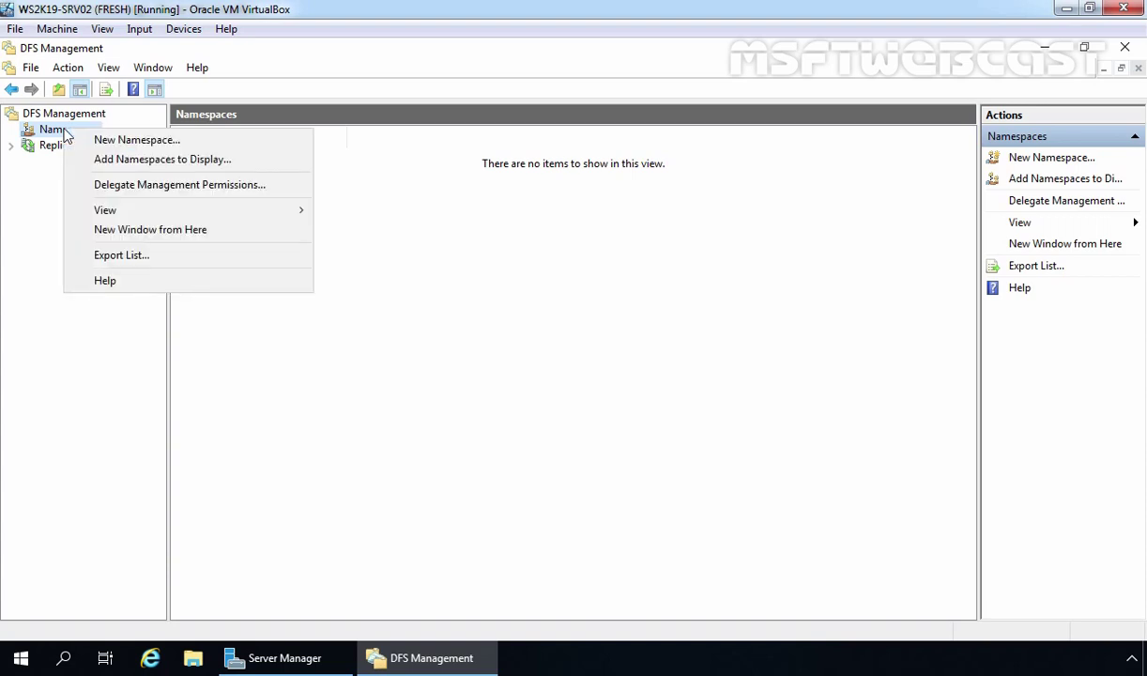
pyautogui.click(131, 147)
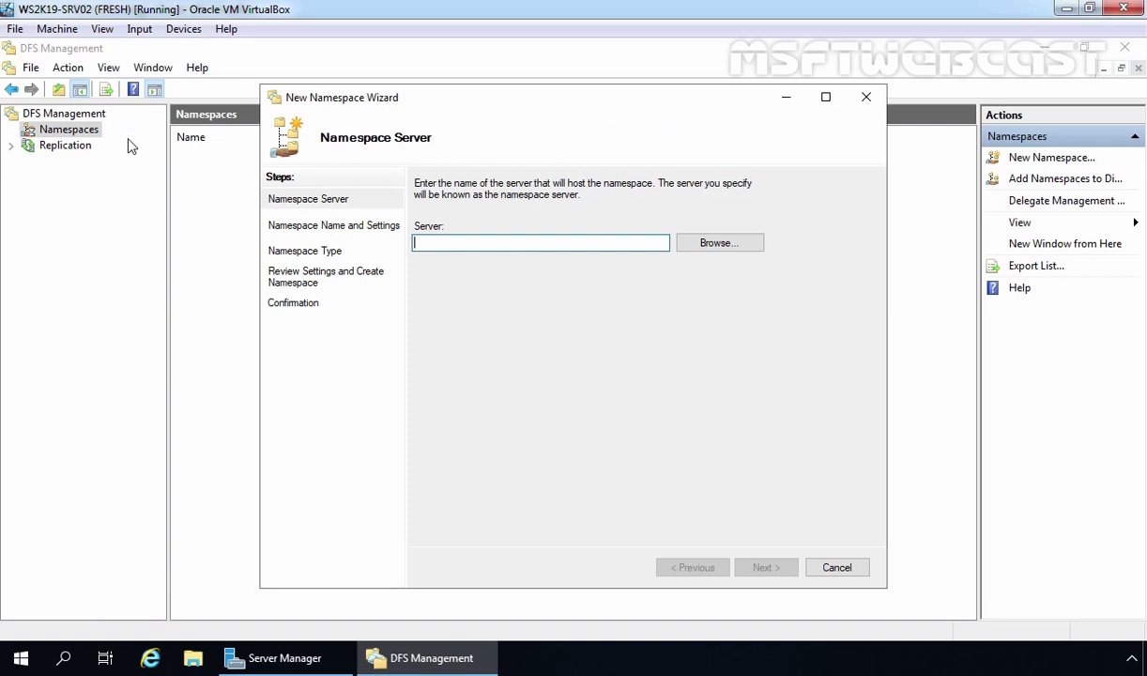
pyautogui.click(733, 244)
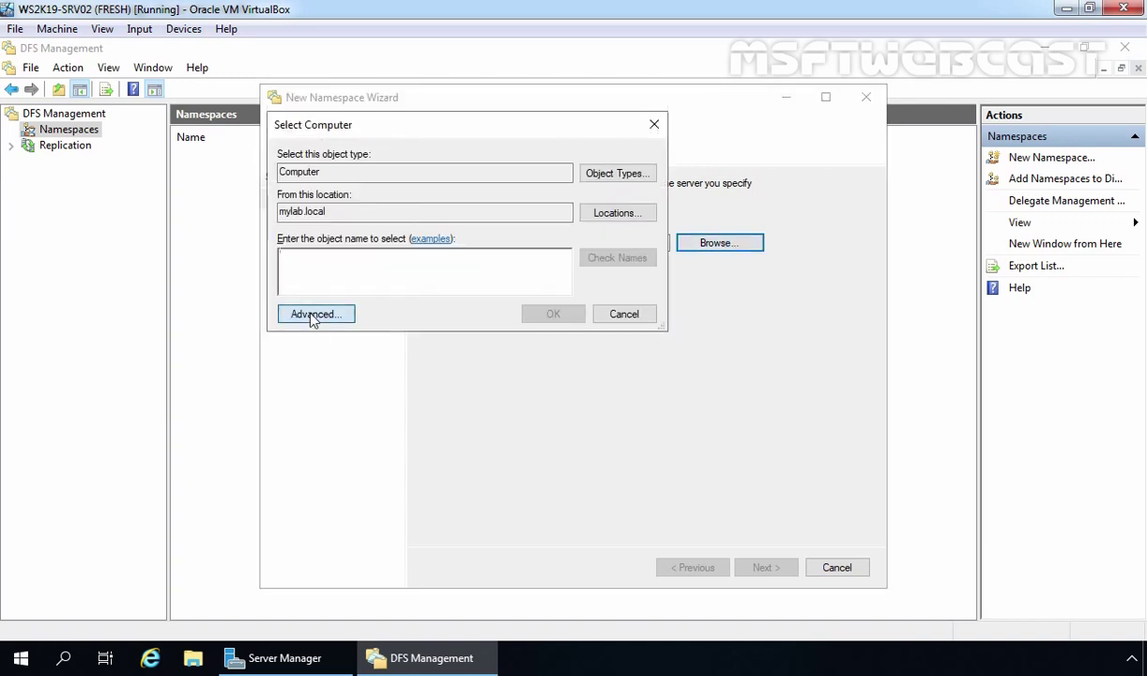
pyautogui.click(312, 315)
pyautogui.click(682, 304)
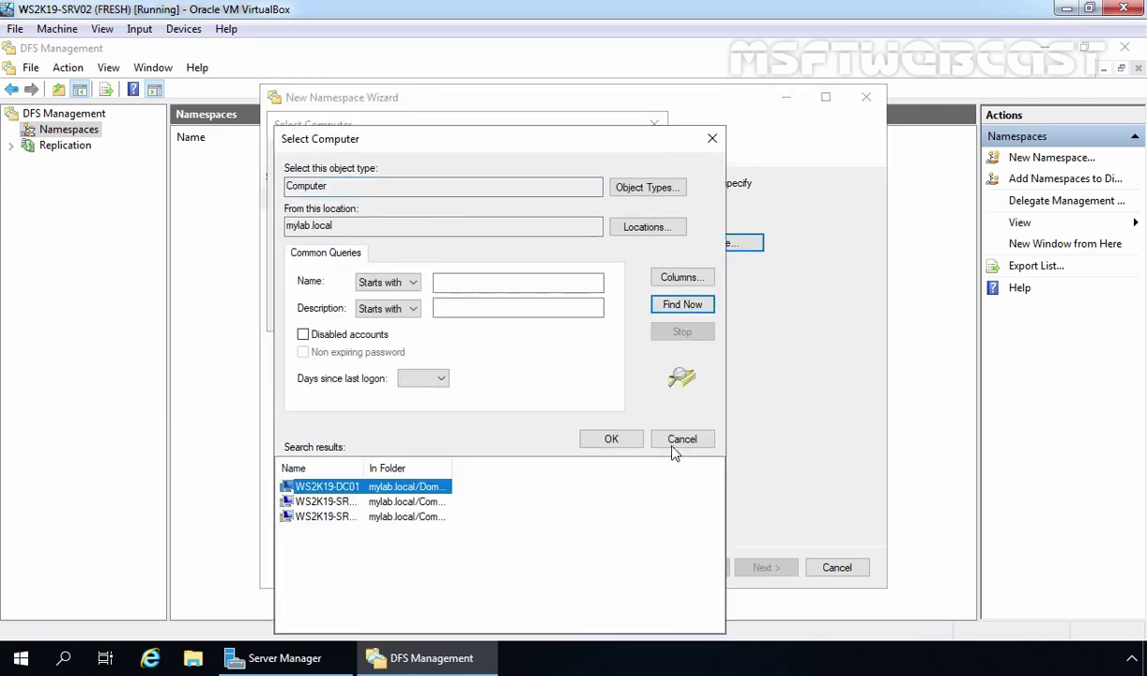
pyautogui.doubleClick(365, 467)
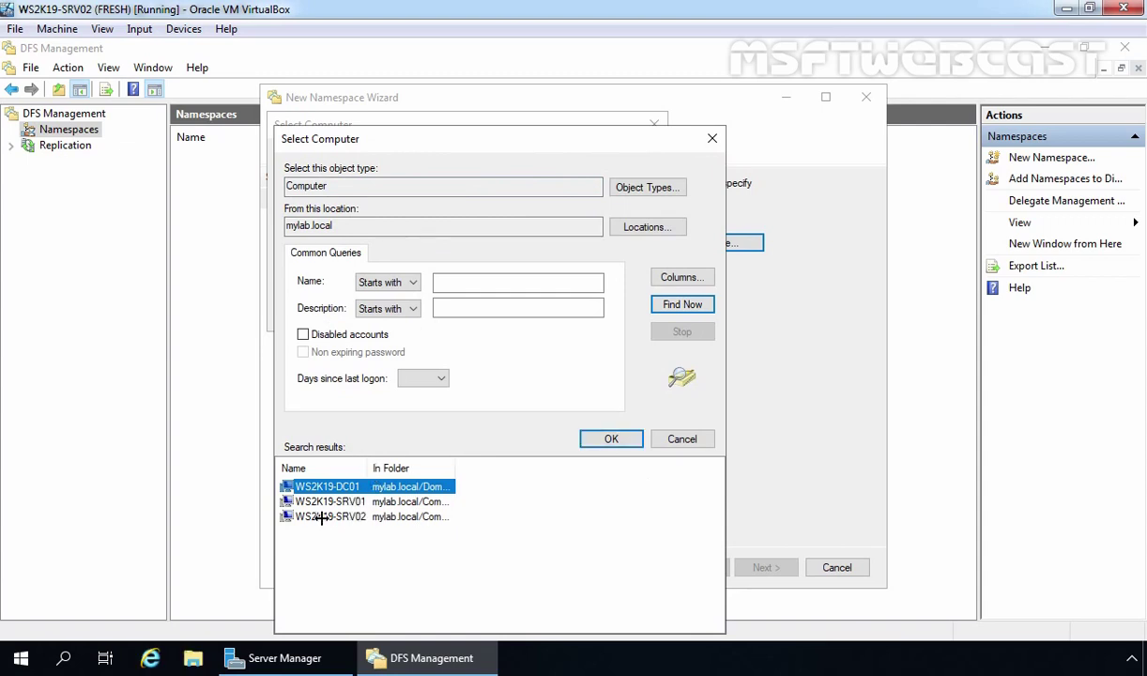
pyautogui.click(313, 517)
pyautogui.doubleClick(335, 521)
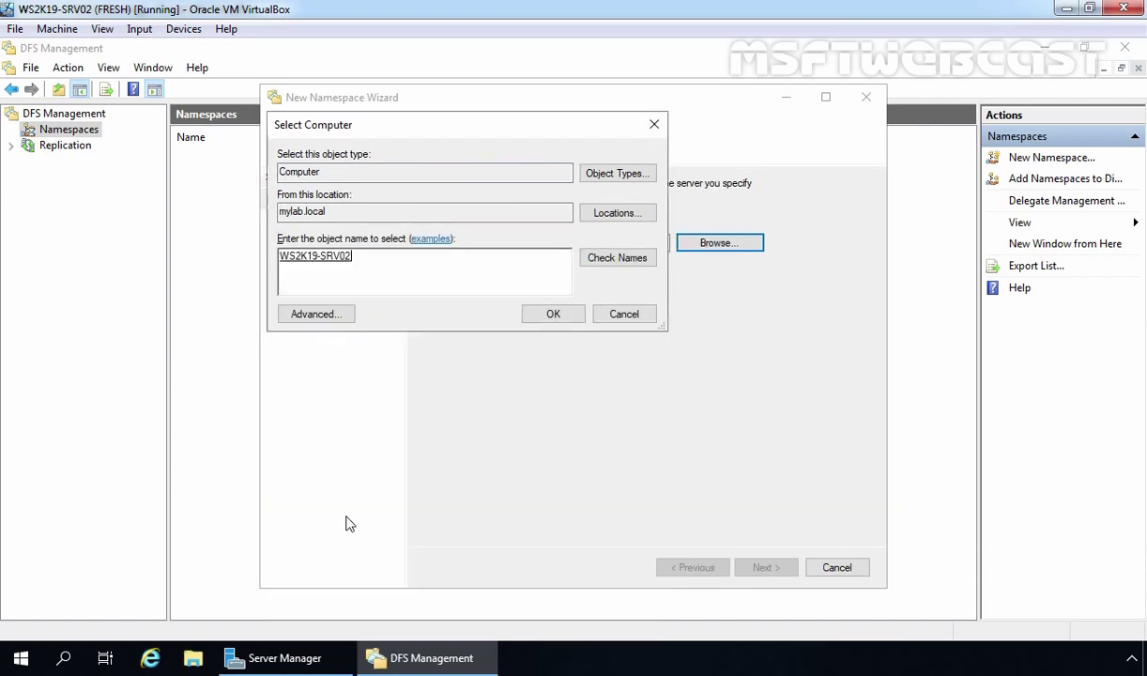
pyautogui.click(553, 313)
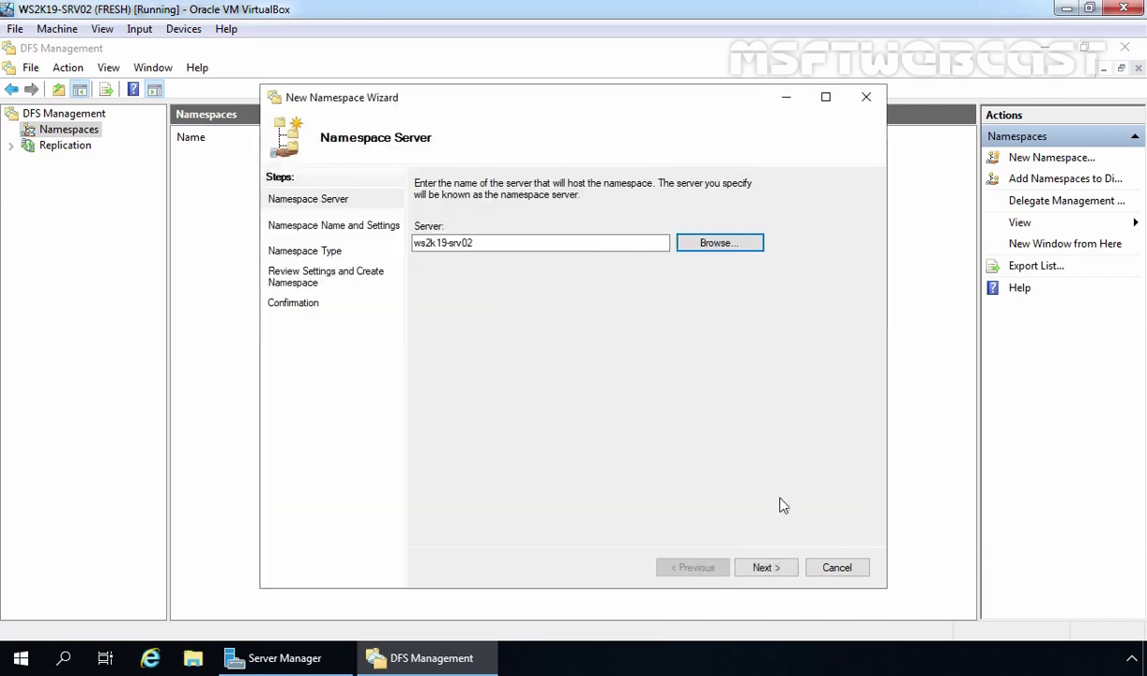
pyautogui.click(768, 569)
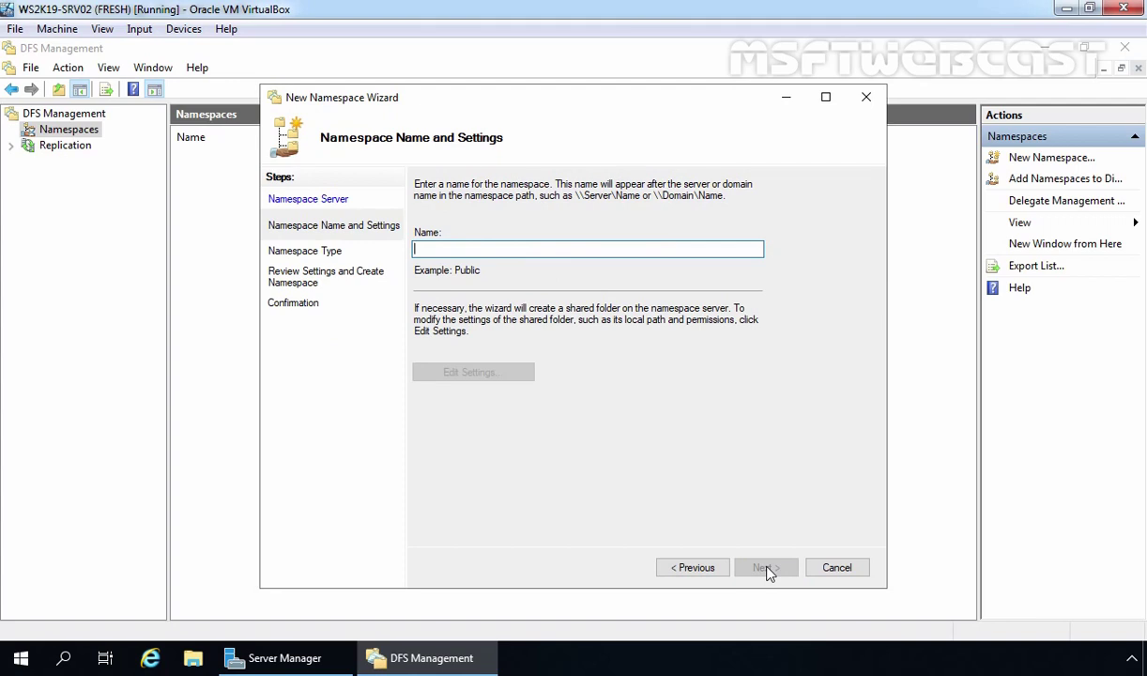
# Name the namespace "store" and keep its shared folder at C:\DFSRoots\store with read-only permissions for all users
pyautogui.write('store')
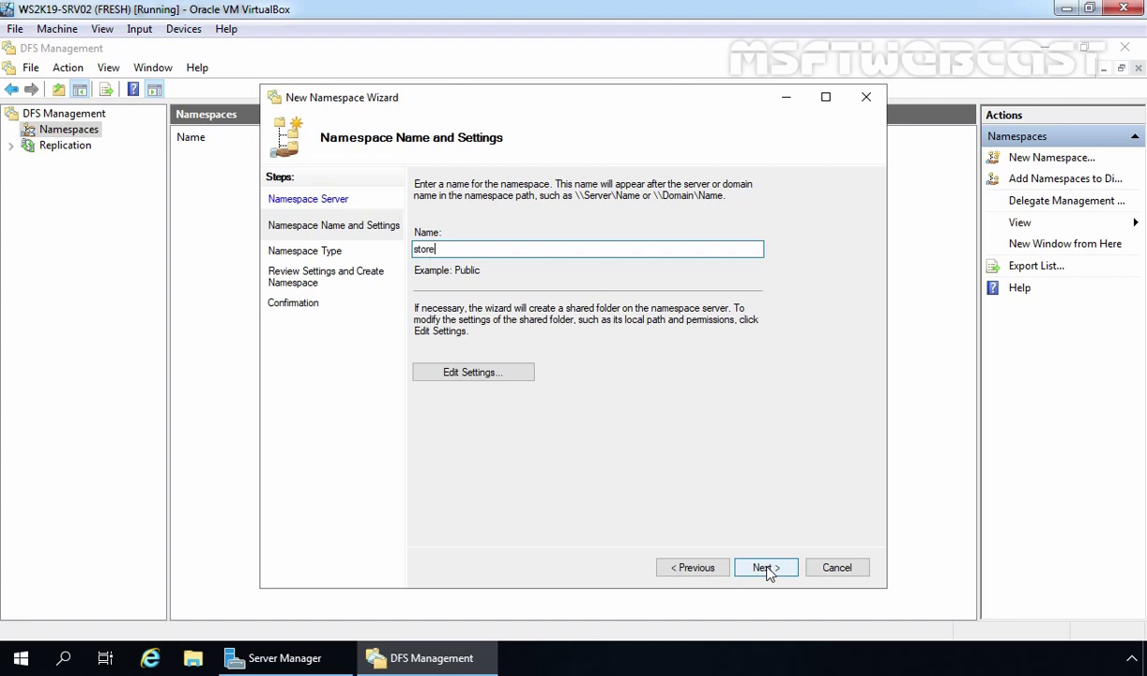
pyautogui.click(473, 373)
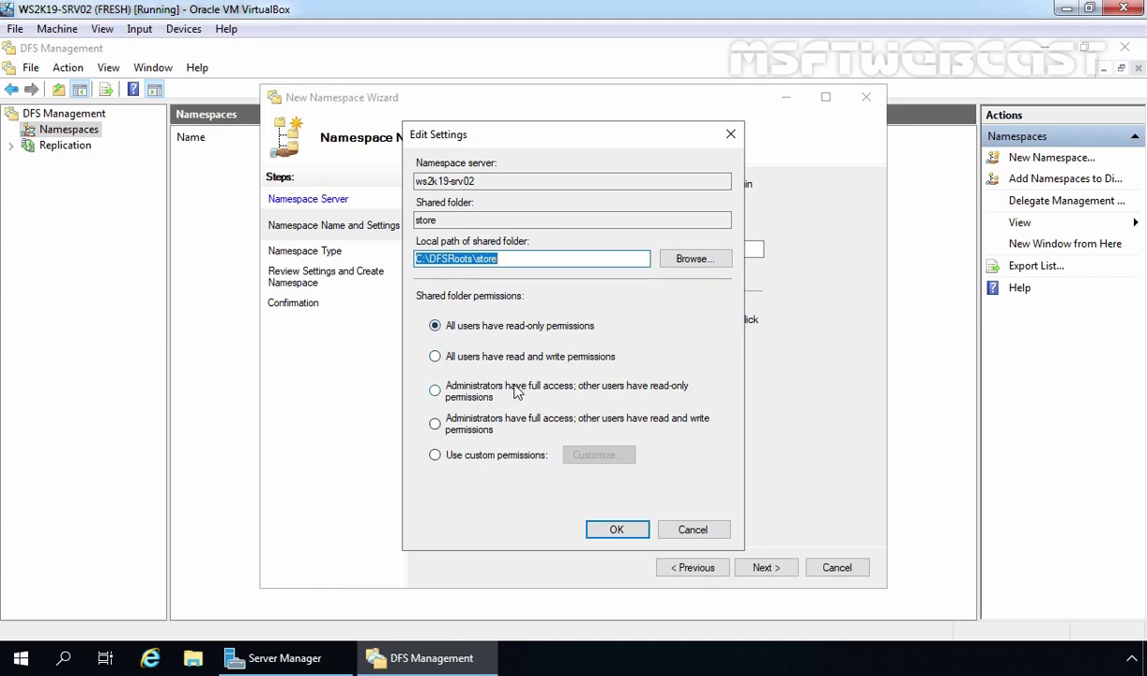
pyautogui.click(434, 391)
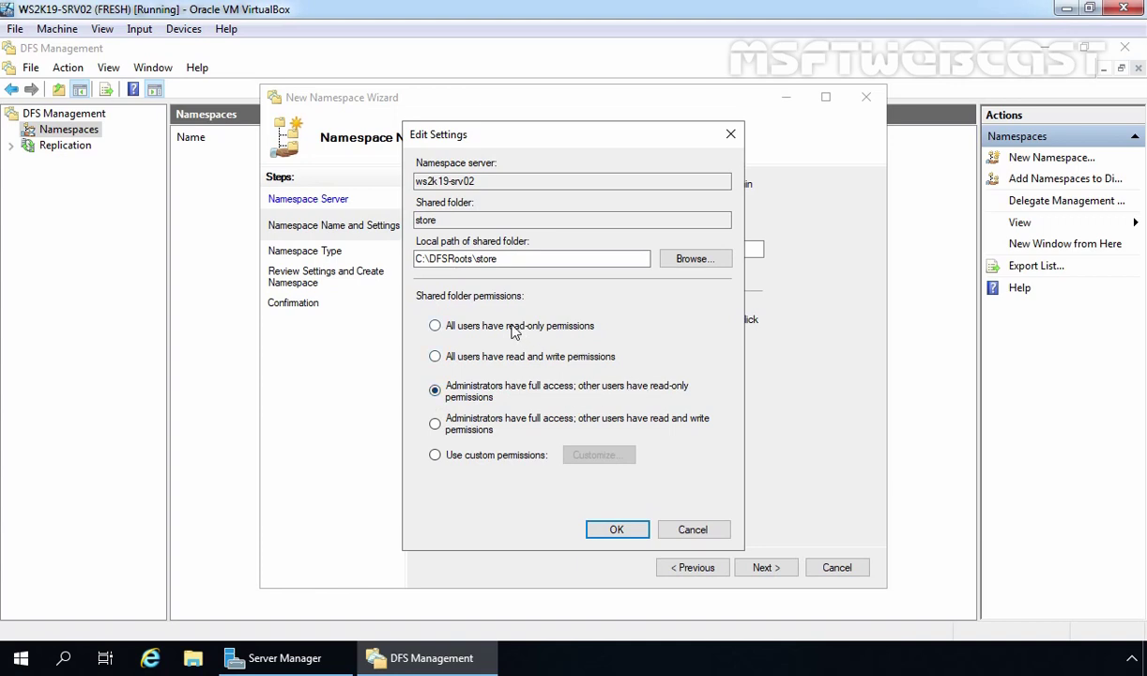
pyautogui.click(469, 330)
pyautogui.click(506, 259)
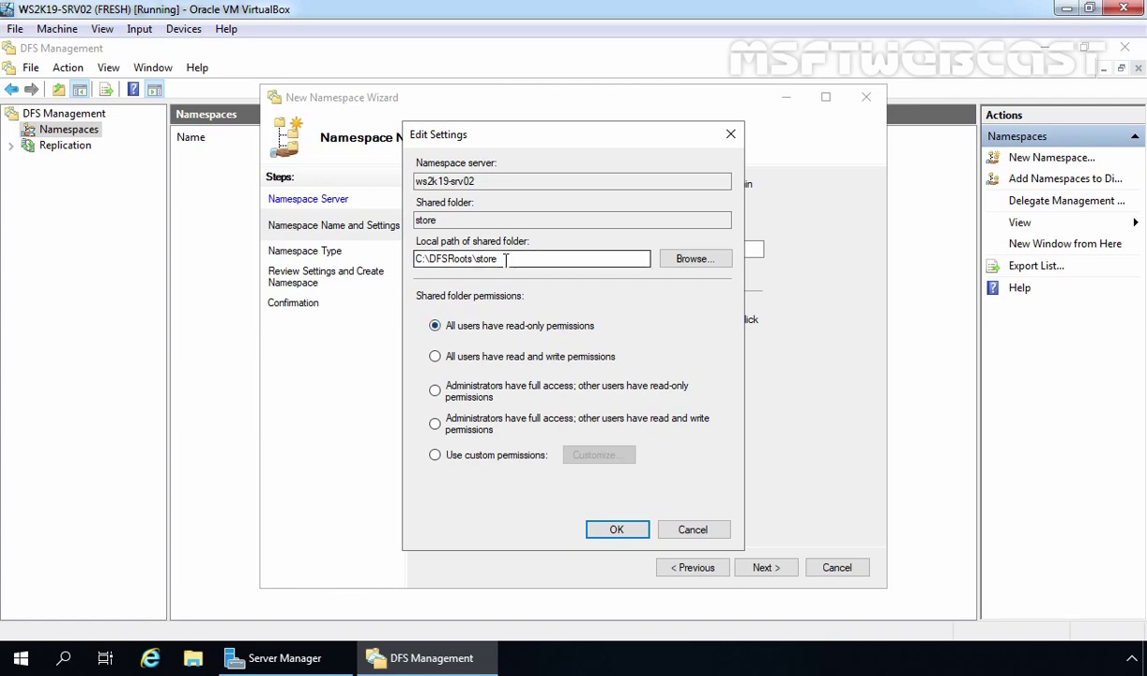
pyautogui.click(614, 530)
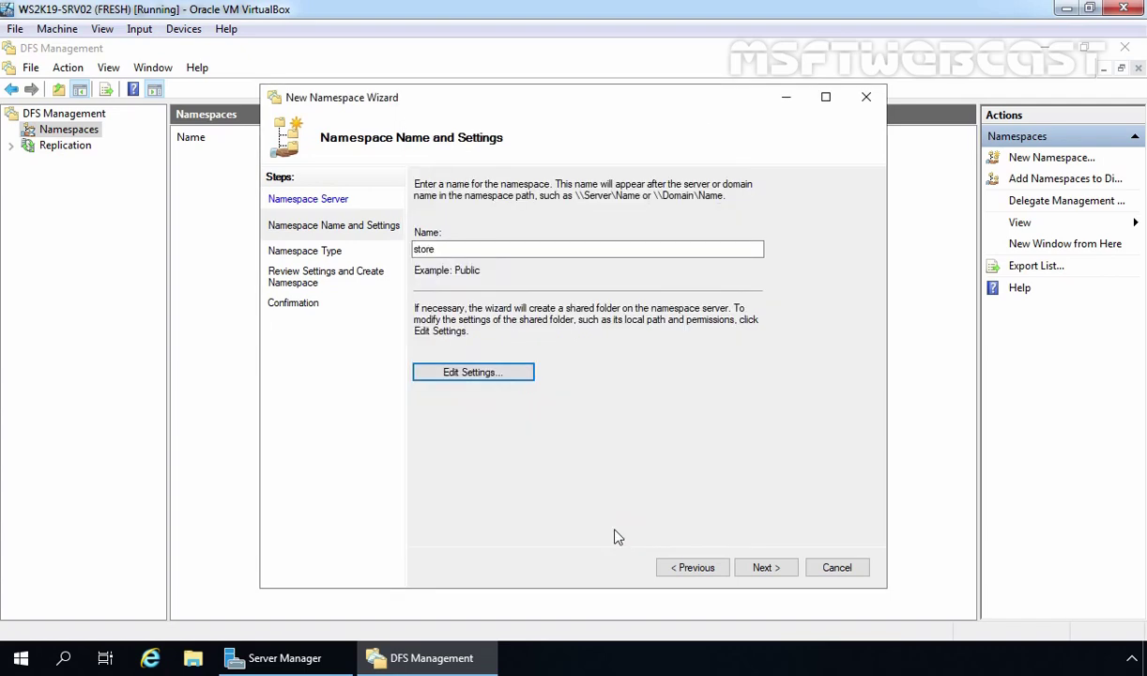
# Accept the domain-based namespace type with Windows Server 2008 mode enabled and proceed to the settings review
pyautogui.click(765, 569)
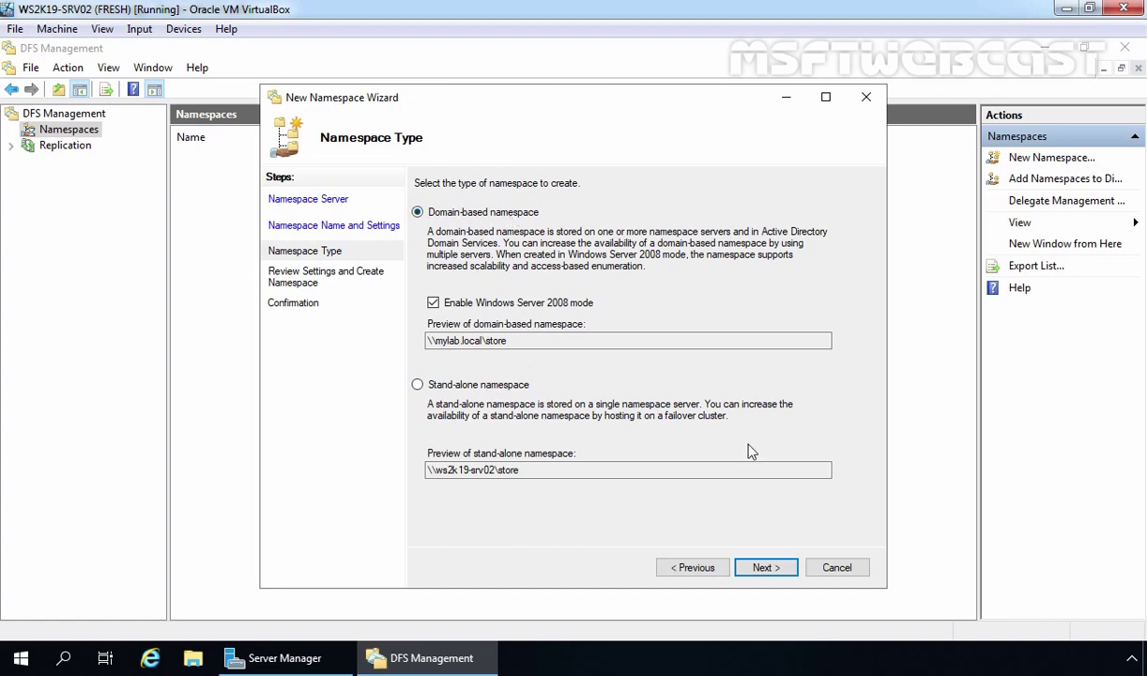
pyautogui.click(769, 569)
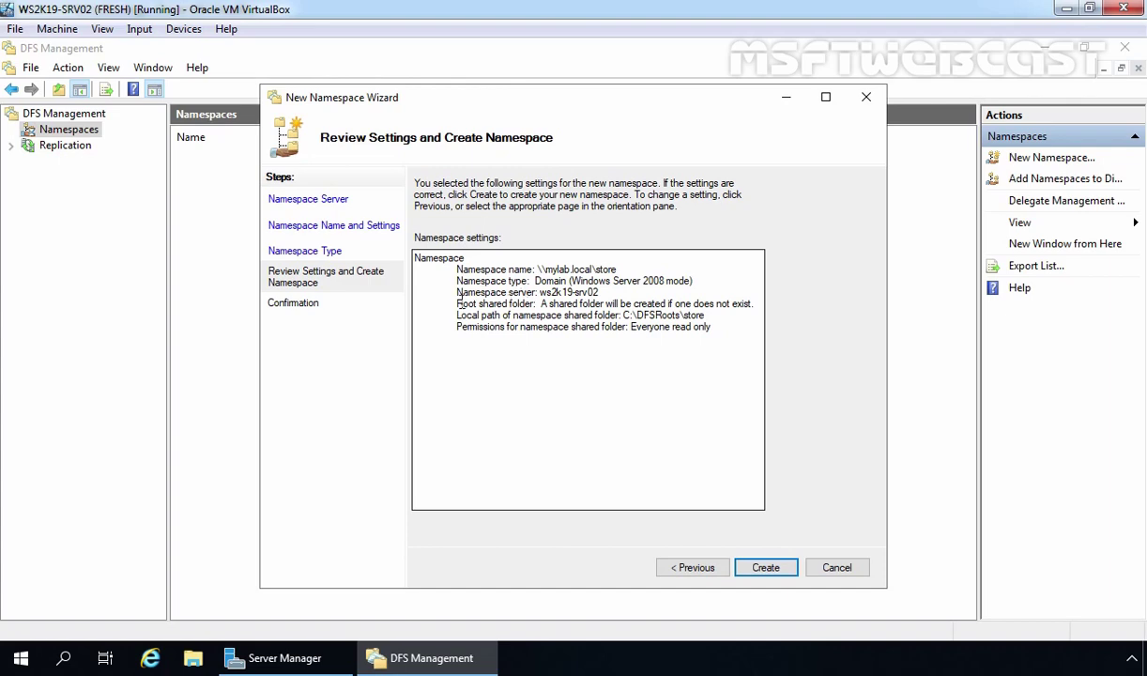
# Create the namespace from the reviewed settings, close the wizard, and display the \\mylab.local\store namespace
pyautogui.click(766, 569)
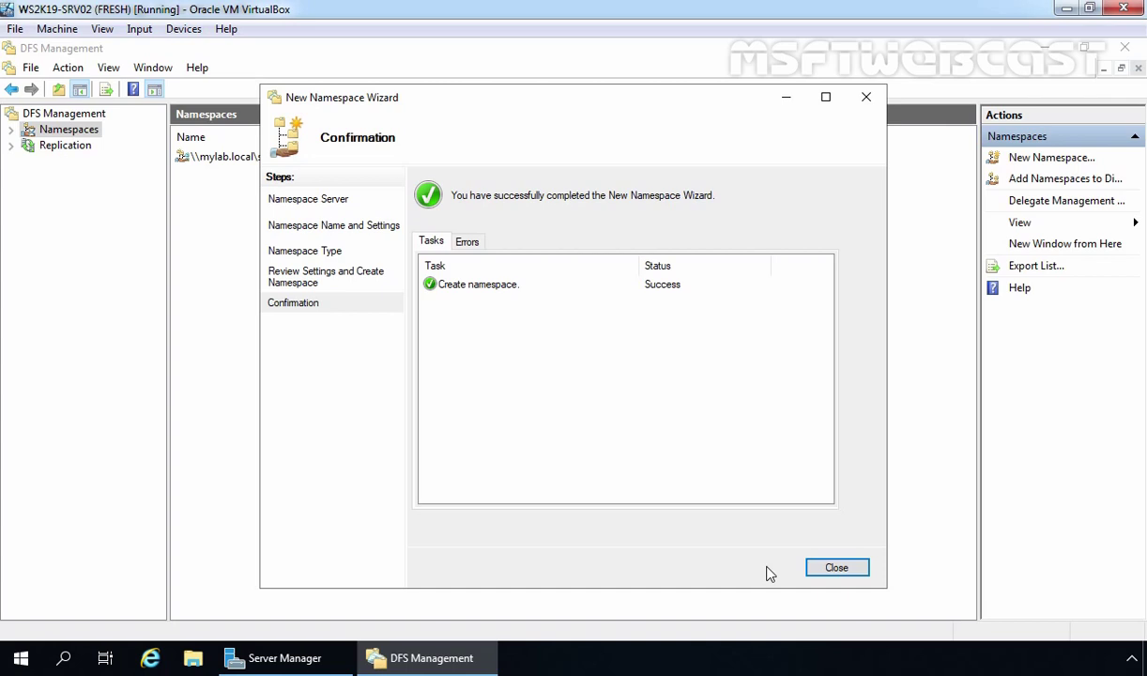
pyautogui.click(836, 568)
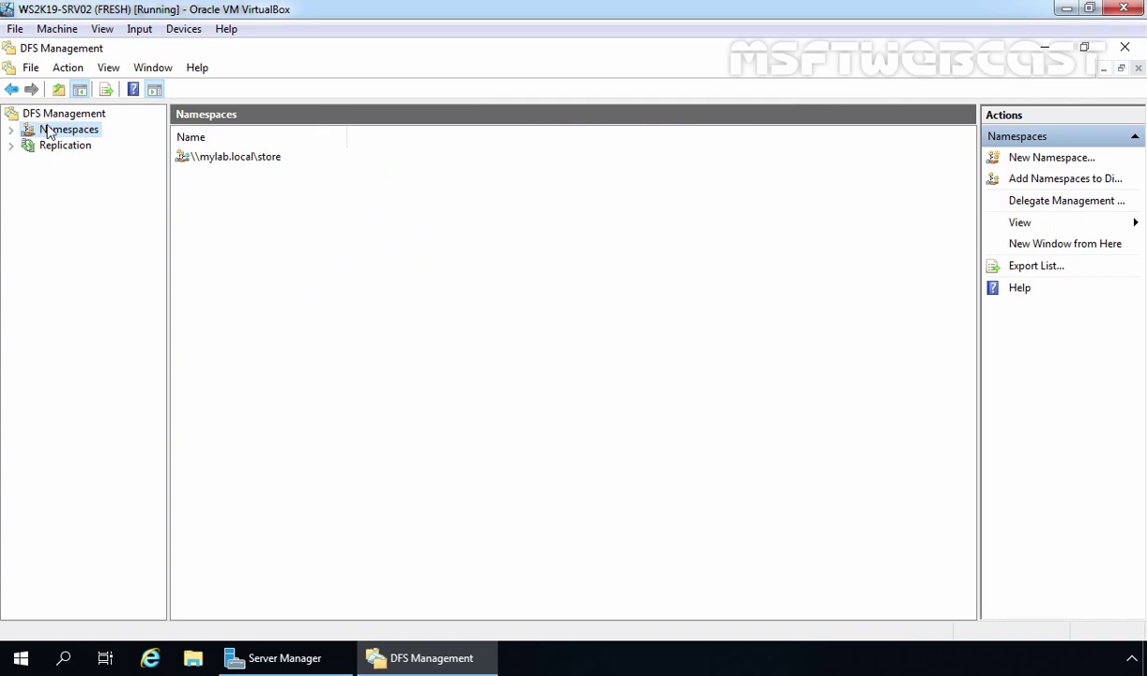
pyautogui.doubleClick(56, 132)
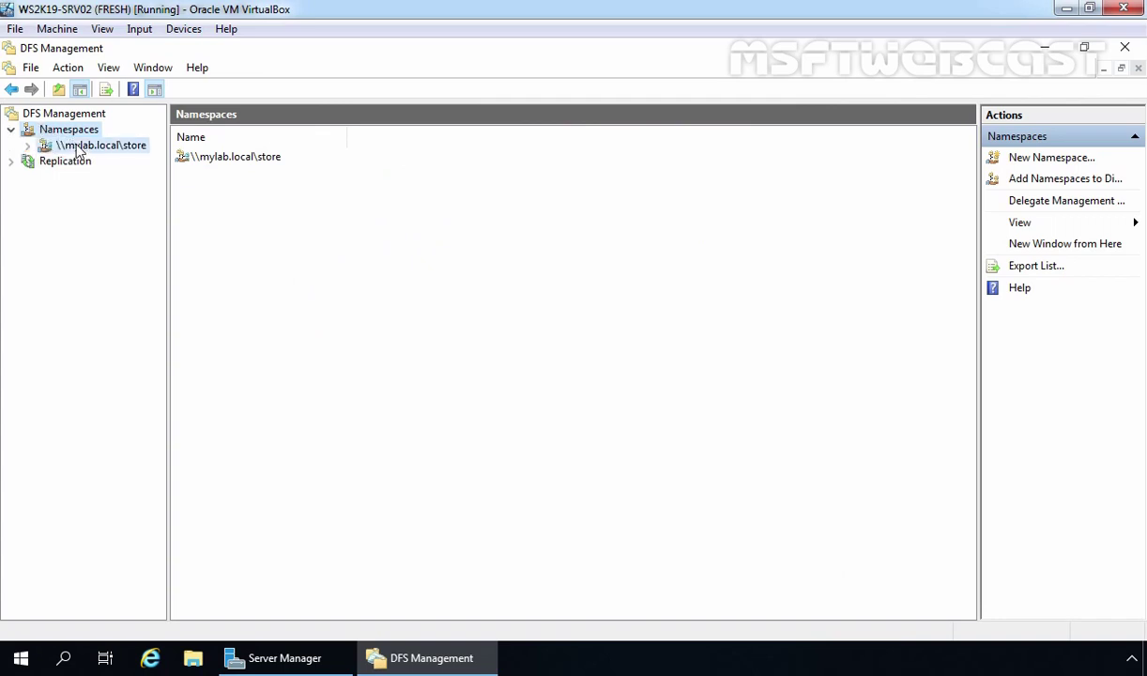
pyautogui.click(81, 148)
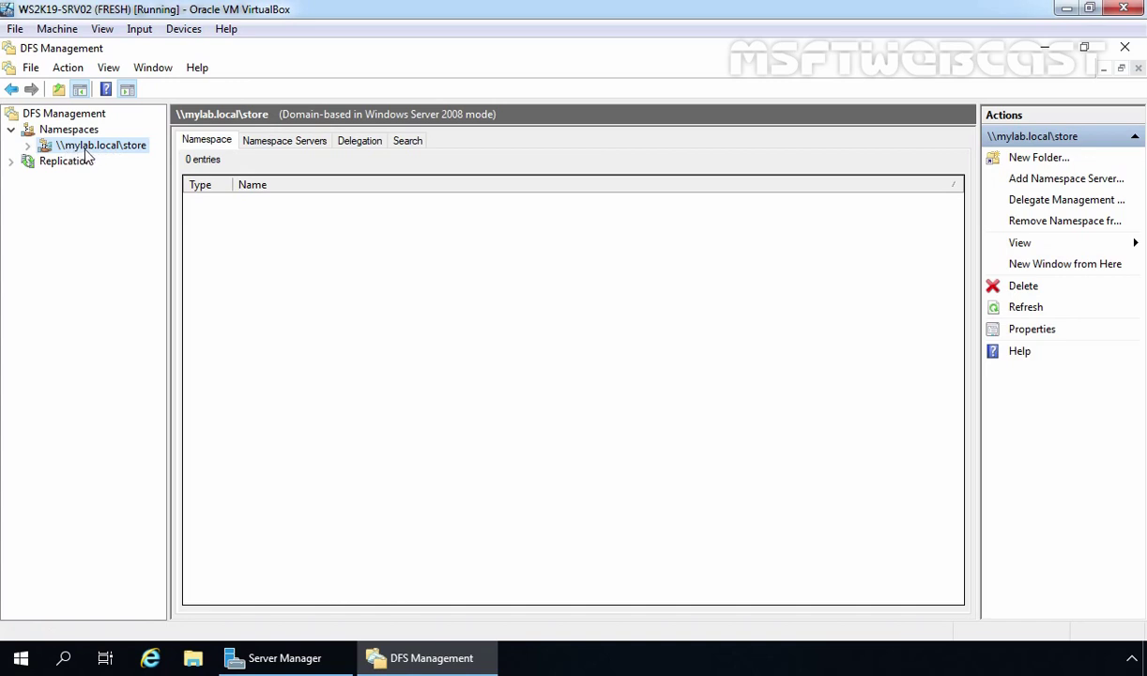
# Copy the namespace path \\mylab.local\store from the namespace's properties and close them
pyautogui.rightClick(127, 146)
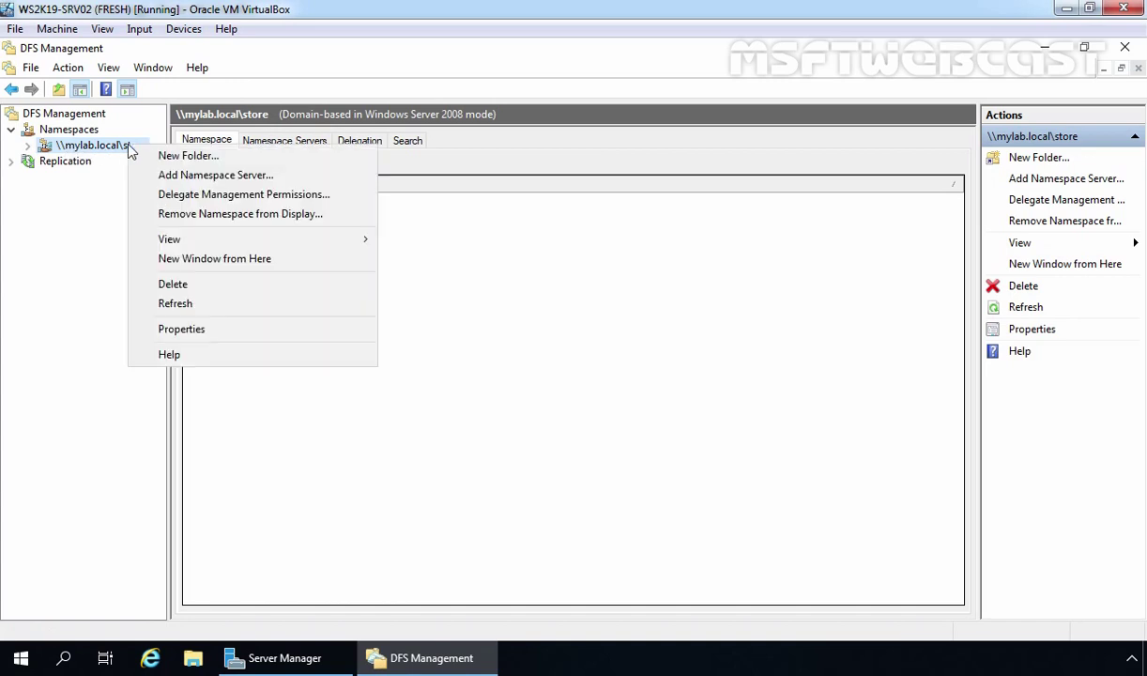
pyautogui.click(181, 330)
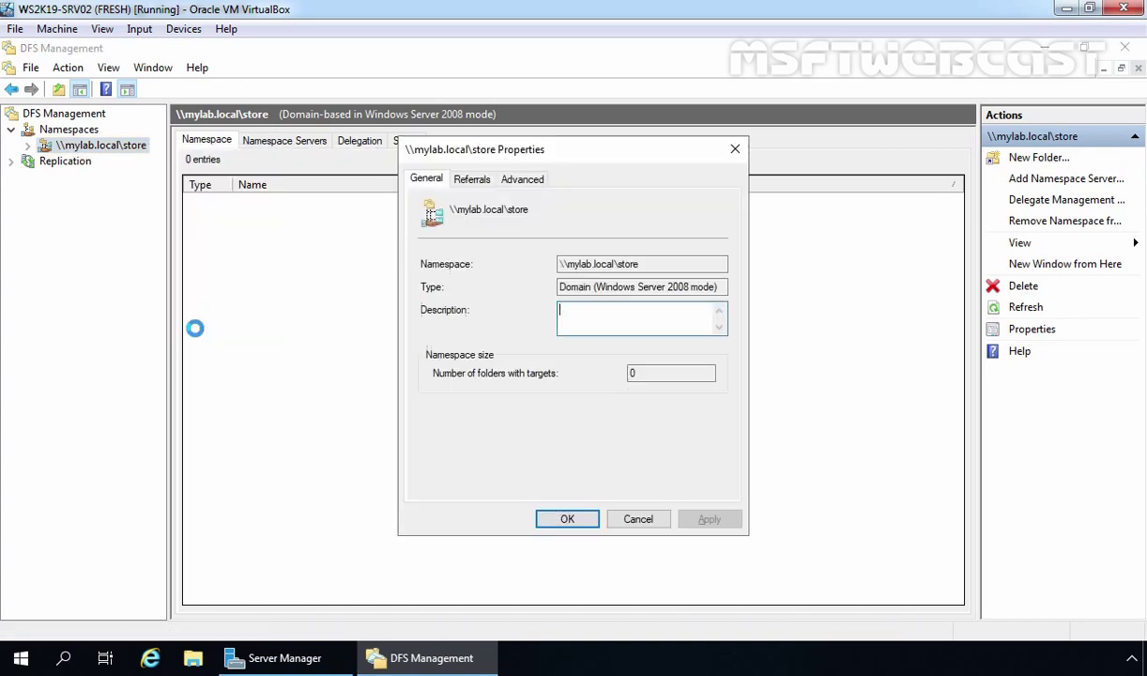
pyautogui.moveTo(531, 211); pyautogui.dragTo(441, 209)
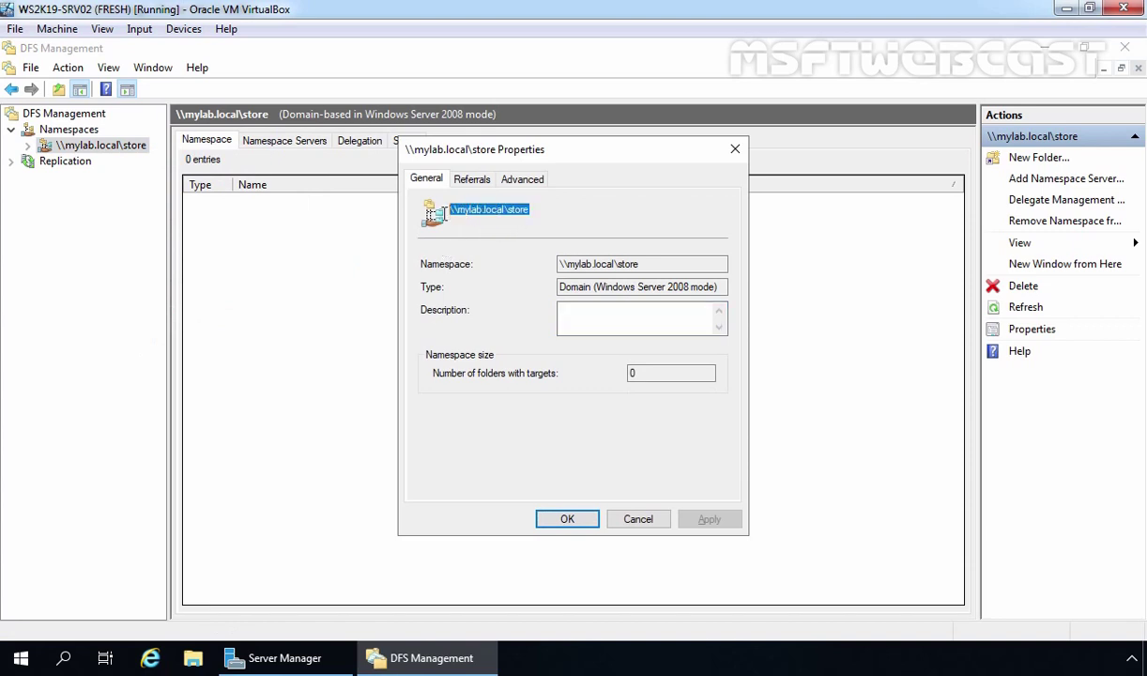
pyautogui.rightClick(459, 210)
pyautogui.click(504, 266)
pyautogui.click(567, 519)
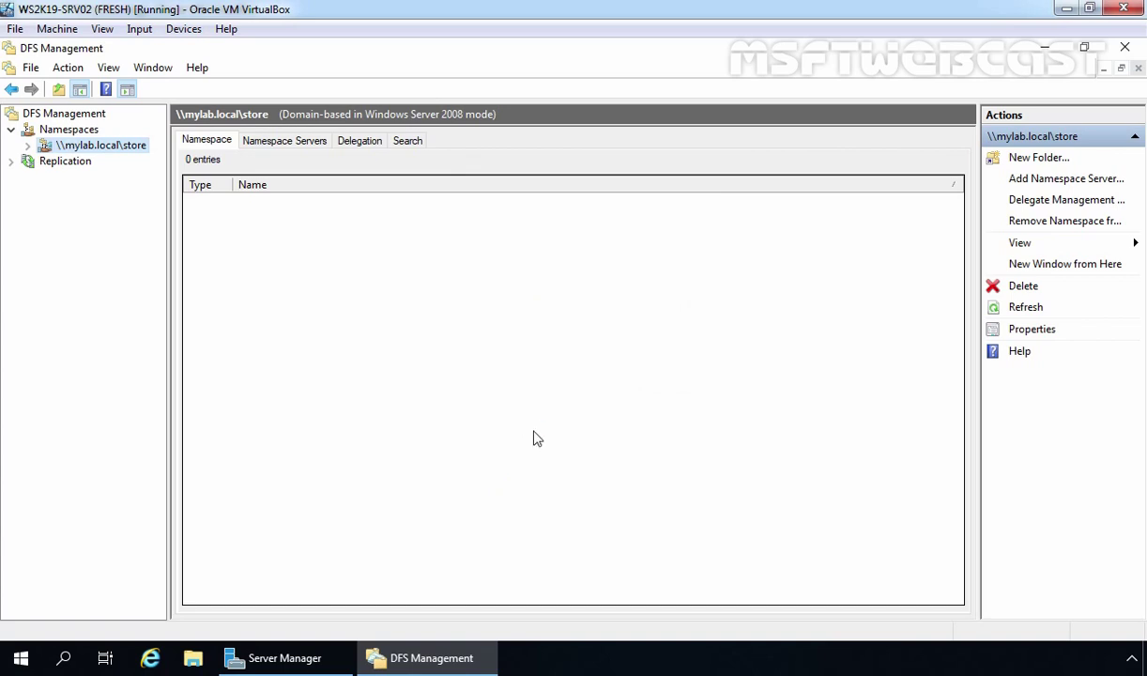
# Open the copied namespace path through the Run dialog to check its contents, and minimize the folder window
pyautogui.press('super+r')
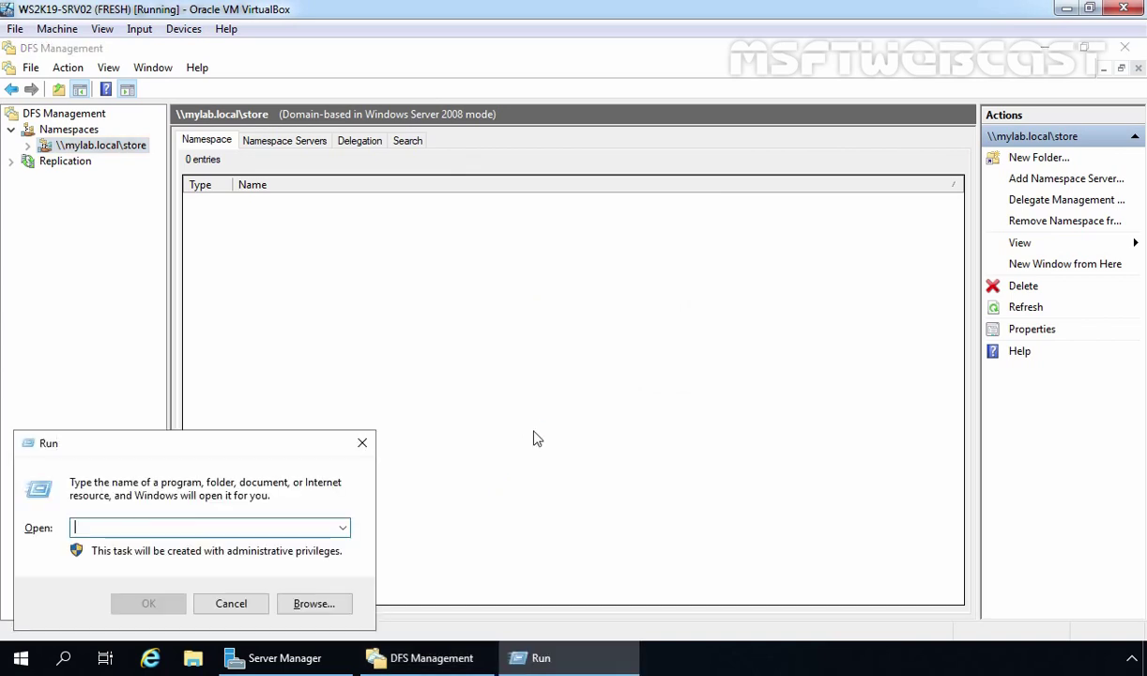
pyautogui.rightClick(192, 525)
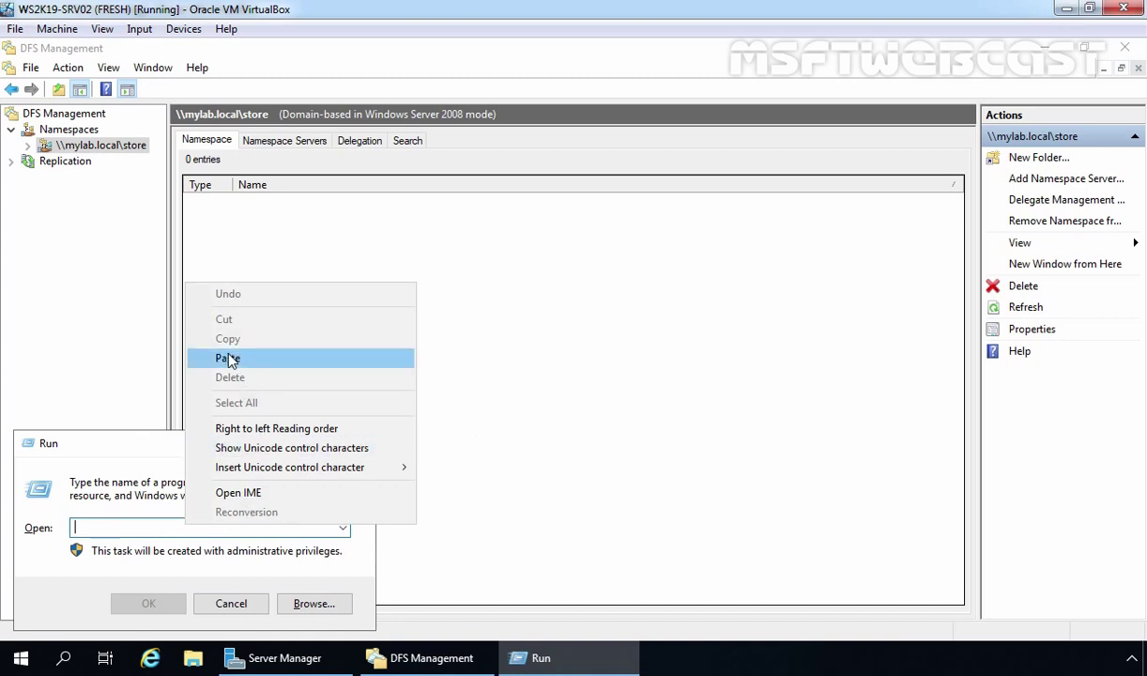
pyautogui.click(227, 358)
pyautogui.click(148, 604)
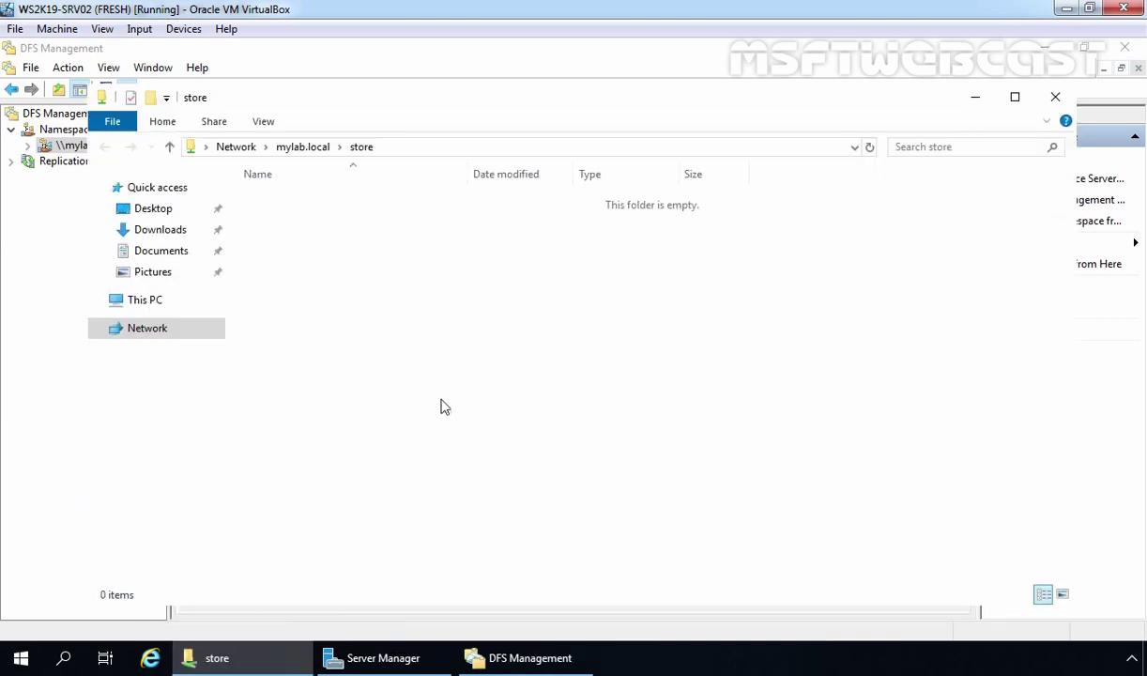
pyautogui.moveTo(681, 395); pyautogui.dragTo(358, 236)
pyautogui.click(975, 98)
# Open a new File Explorer window and browse to the store folder inside C:\DFSRoots
pyautogui.moveTo(214, 657); pyautogui.dragTo(225, 614)
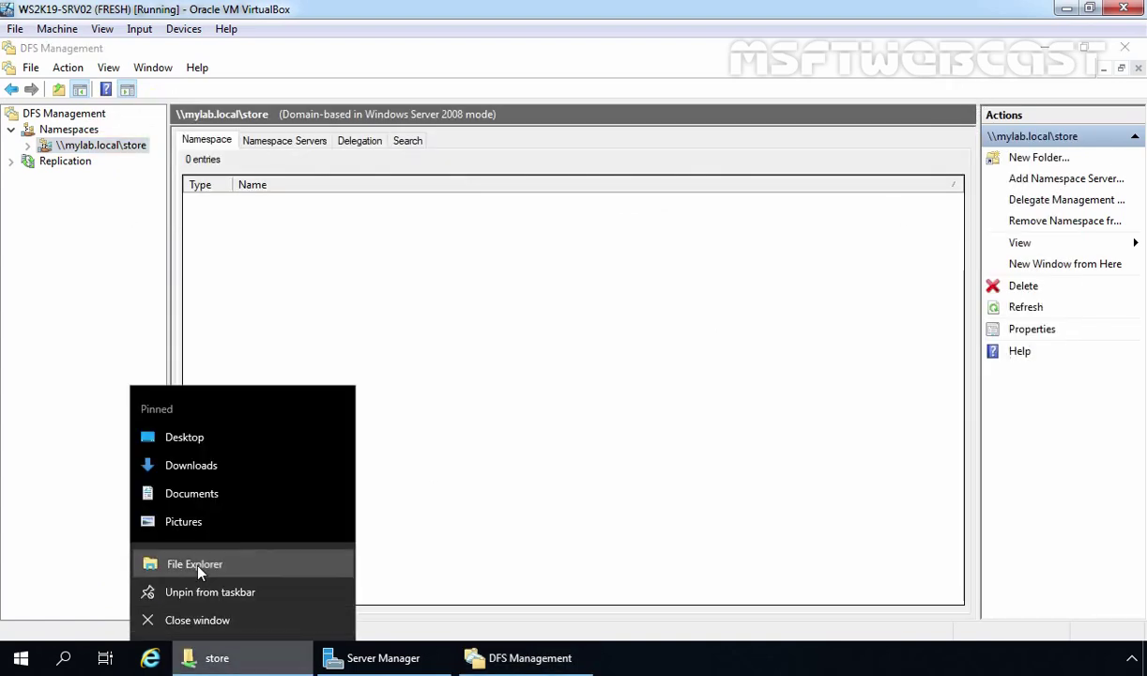
pyautogui.click(200, 565)
pyautogui.doubleClick(352, 394)
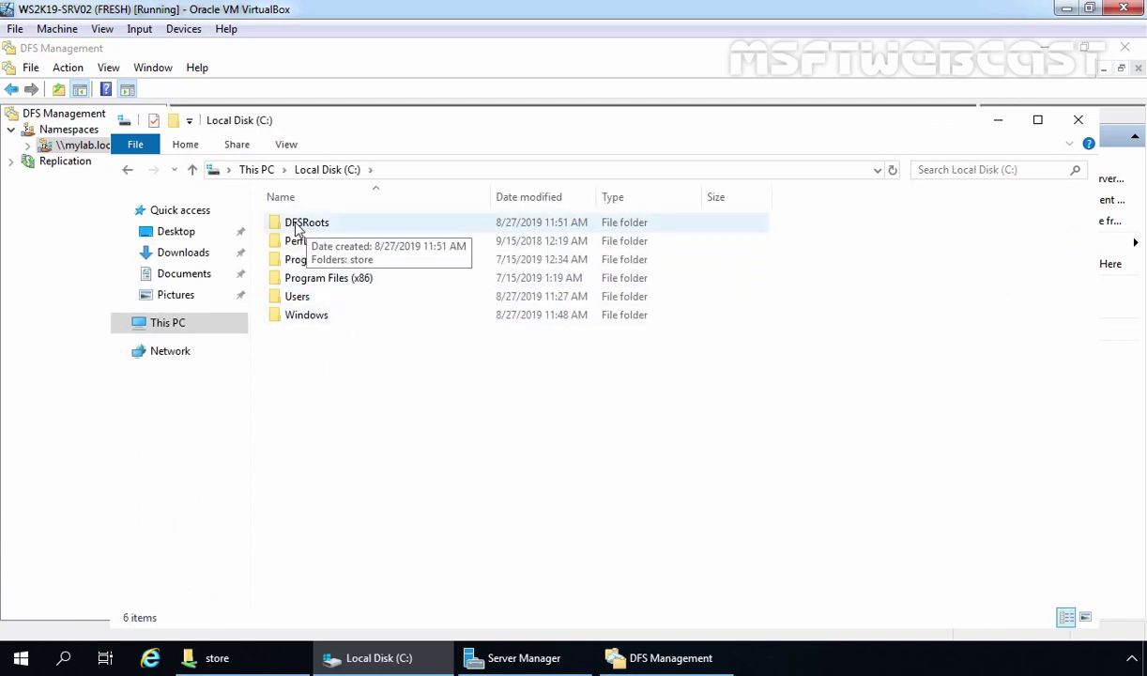
pyautogui.doubleClick(310, 228)
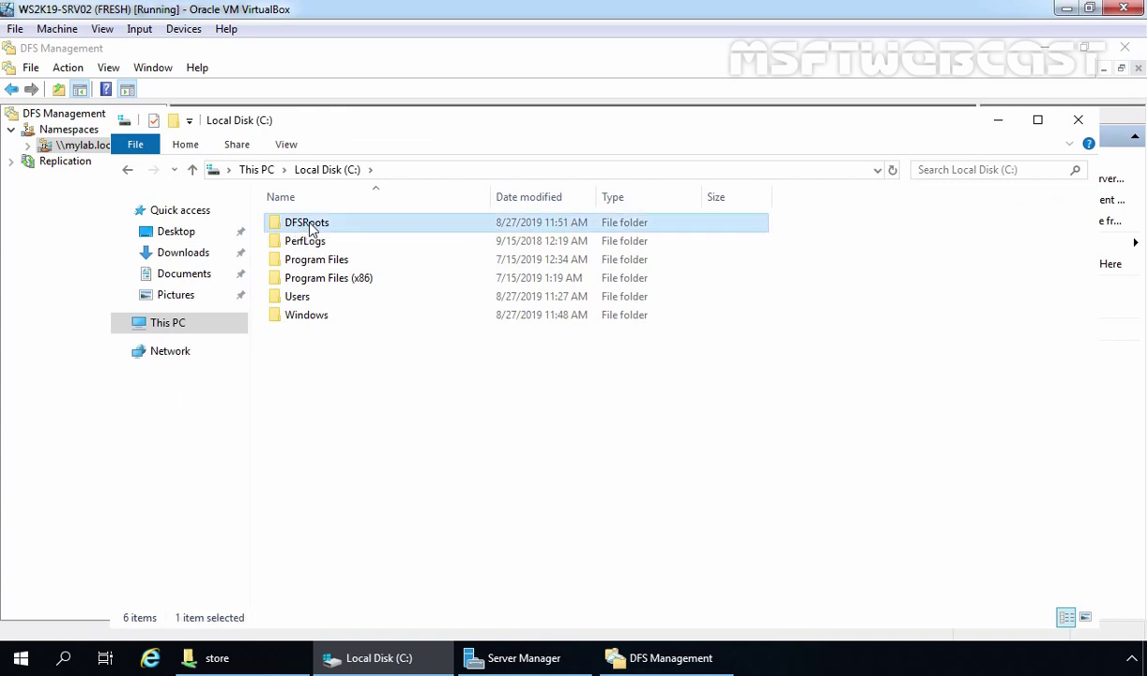
pyautogui.click(298, 233)
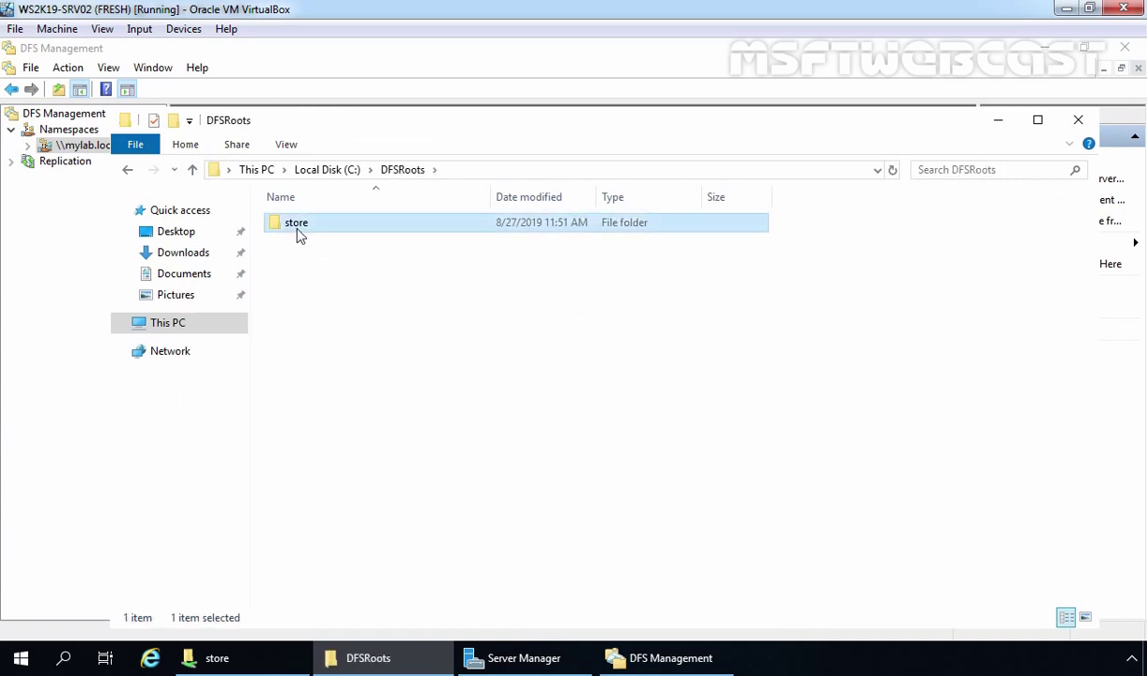
# Review the store folder's network path, advanced share permissions and security permissions, and close its properties
pyautogui.rightClick(298, 234)
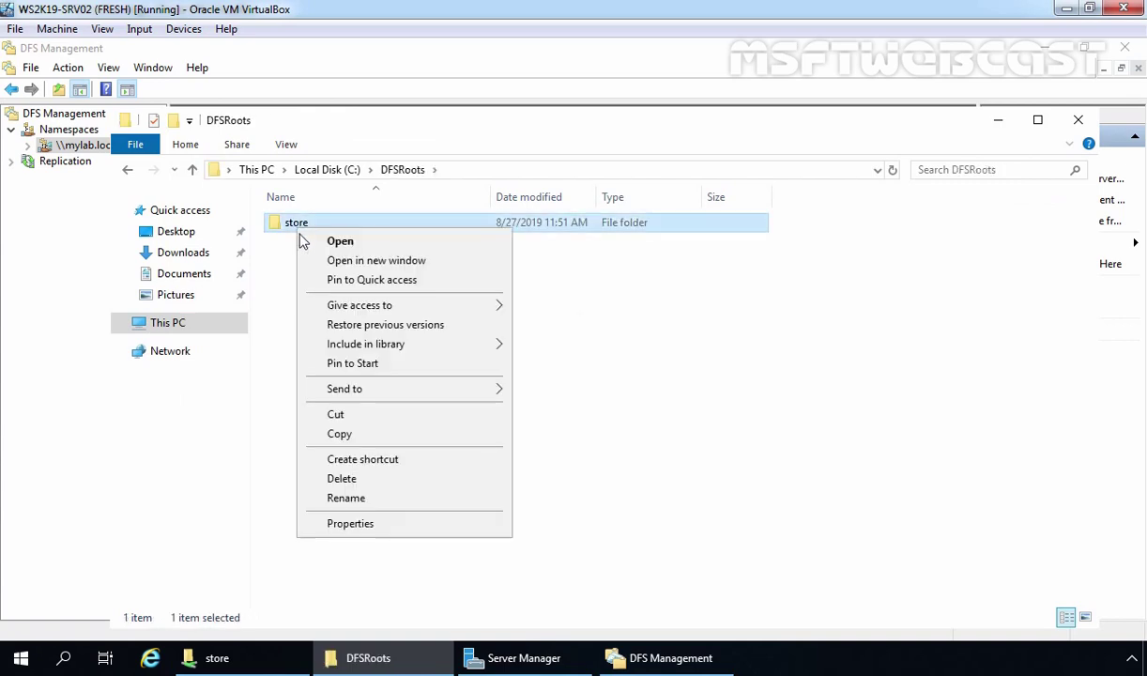
pyautogui.click(360, 528)
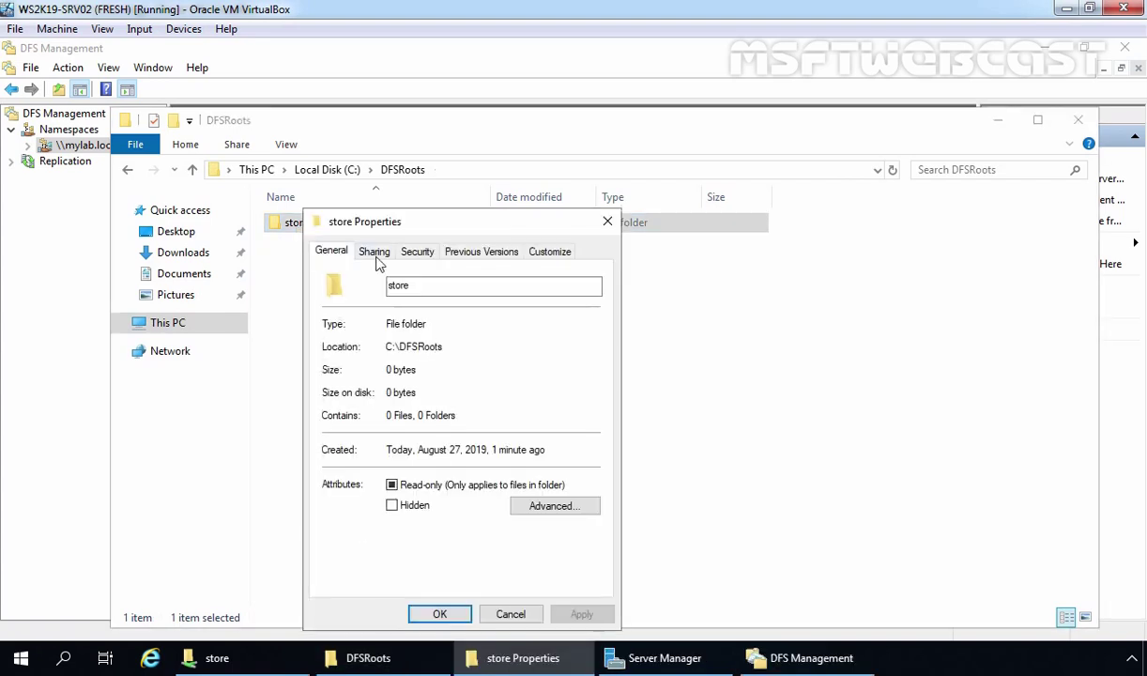
pyautogui.click(373, 252)
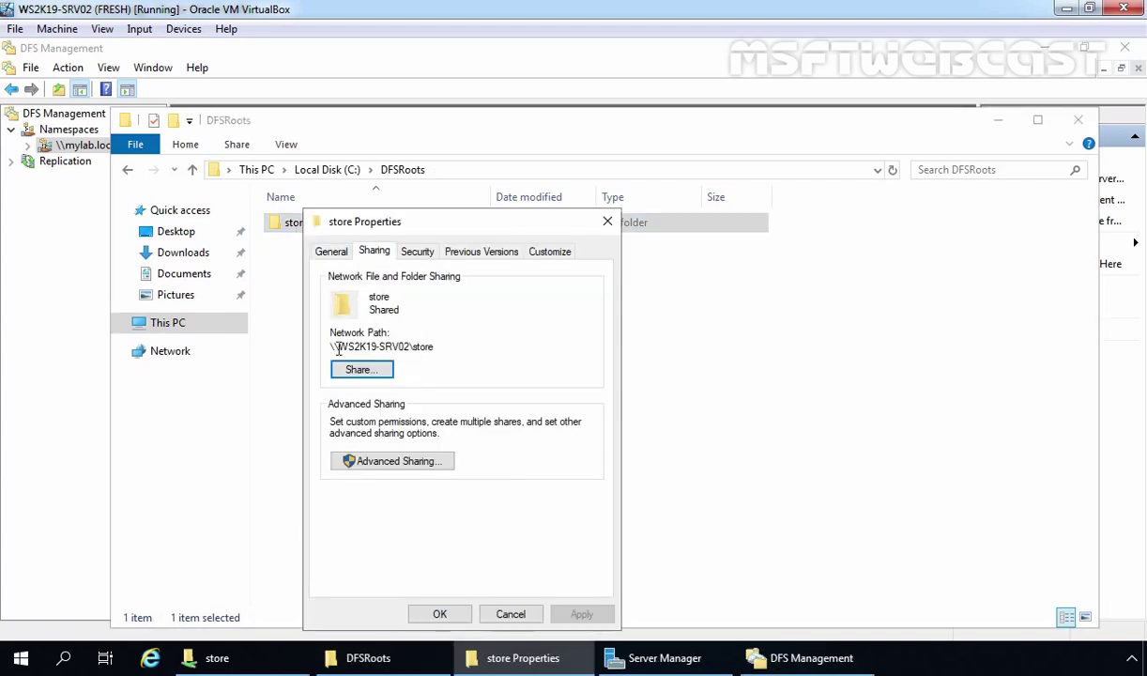
pyautogui.click(383, 464)
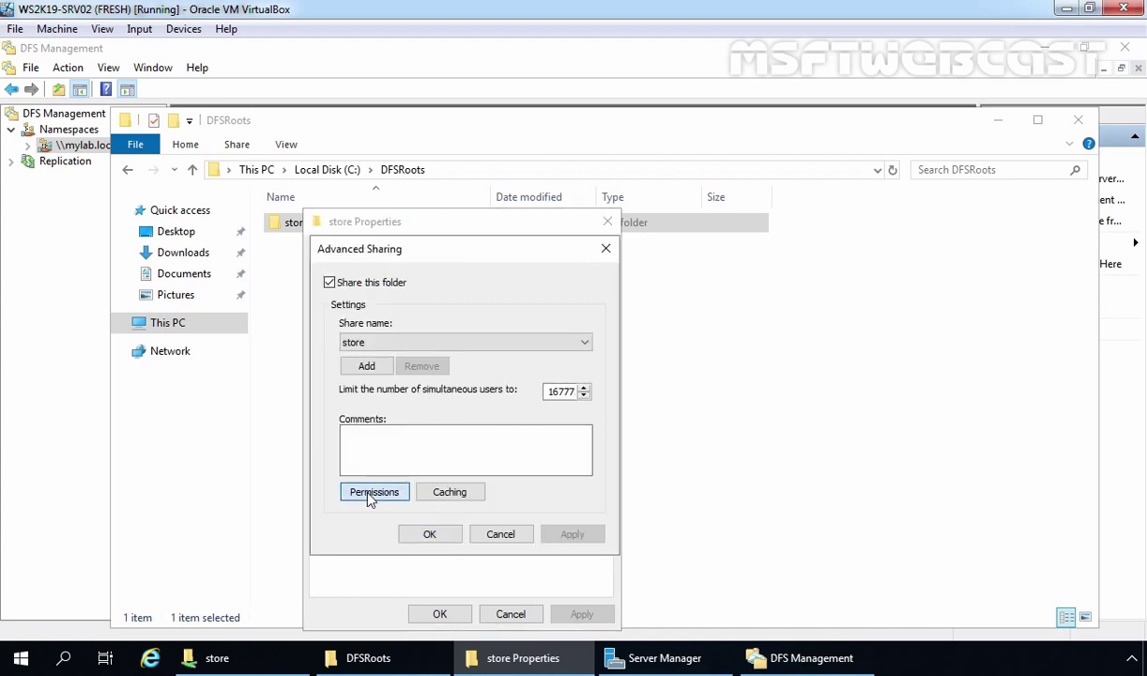
pyautogui.click(371, 494)
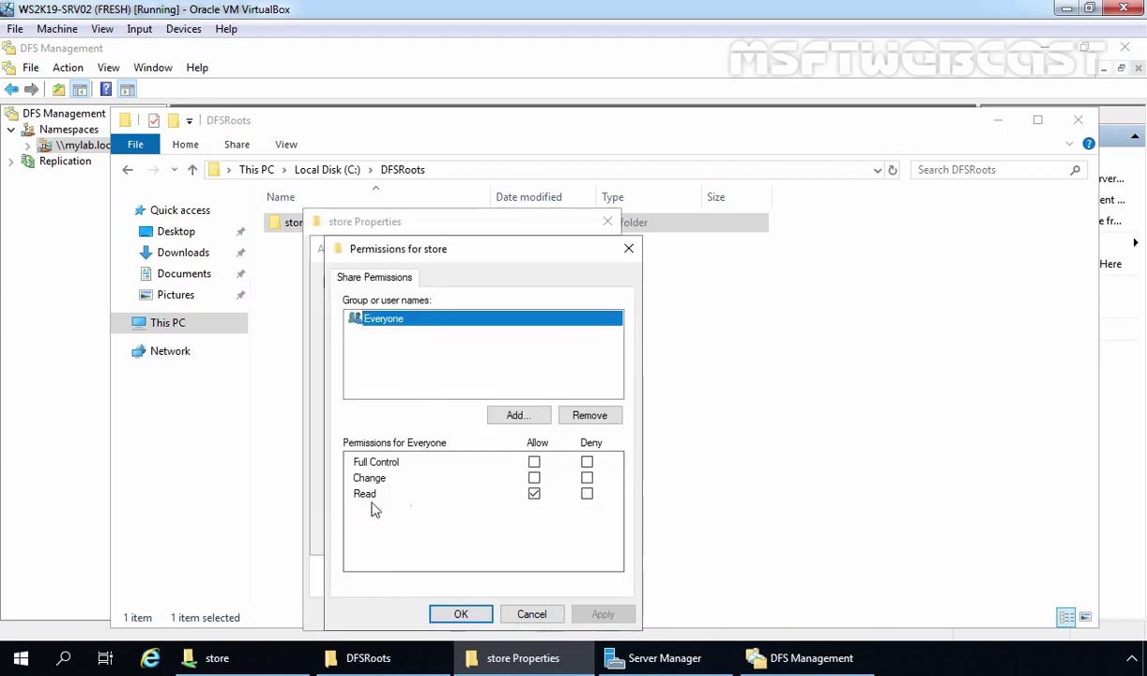
pyautogui.click(461, 614)
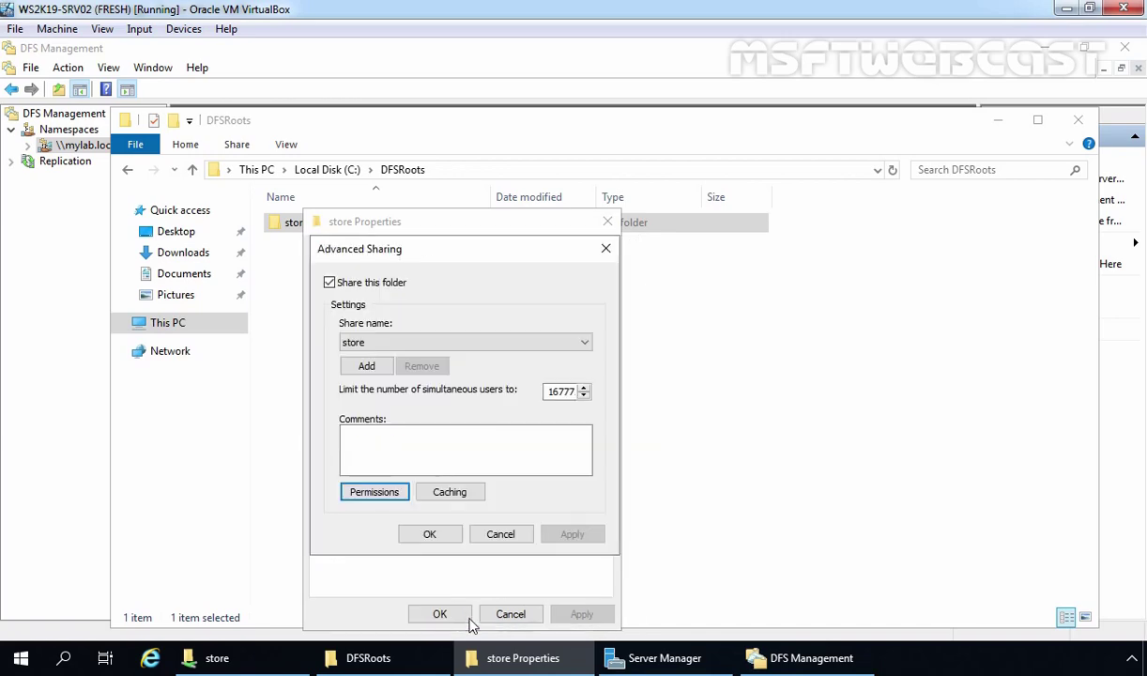
pyautogui.click(434, 535)
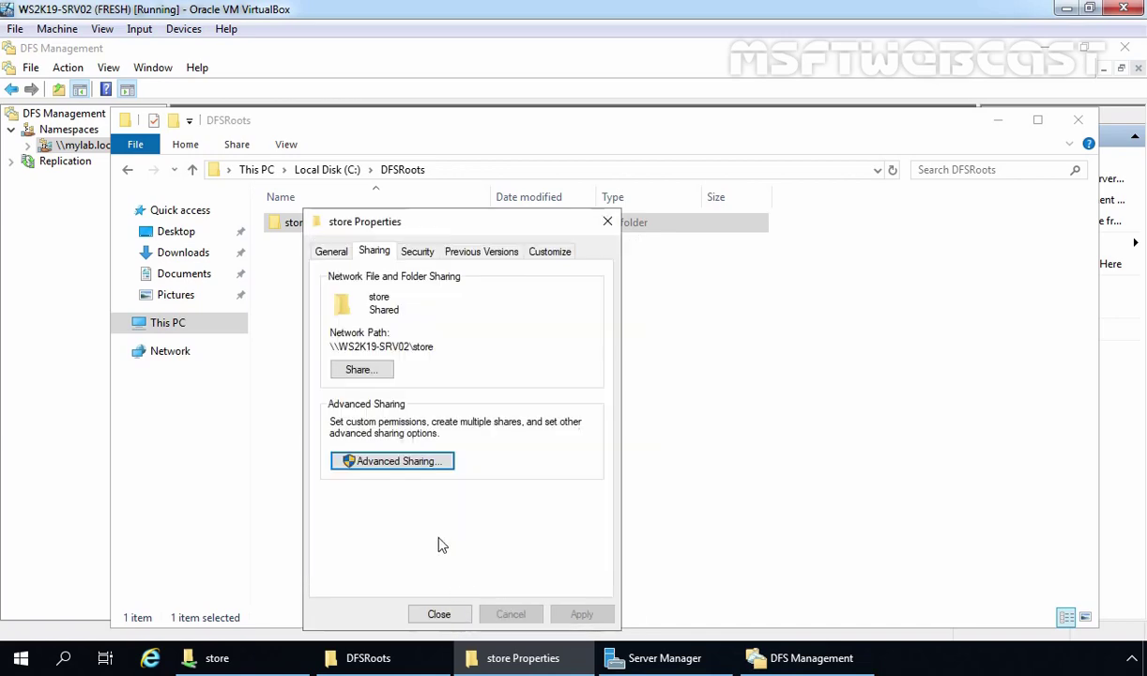
pyautogui.click(419, 253)
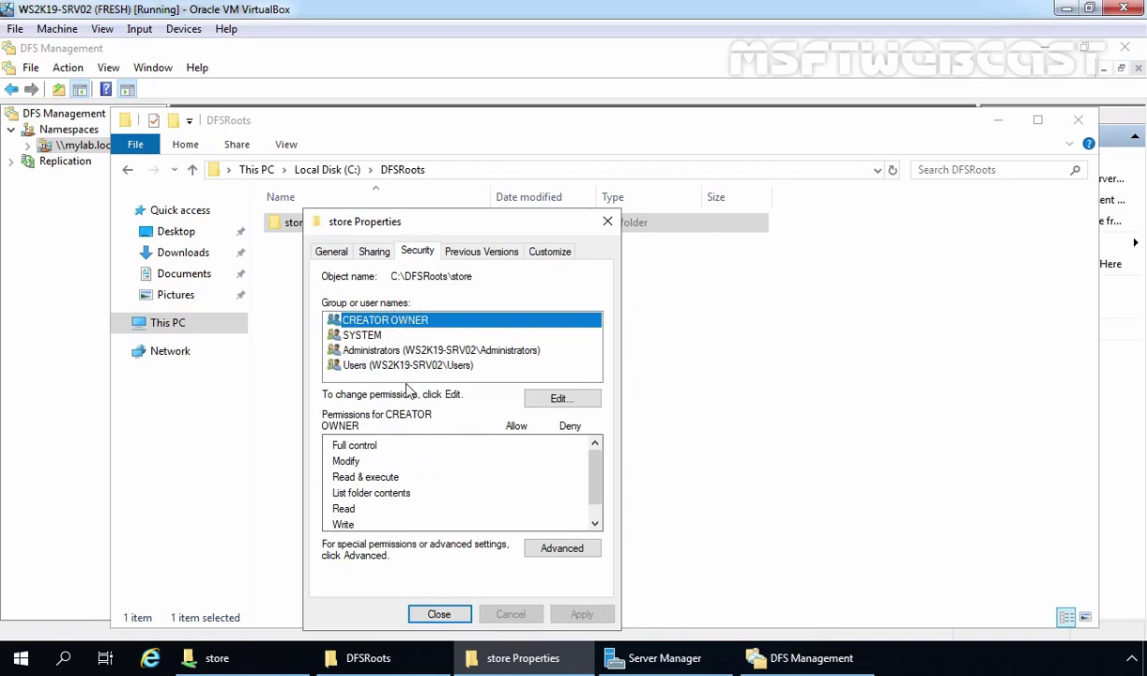
pyautogui.click(439, 614)
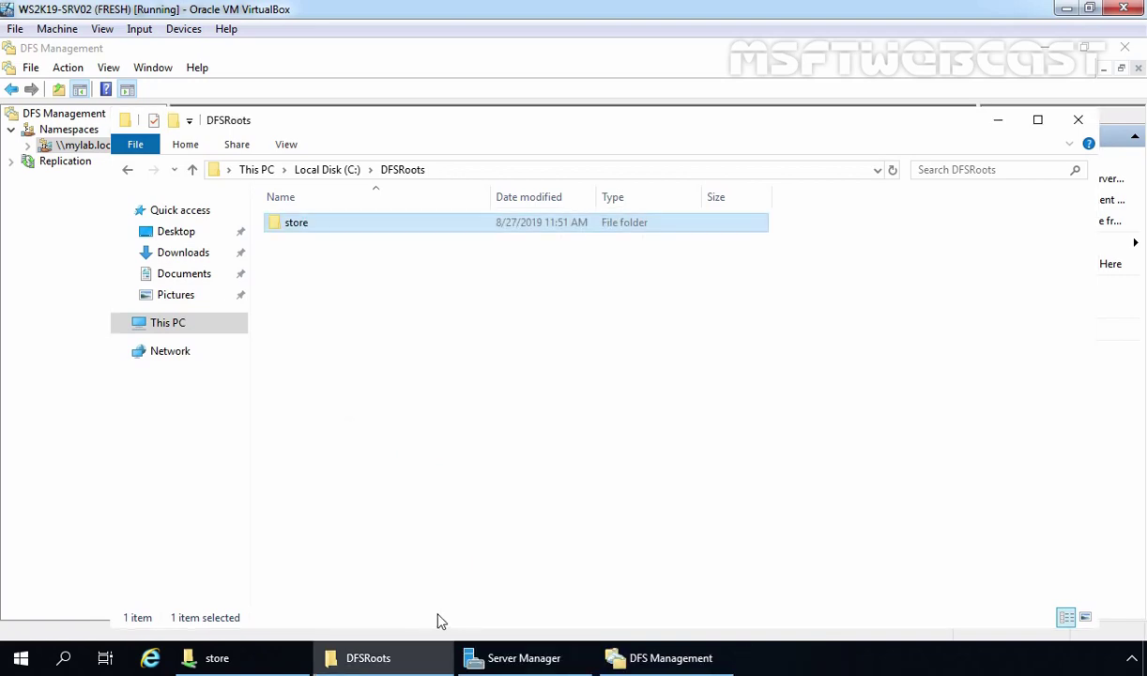
# Open the C:\DFSRoots\store folder to check its contents, and minimize the window
pyautogui.doubleClick(289, 229)
pyautogui.moveTo(581, 440); pyautogui.dragTo(353, 254)
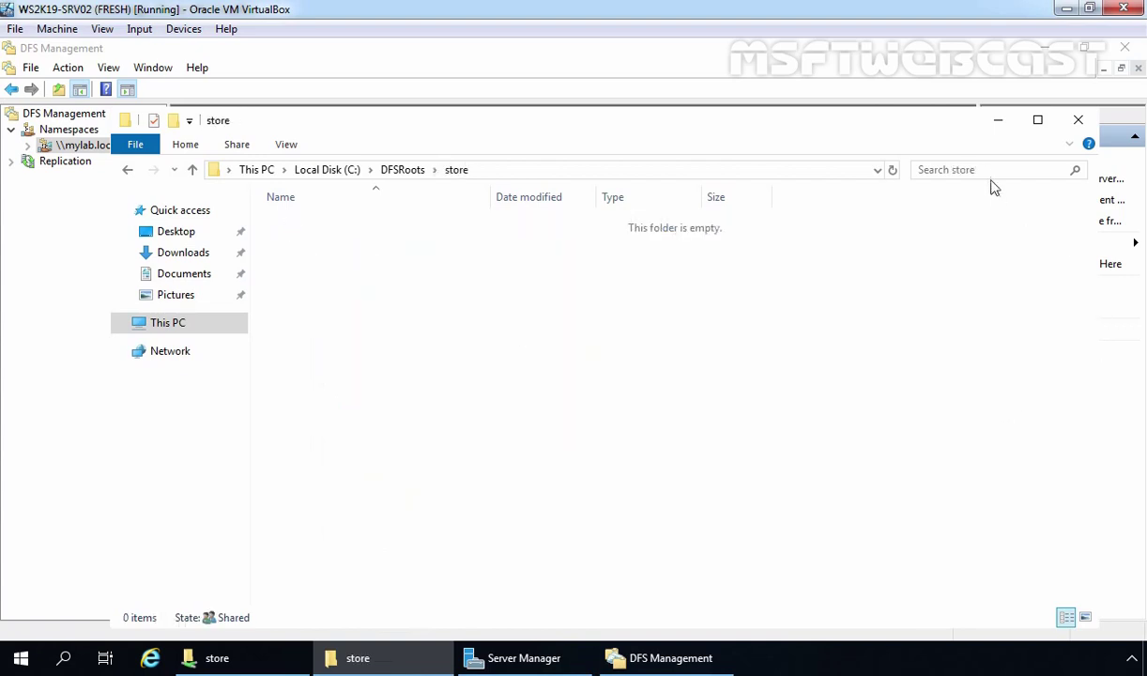
pyautogui.click(996, 124)
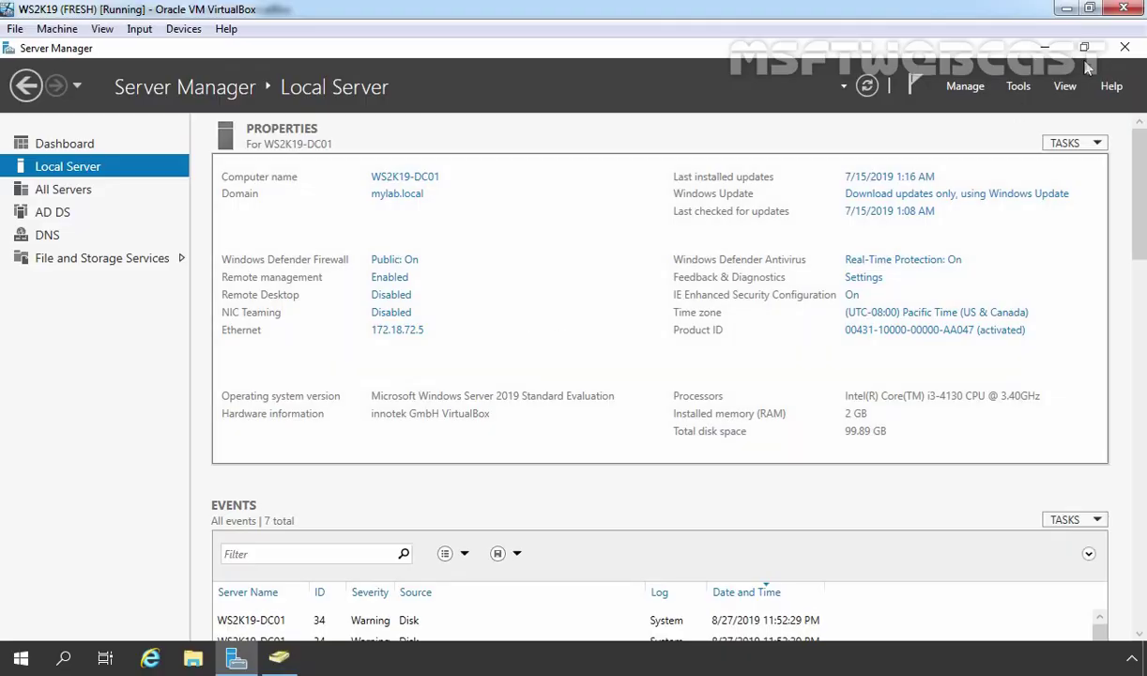
# In Active Directory Users and Computers on WS2K19-DC01, check the members of the TestUsers group in TestOU
pyautogui.click(287, 657)
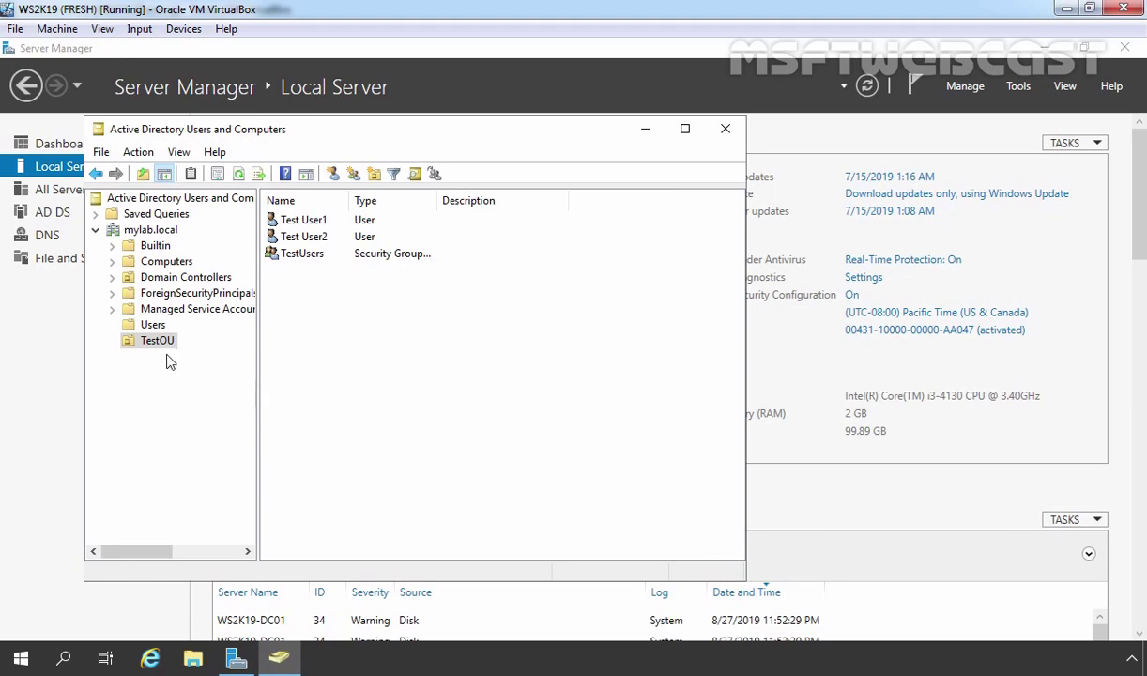
pyautogui.click(148, 341)
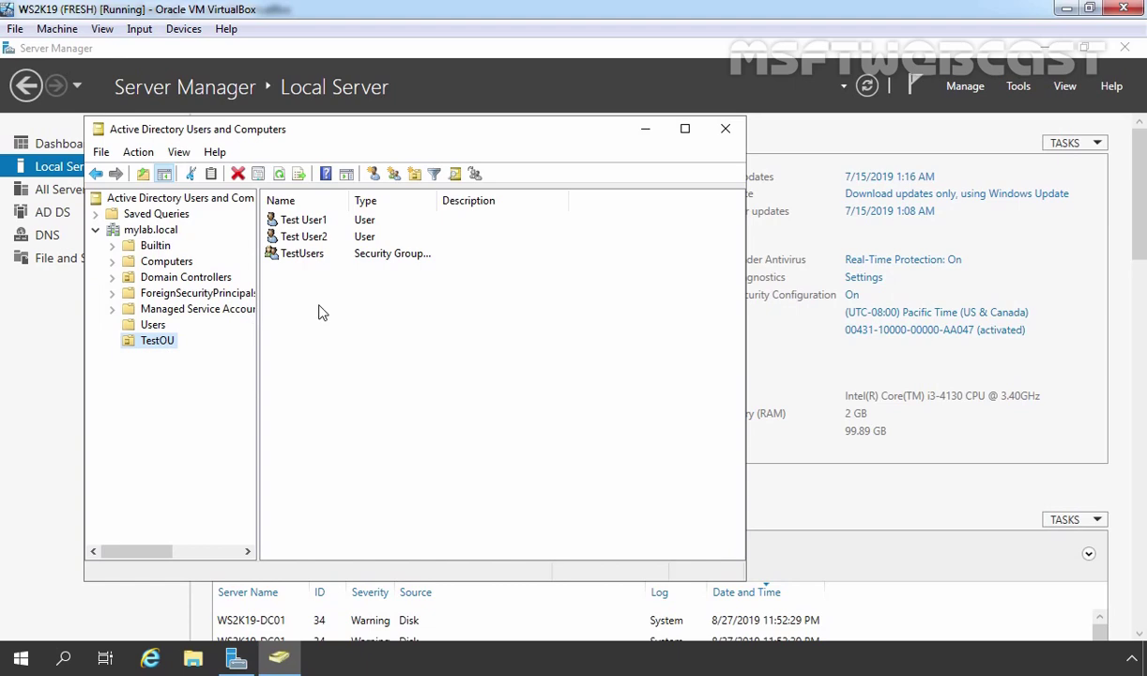
pyautogui.click(291, 258)
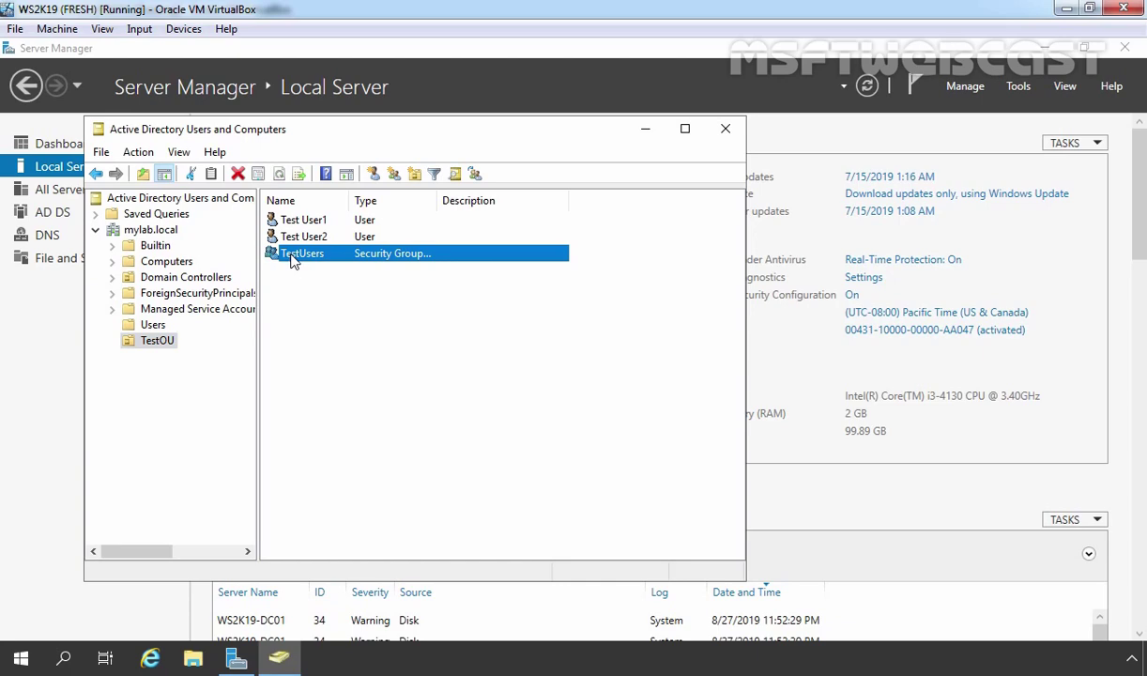
pyautogui.doubleClick(291, 258)
pyautogui.click(314, 192)
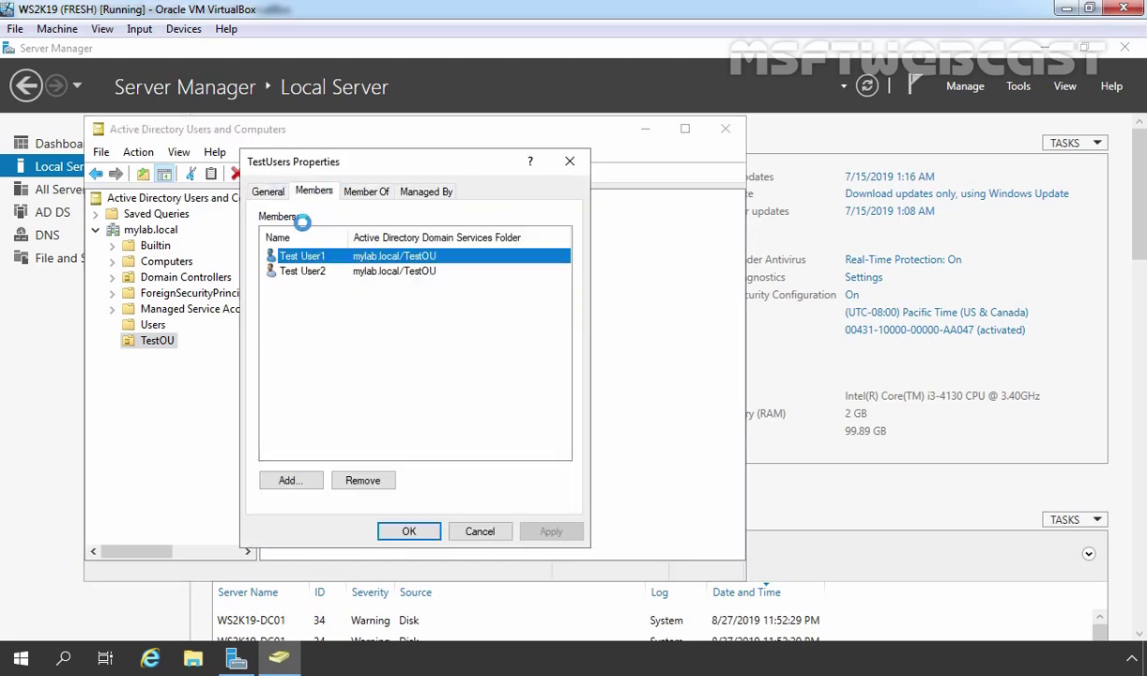
pyautogui.click(409, 532)
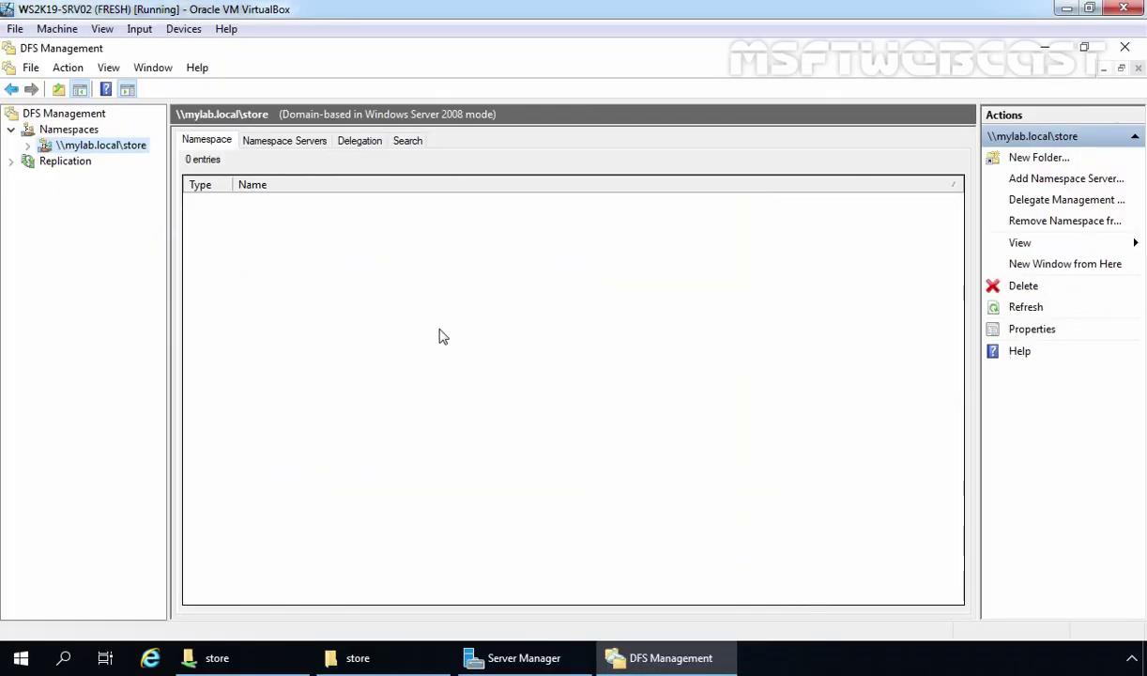
# Switch to Server Manager on WS2K19-SRV02 and show the Shares page of File and Storage Services
pyautogui.click(515, 662)
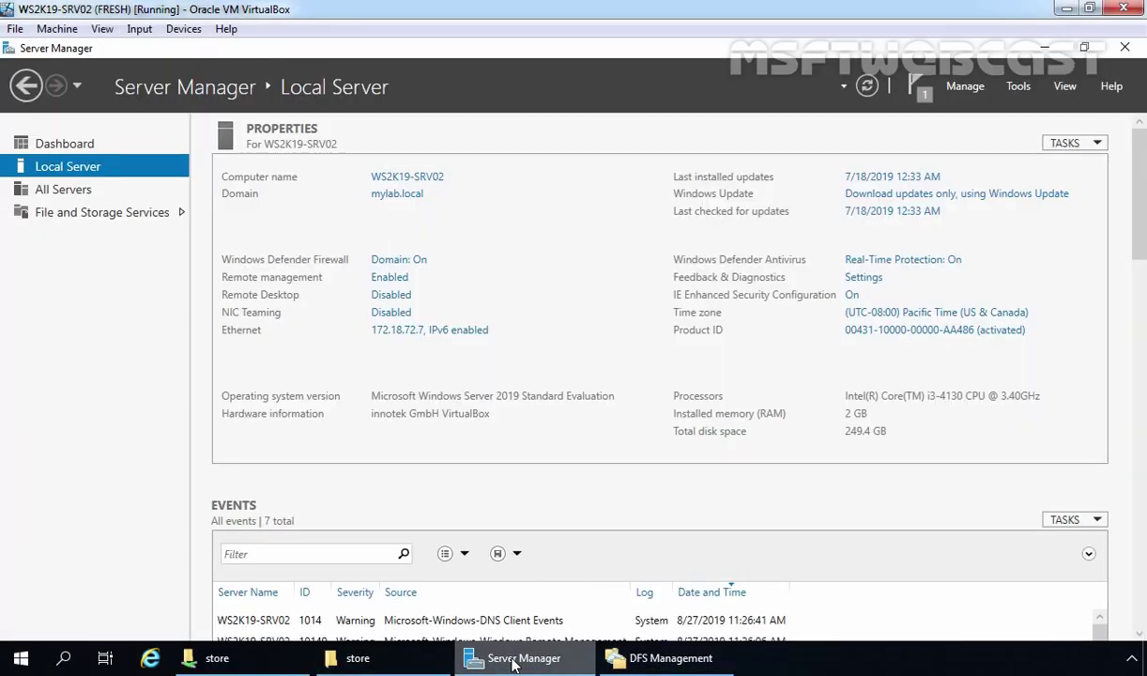
pyautogui.click(75, 214)
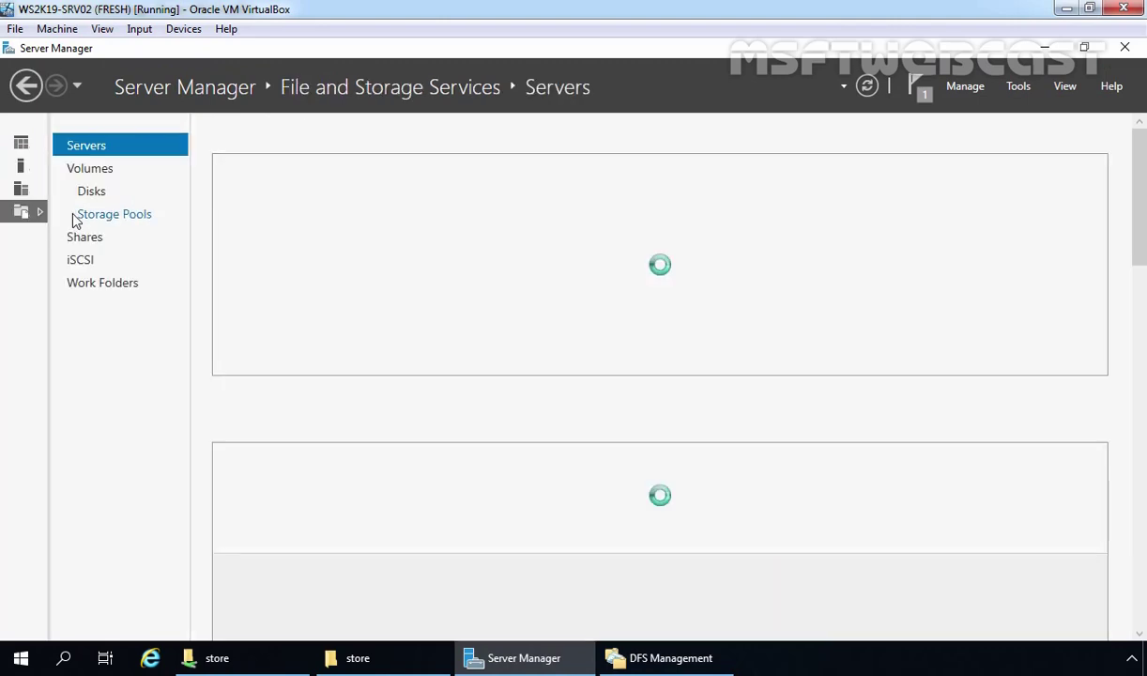
pyautogui.click(85, 240)
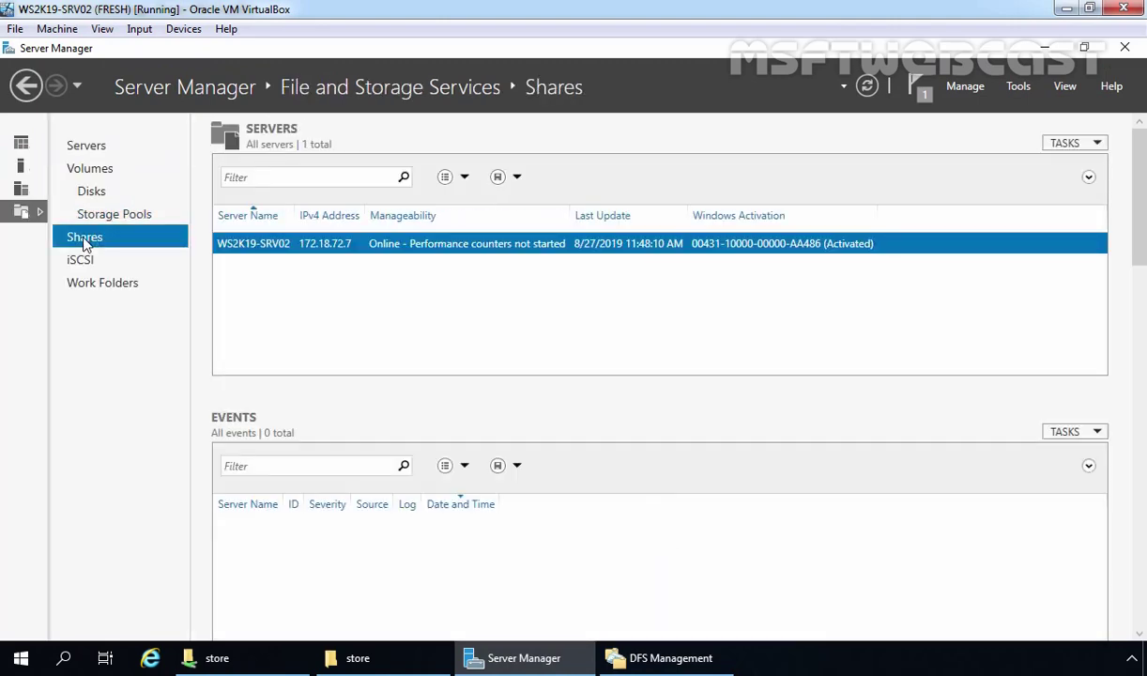
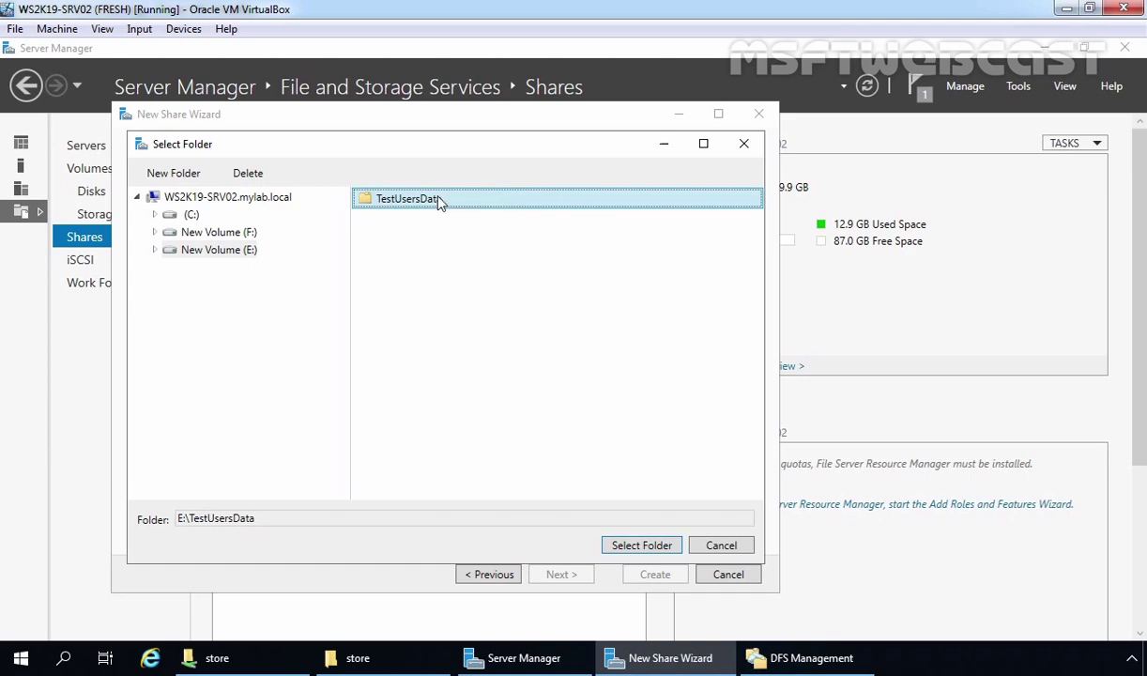
# Set the new share's path to E:\TestUsersData, keeping TestUsersData as its share name, with access-based enumeration and caching enabled
pyautogui.click(641, 545)
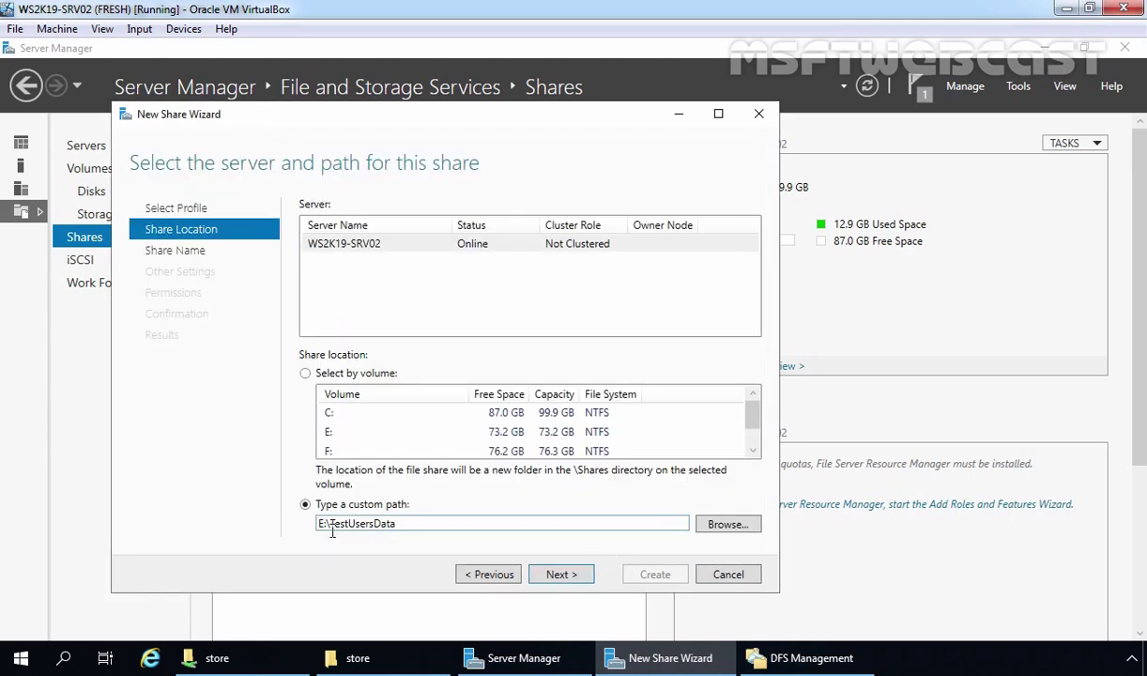
pyautogui.click(549, 577)
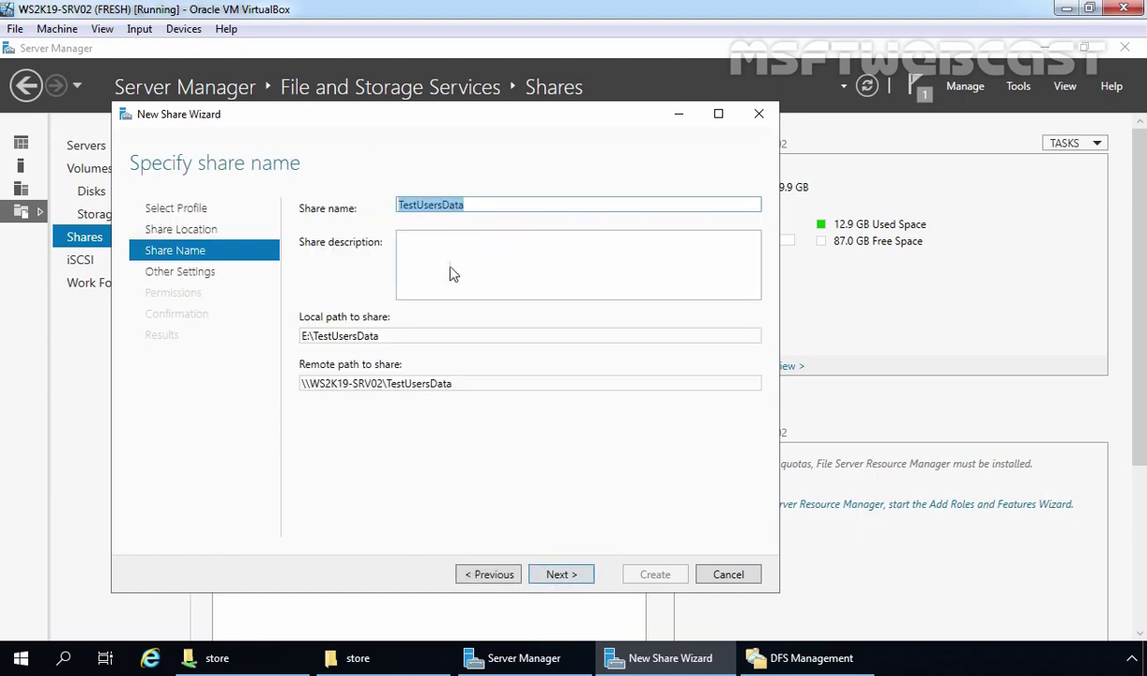
pyautogui.click(553, 573)
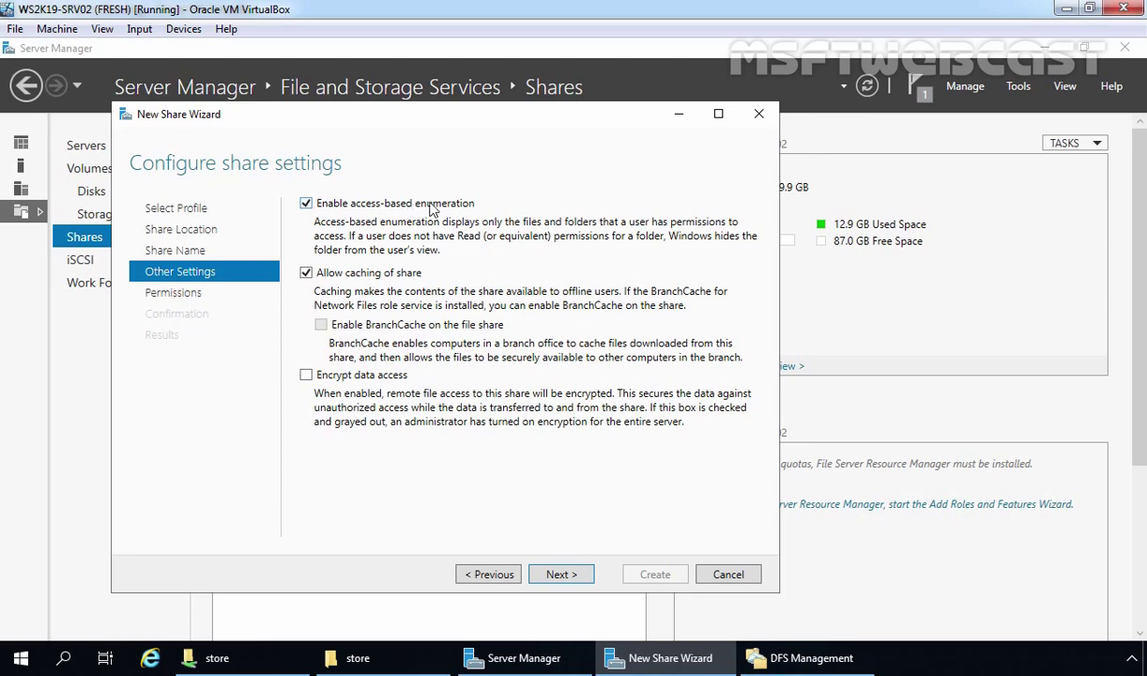
pyautogui.click(563, 574)
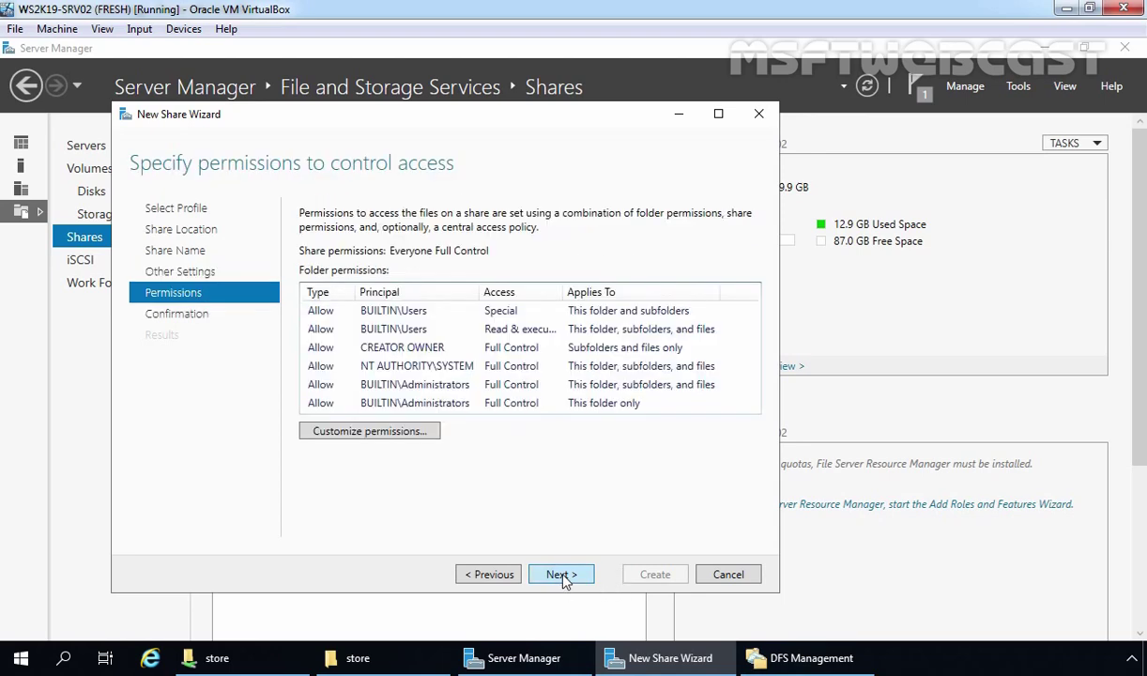
# Customize the folder permissions: disable inheritance by converting inherited entries to explicit ones, and remove both Users (WS2K19-SRV02\Users) entries
pyautogui.click(369, 433)
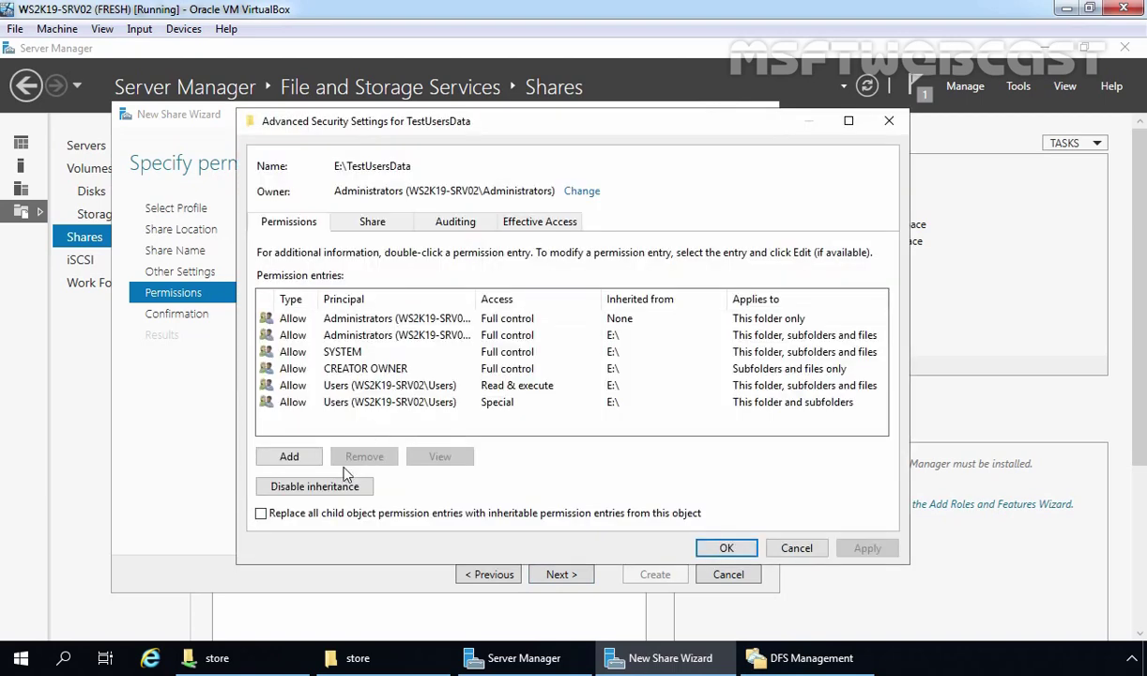
pyautogui.click(342, 484)
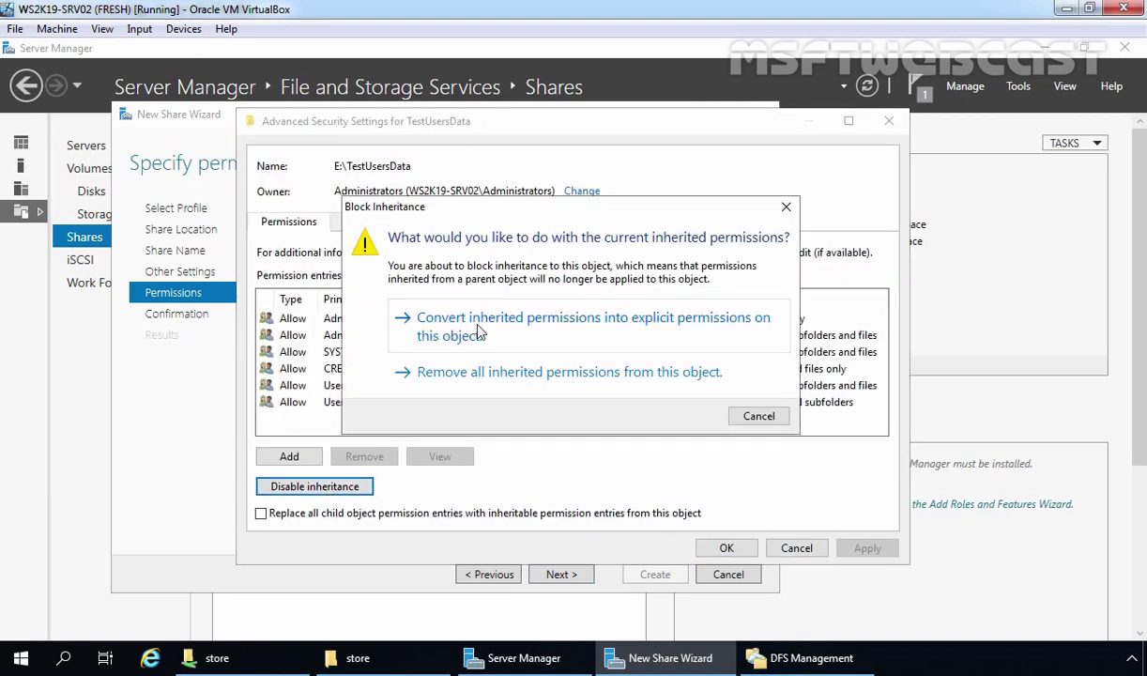
pyautogui.click(480, 332)
pyautogui.click(380, 370)
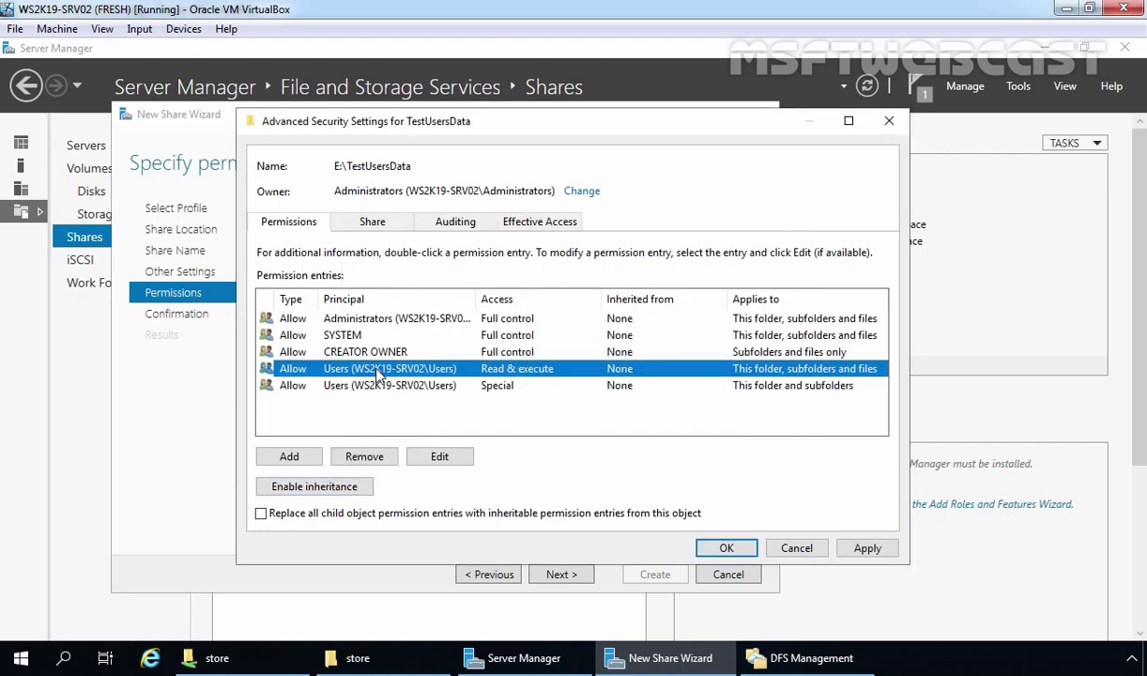
pyautogui.click(366, 457)
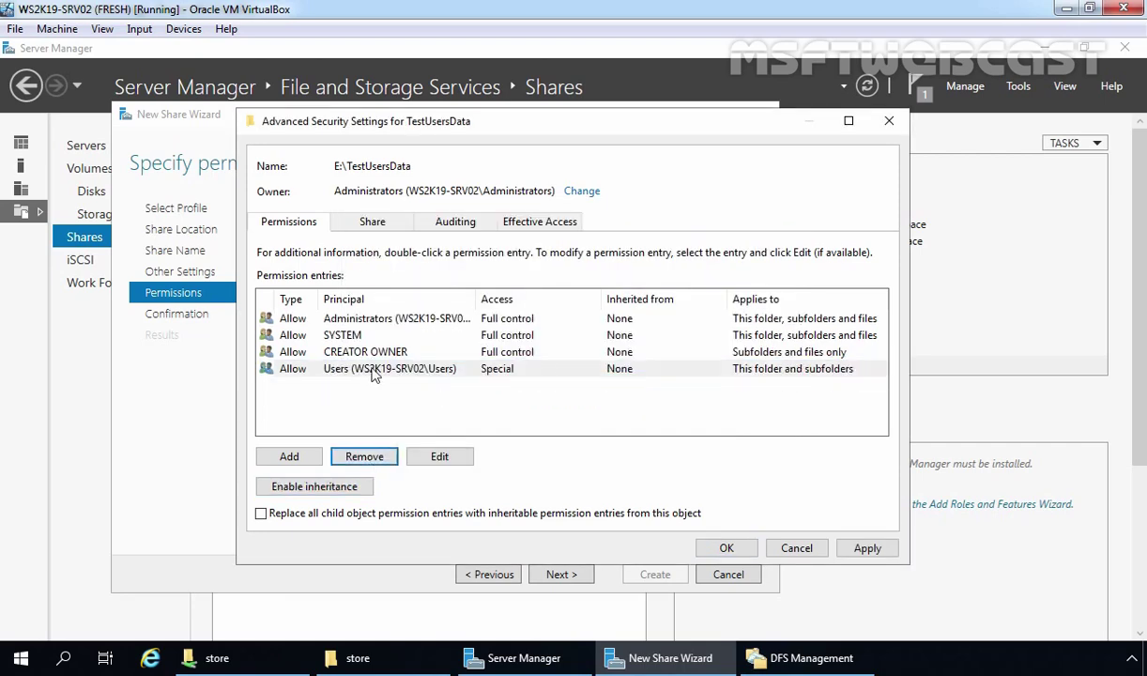
pyautogui.click(373, 370)
pyautogui.click(366, 451)
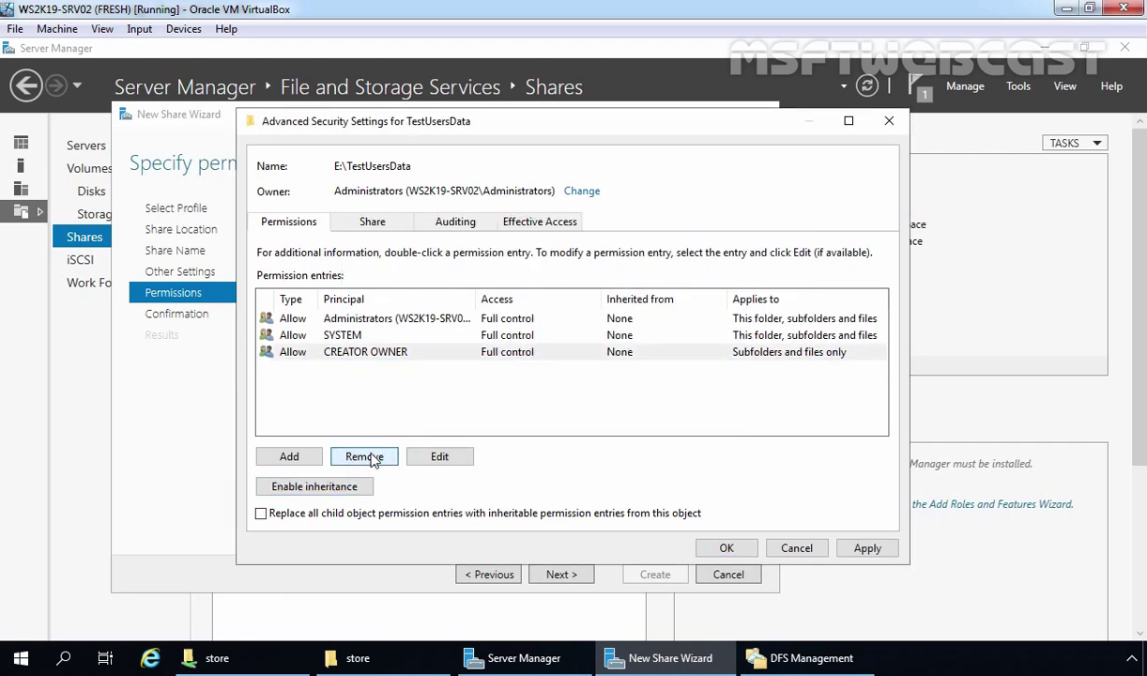
# Add a new permission entry for TestUsersData with the mylab.local group TestUsers as its principal
pyautogui.click(289, 457)
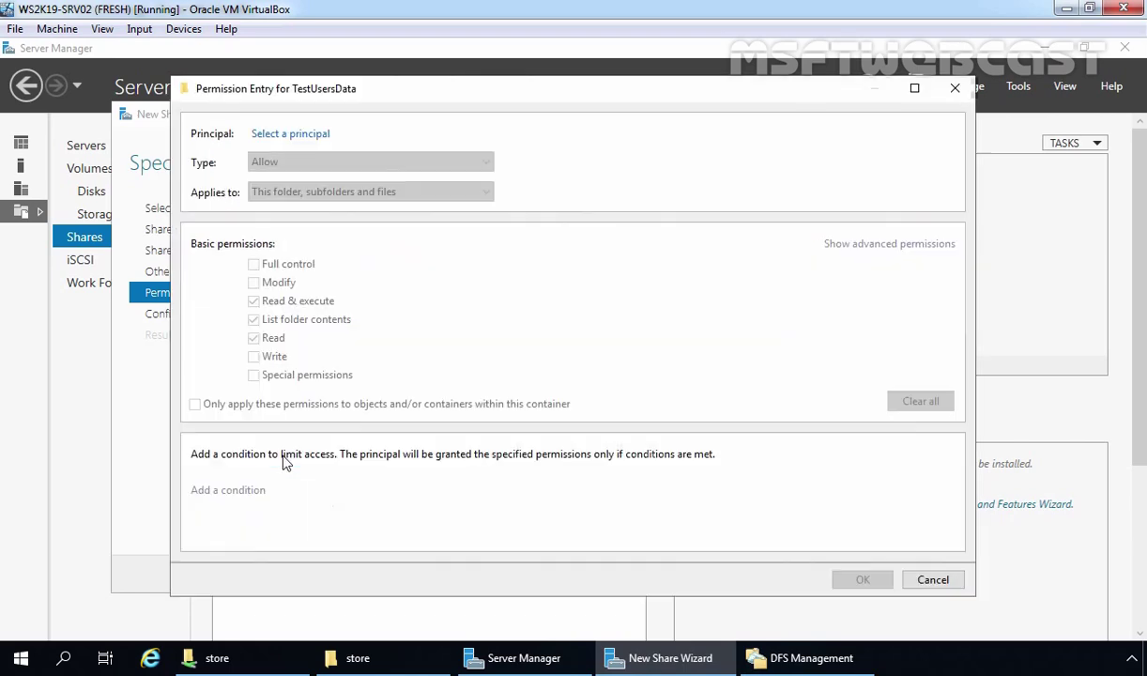
pyautogui.click(270, 141)
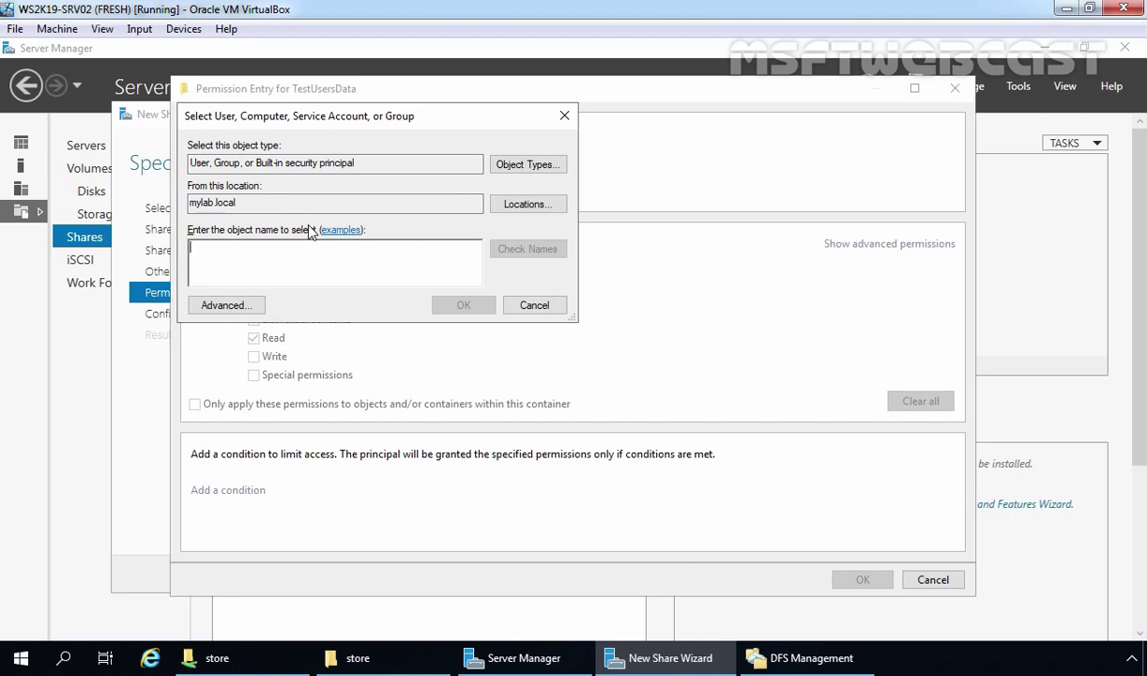
pyautogui.write('test')
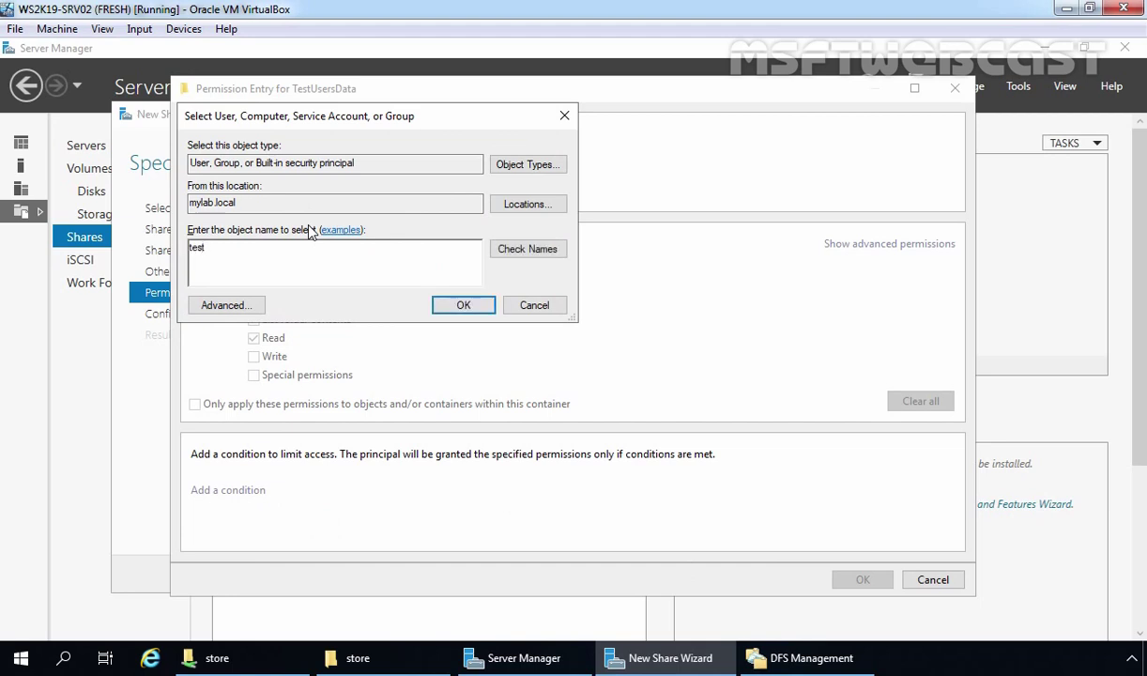
pyautogui.write('users')
pyautogui.click(525, 250)
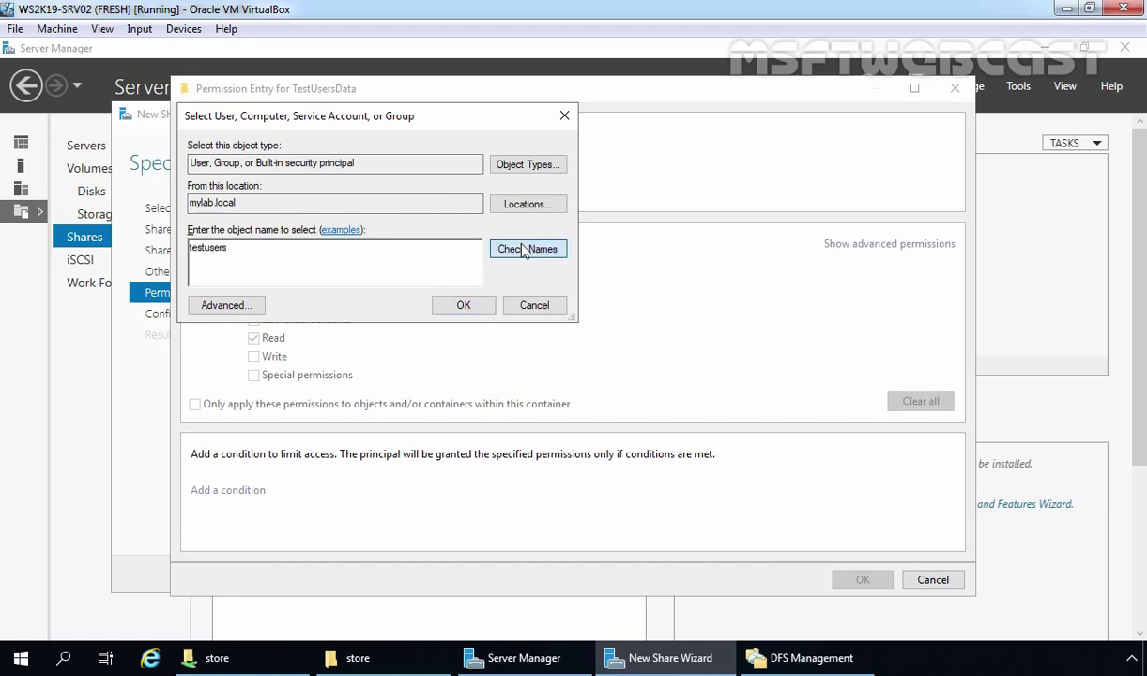
pyautogui.click(464, 305)
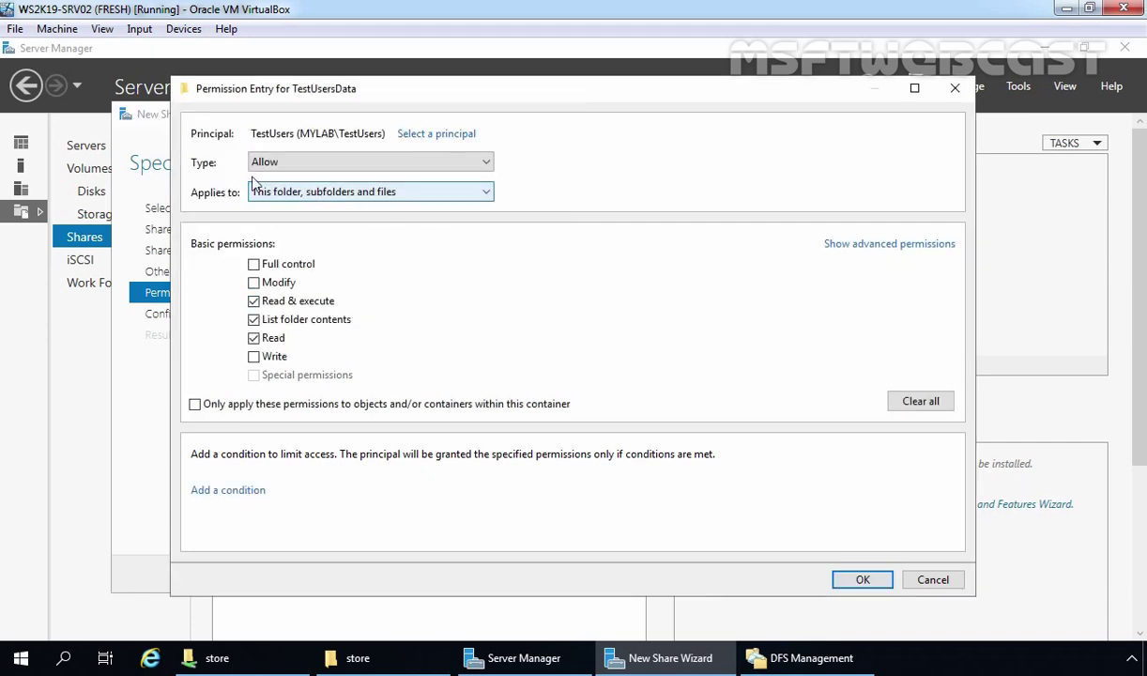
# Limit the TestUsers entry to this folder only, allow the advanced permission Create folders / append data, and apply the security settings
pyautogui.click(291, 192)
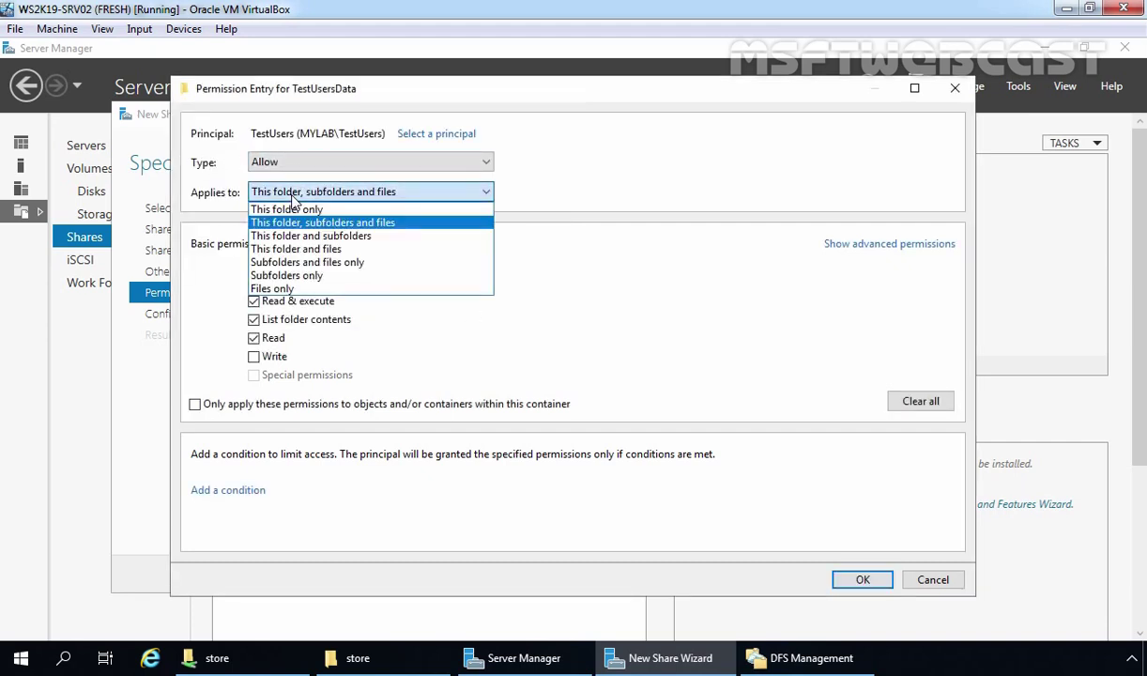
pyautogui.click(284, 210)
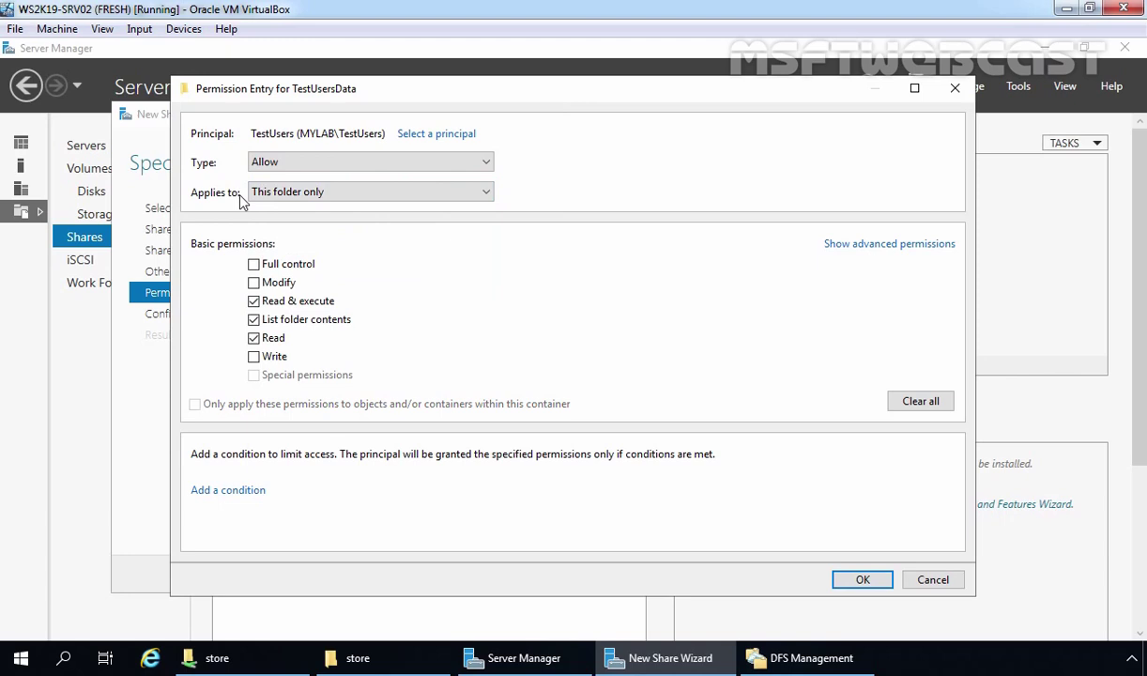
pyautogui.click(876, 246)
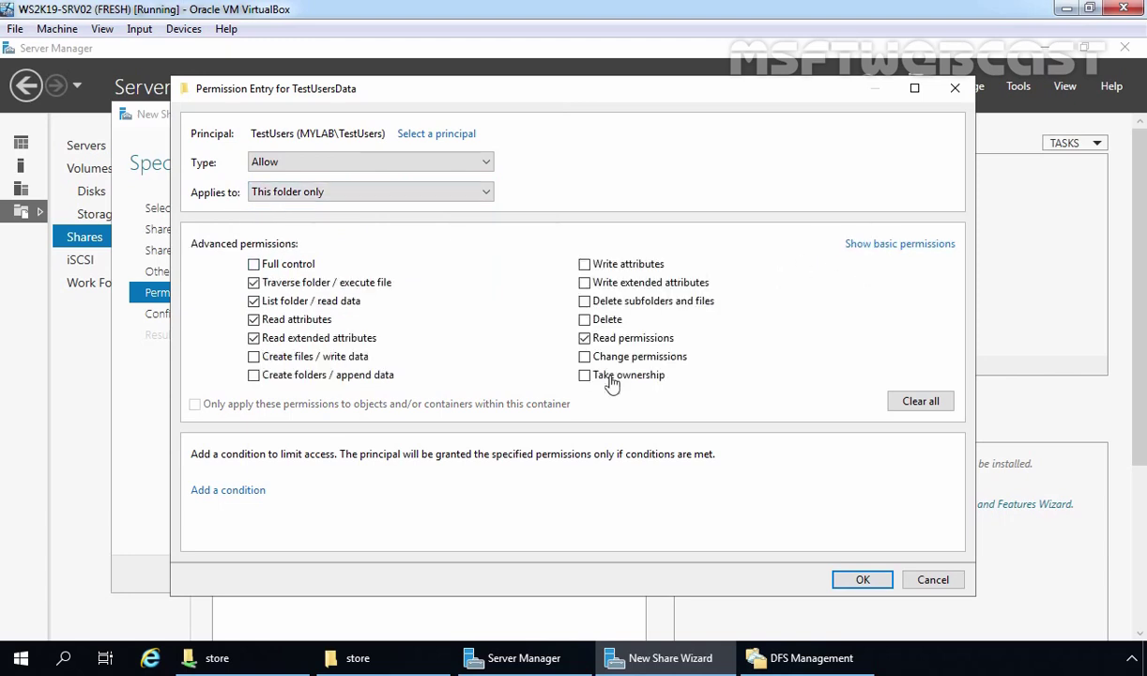
pyautogui.click(251, 375)
pyautogui.click(863, 579)
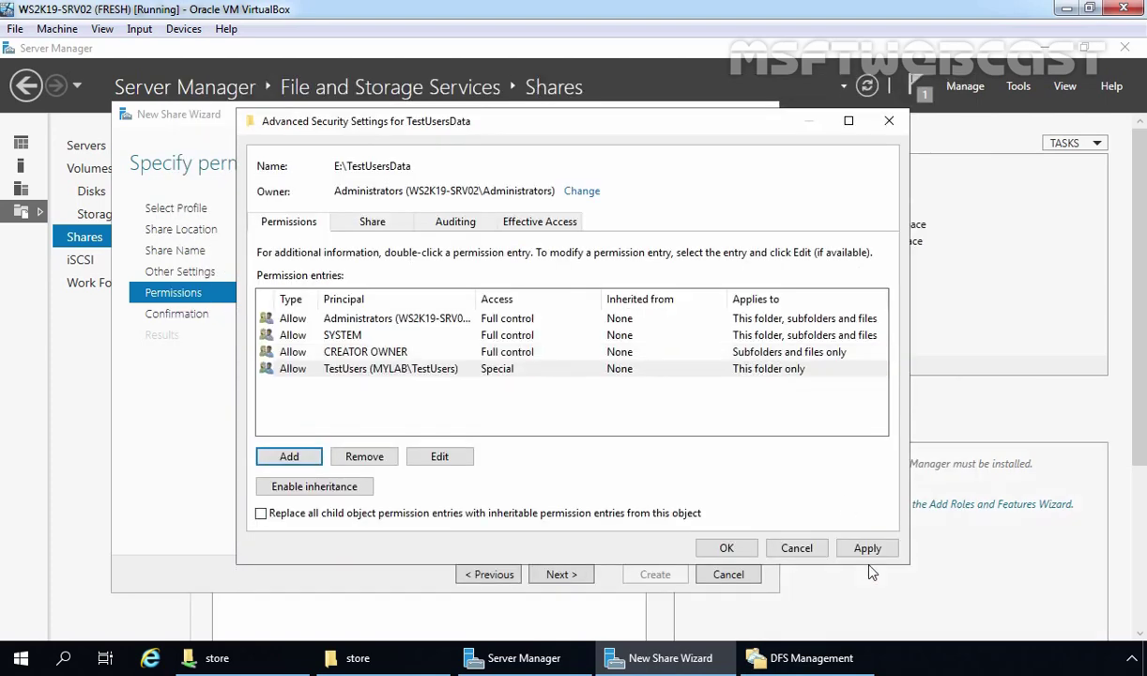
pyautogui.click(866, 547)
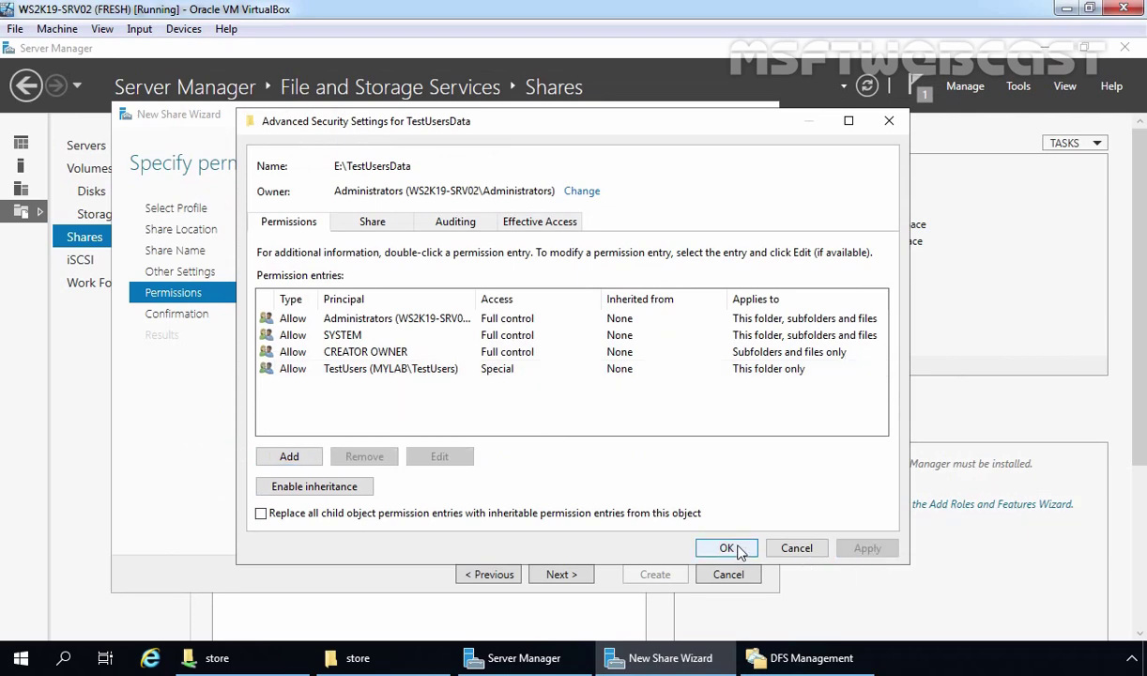
pyautogui.click(737, 549)
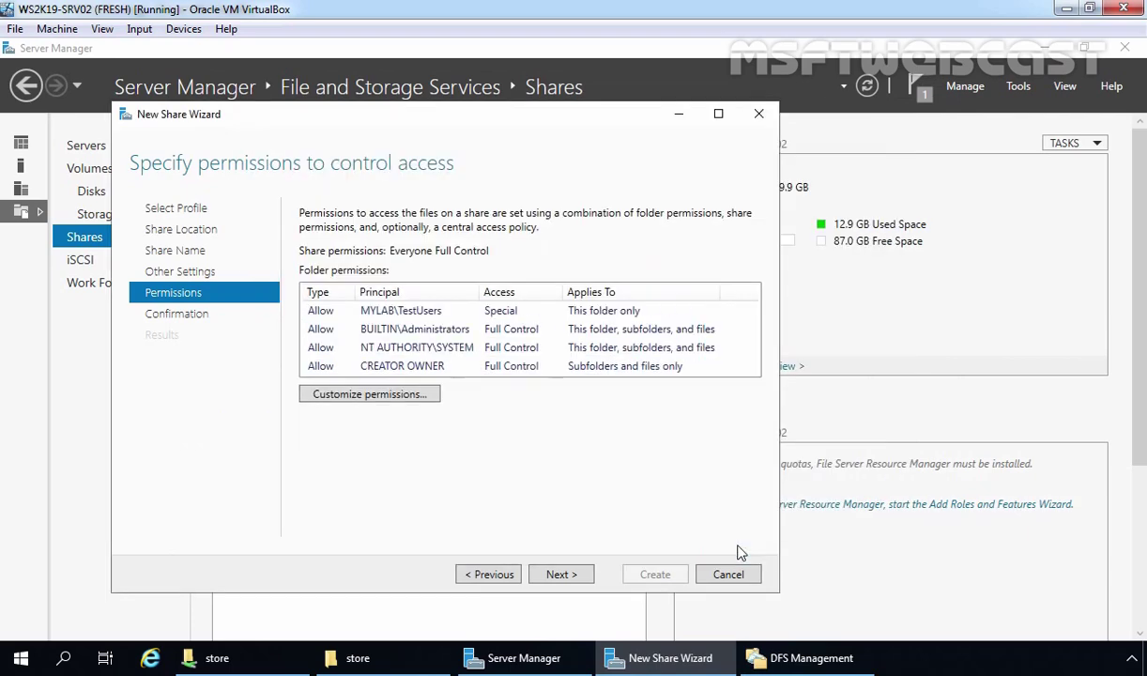
# Create the TestUsersData share with the confirmed settings and close the New Share Wizard
pyautogui.click(559, 575)
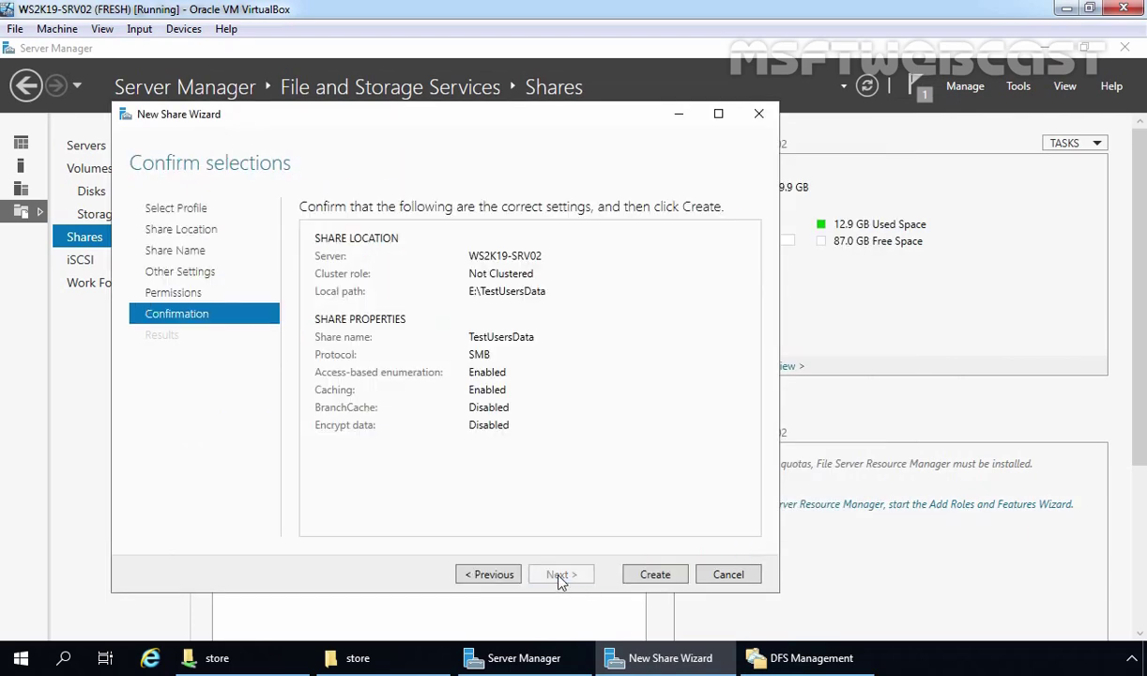
pyautogui.click(655, 574)
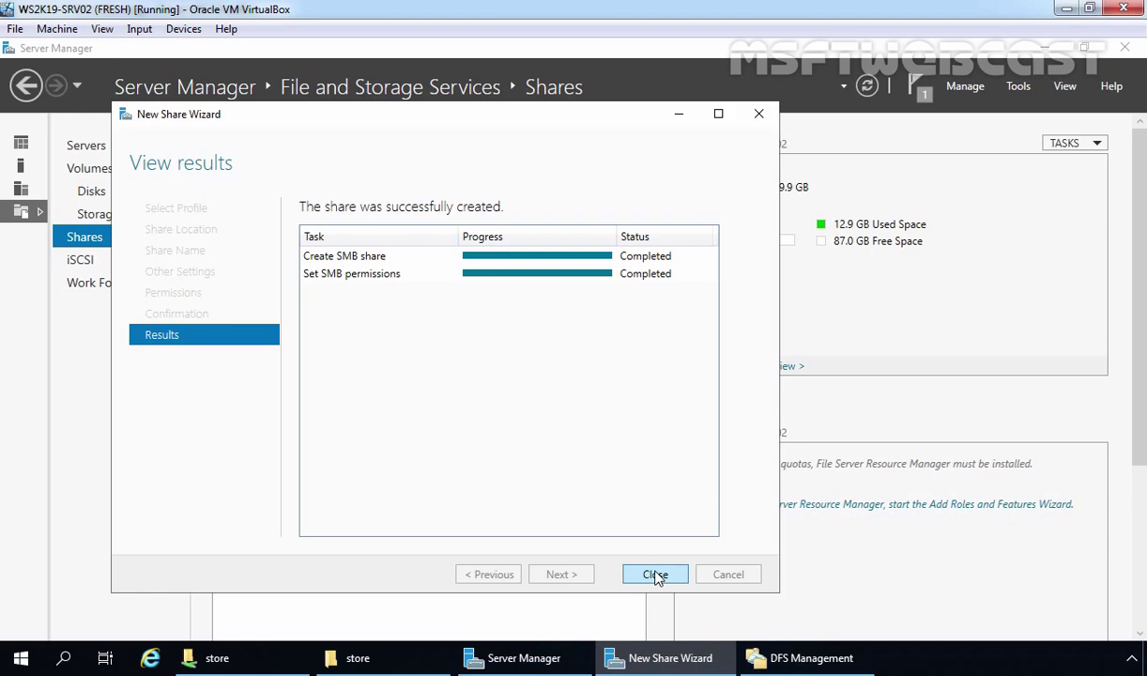
pyautogui.click(655, 574)
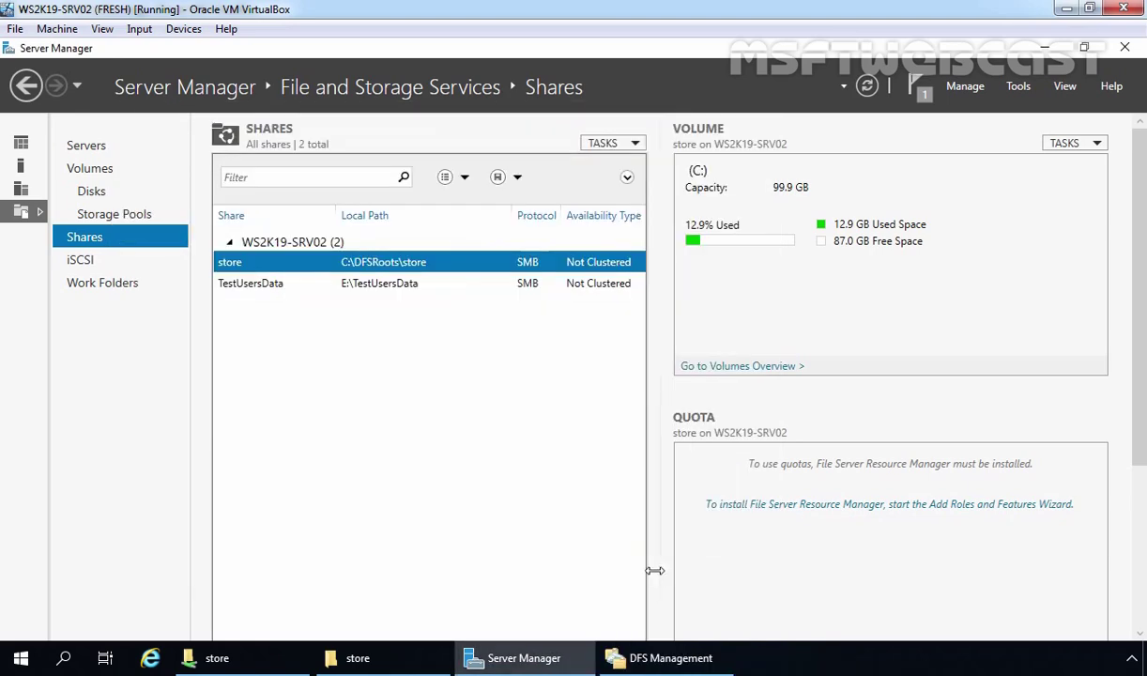
# In File Explorer, create a text document named Sample File in E:\TestUsersData
pyautogui.click(382, 663)
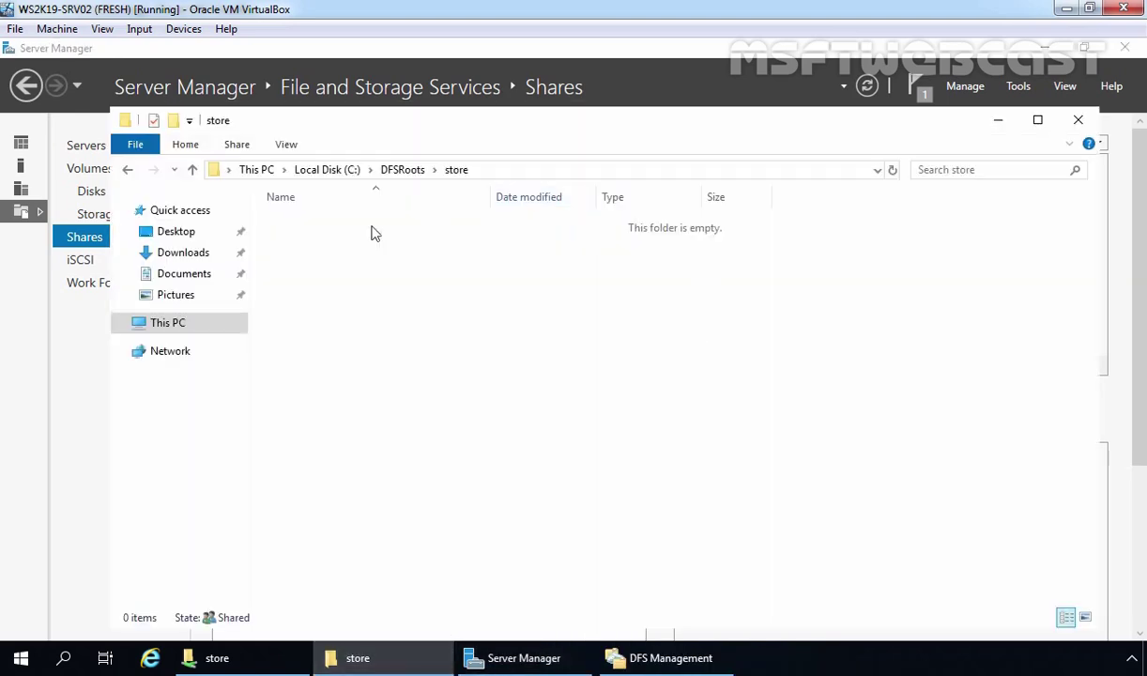
pyautogui.click(175, 329)
pyautogui.doubleClick(758, 402)
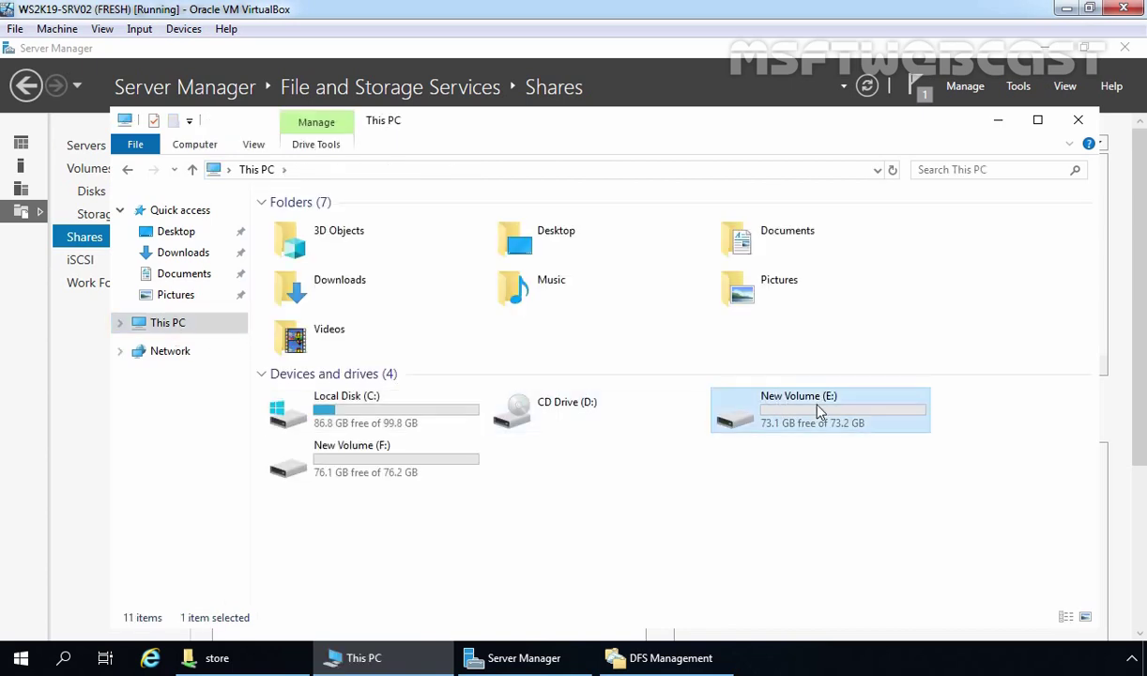
pyautogui.doubleClick(312, 234)
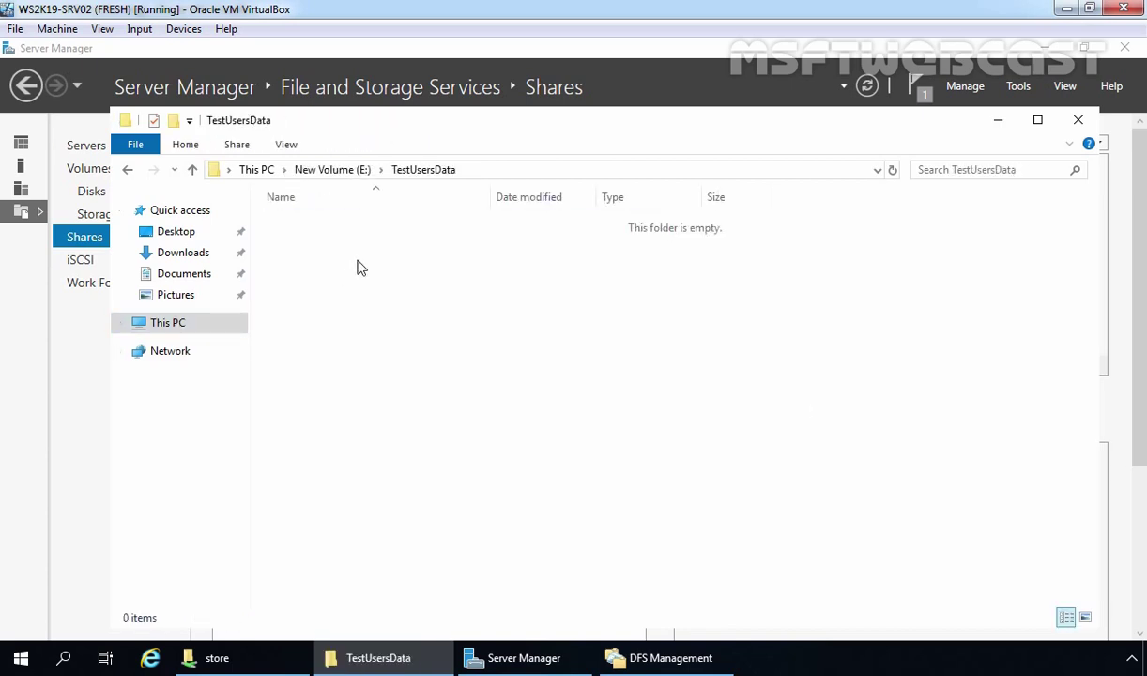
pyautogui.rightClick(357, 262)
pyautogui.moveTo(463, 471)
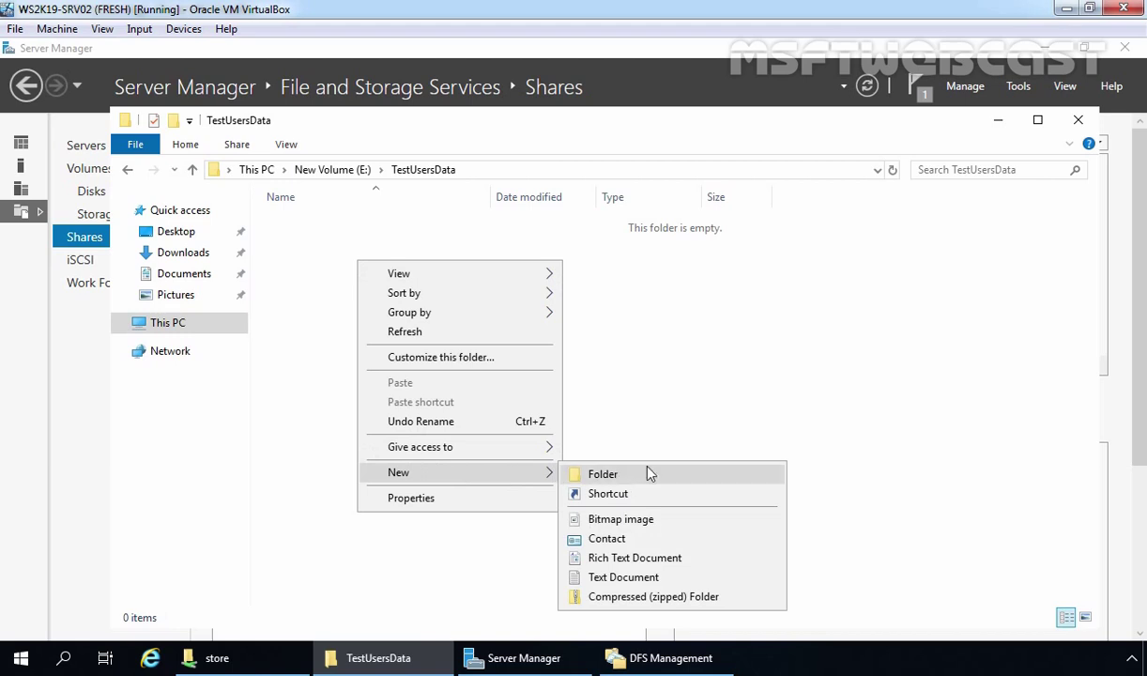
pyautogui.click(620, 577)
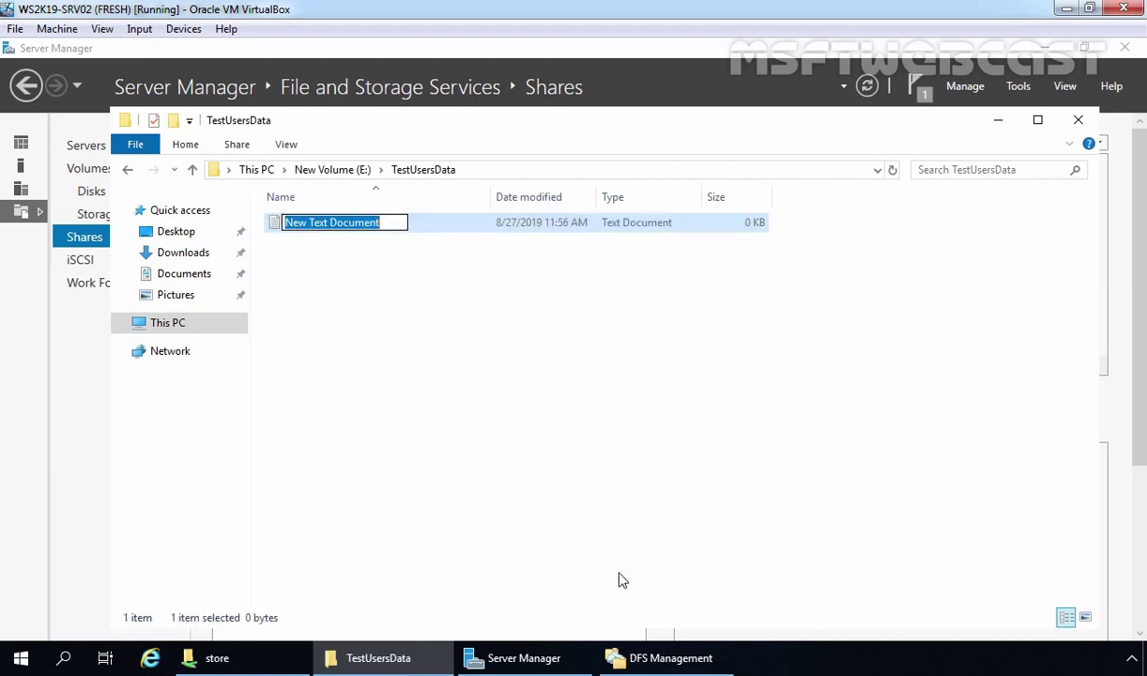
pyautogui.write('Sample File')
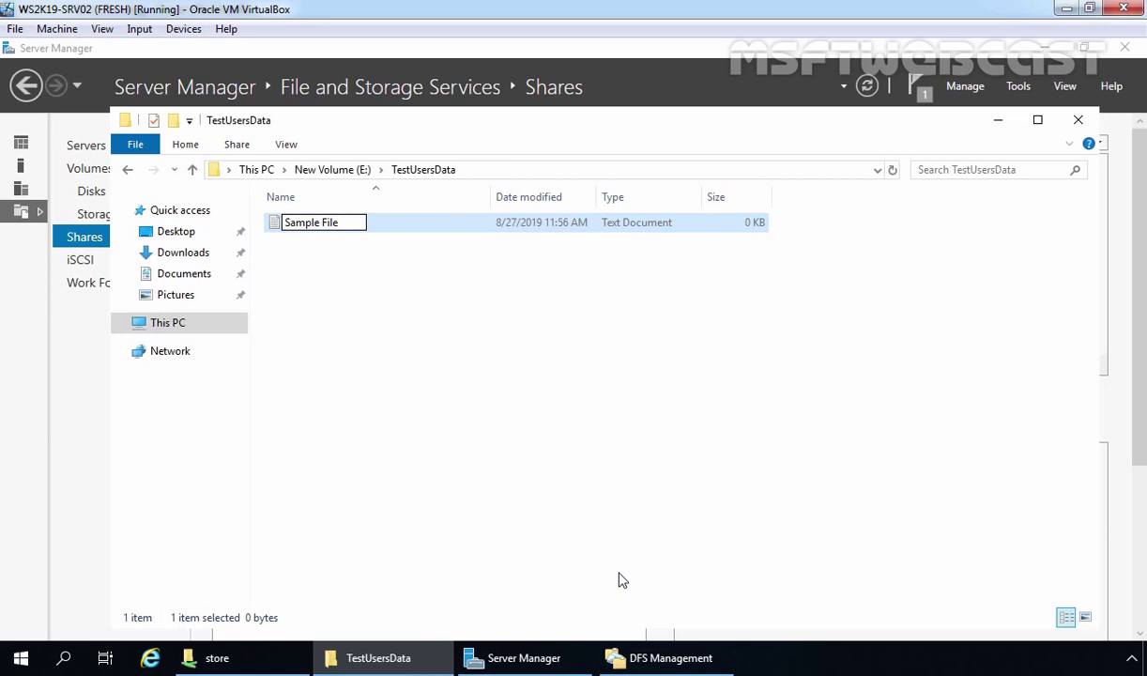
pyautogui.press('Return')
# Write "This file is created by domain admin just for the testing purpose..." in Sample File, save it and close Notepad
pyautogui.press('Return')
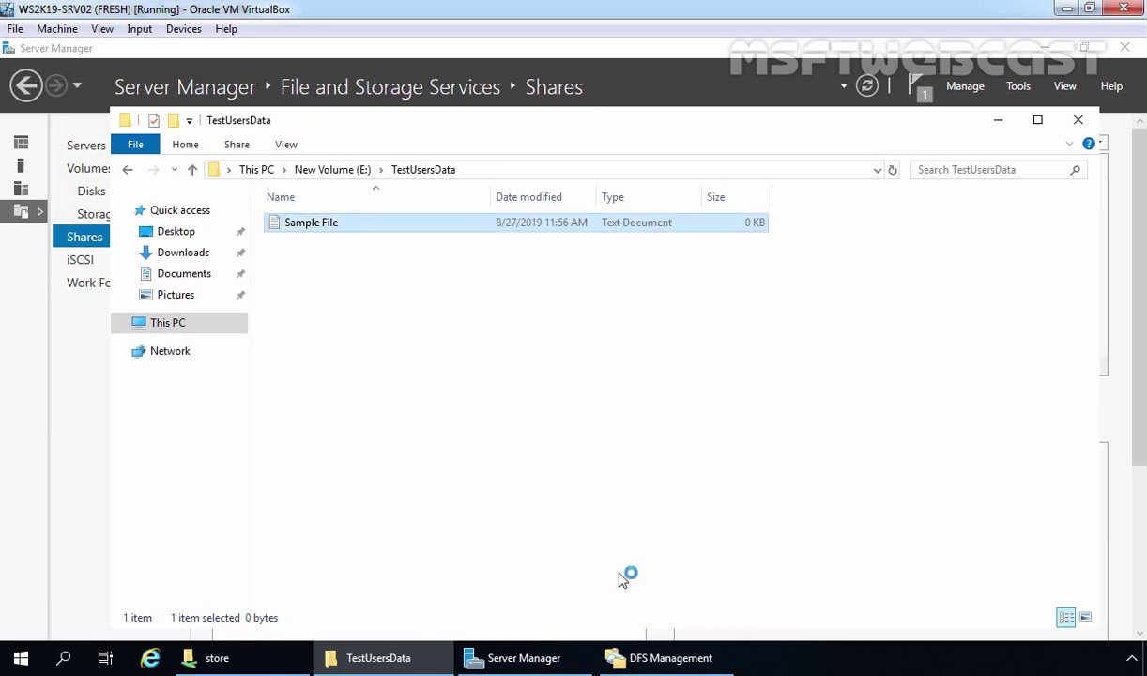
pyautogui.write('This file is c')
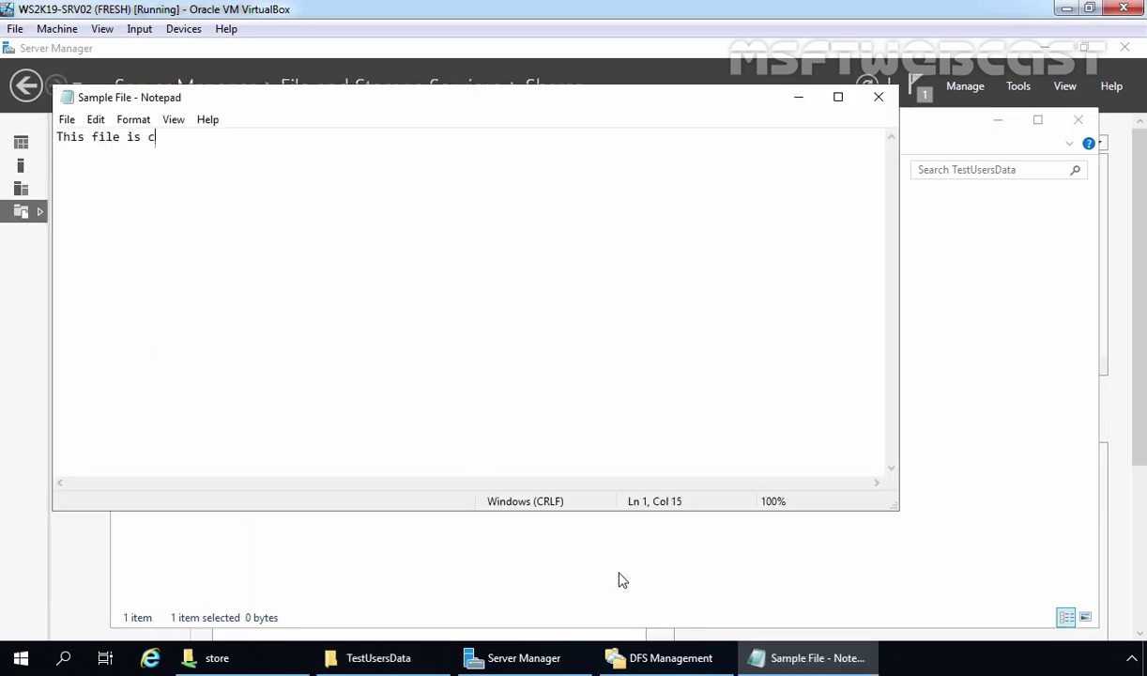
pyautogui.write('reated by domain adm')
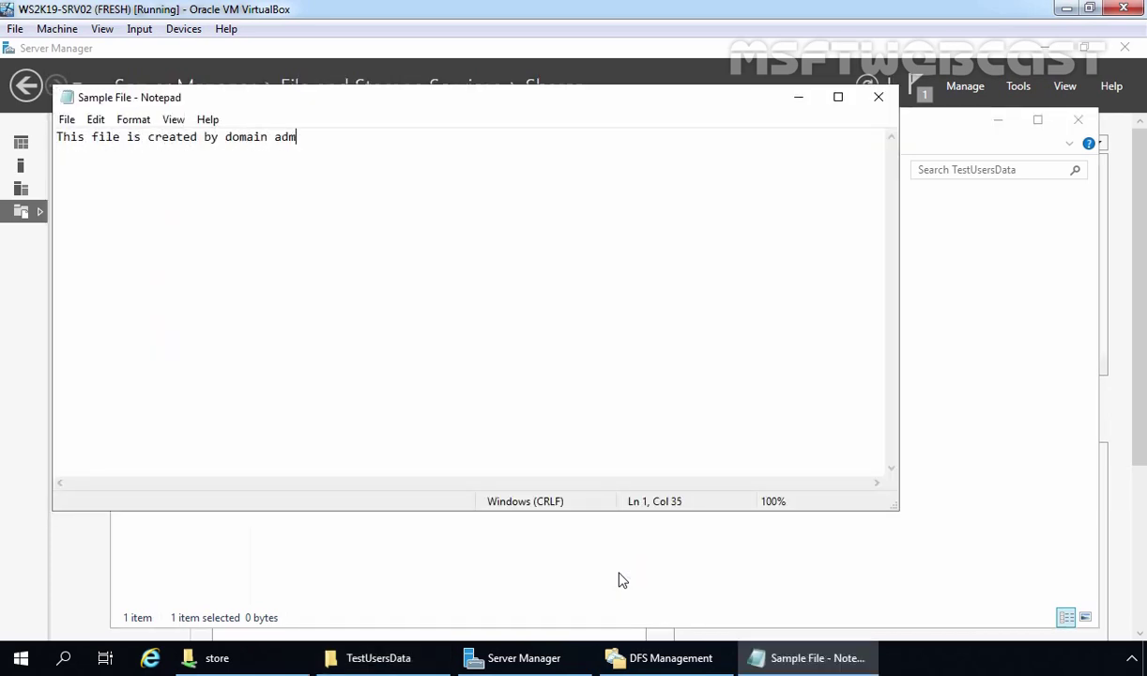
pyautogui.write('in just for the testin')
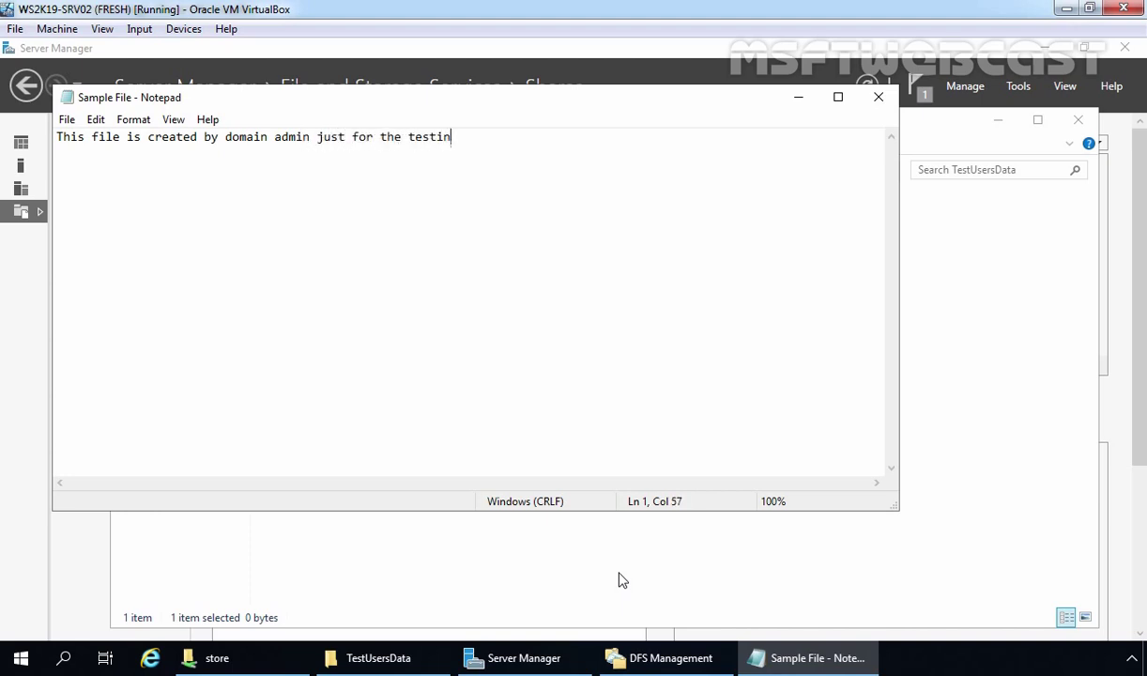
pyautogui.write('g purpose...')
pyautogui.click(878, 97)
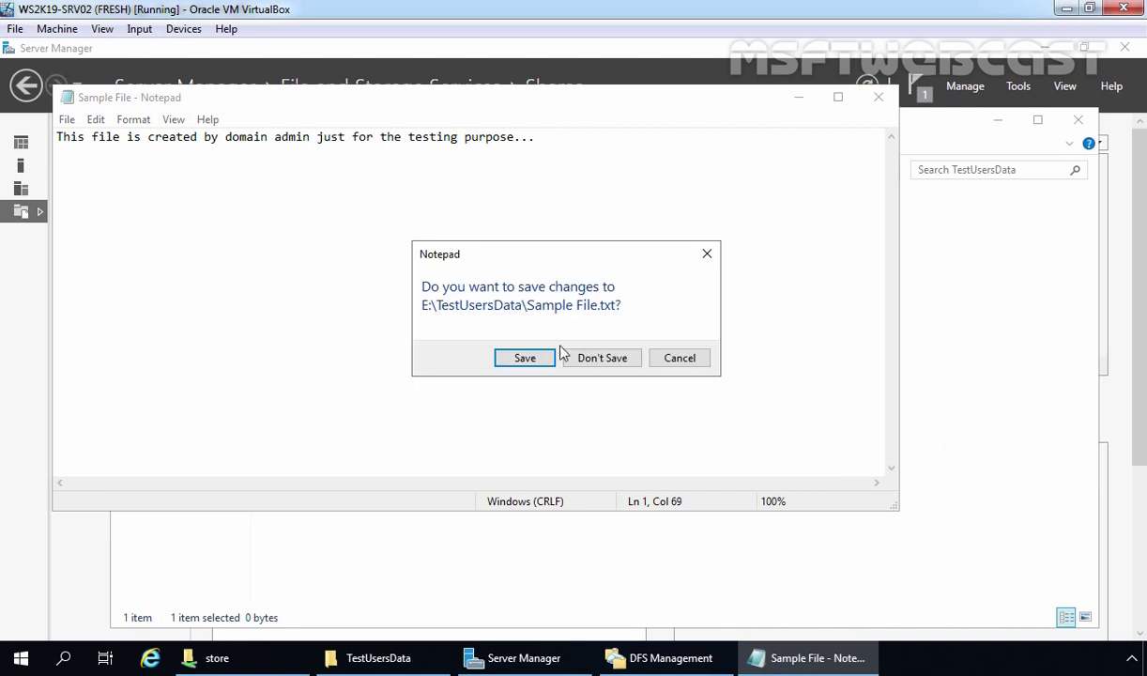
pyautogui.click(537, 356)
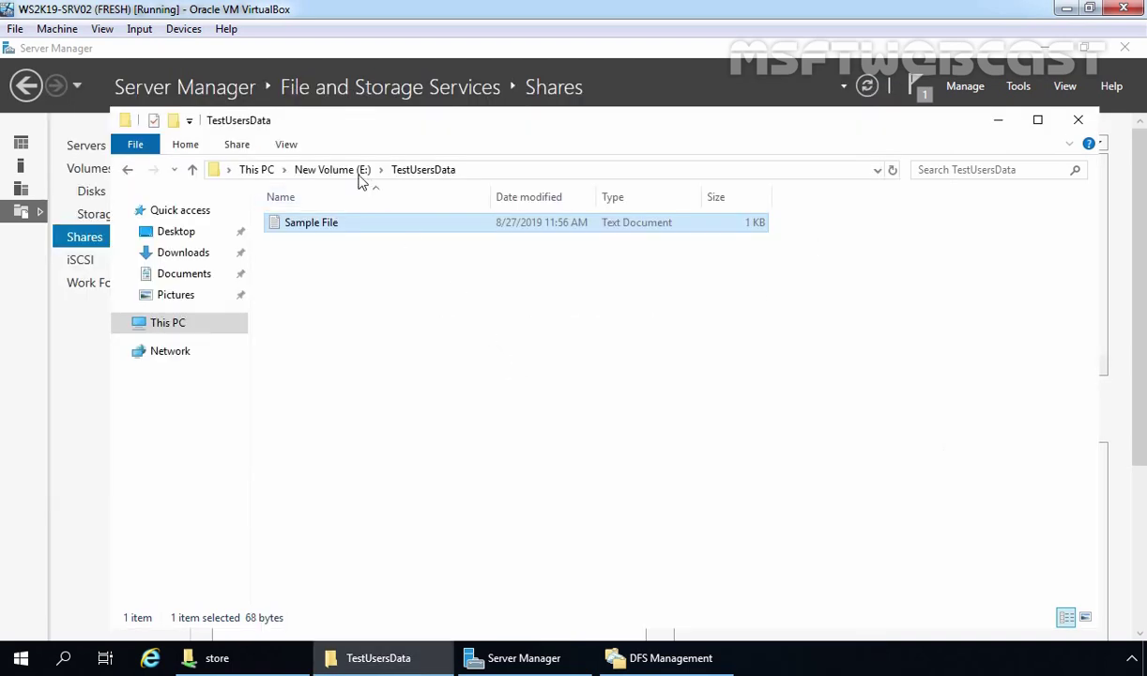
# Check Sample File in TestUsersData, return to the root of New Volume (E:) and minimize File Explorer
pyautogui.click(359, 172)
pyautogui.doubleClick(327, 223)
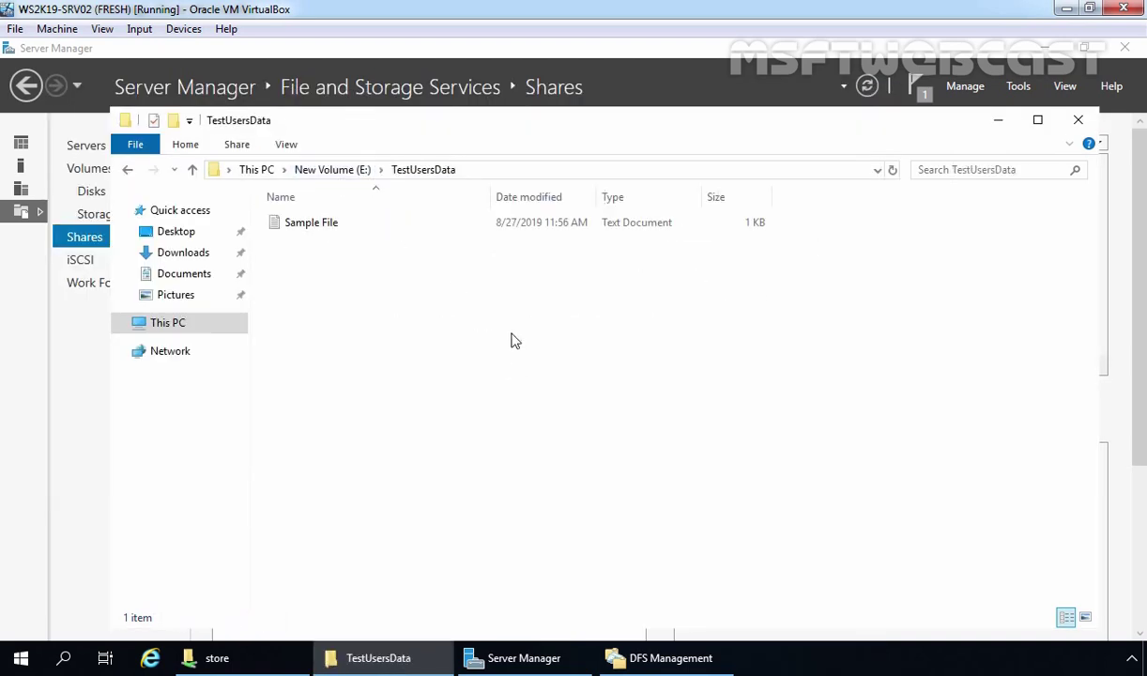
pyautogui.moveTo(511, 341); pyautogui.dragTo(315, 230)
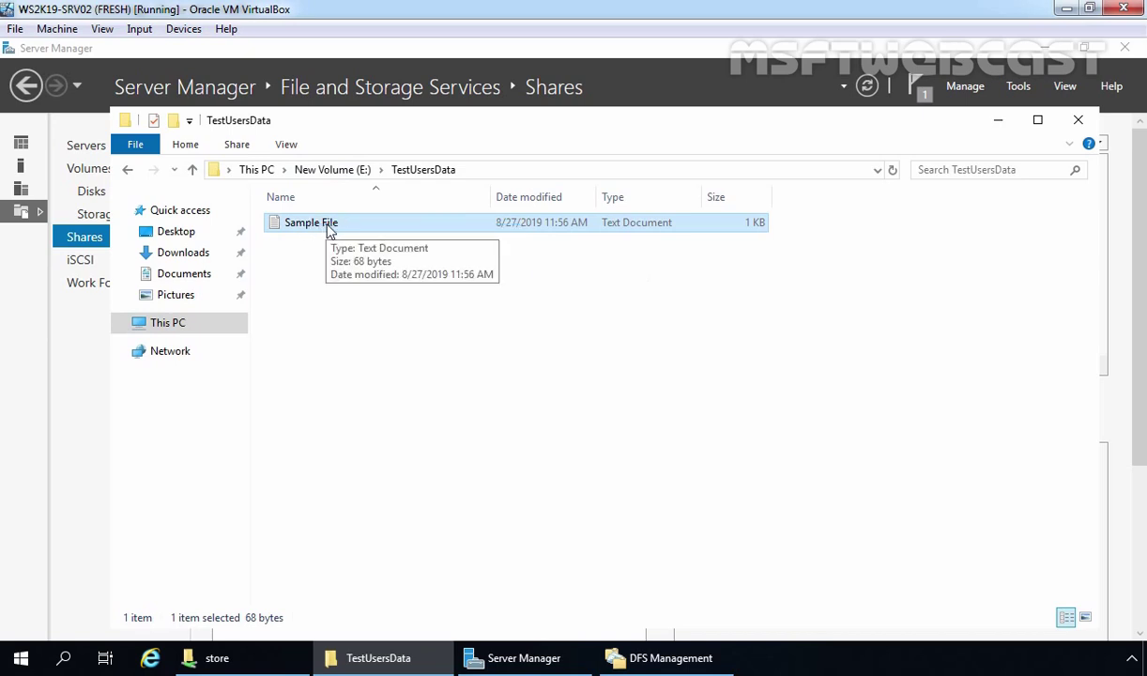
pyautogui.click(332, 170)
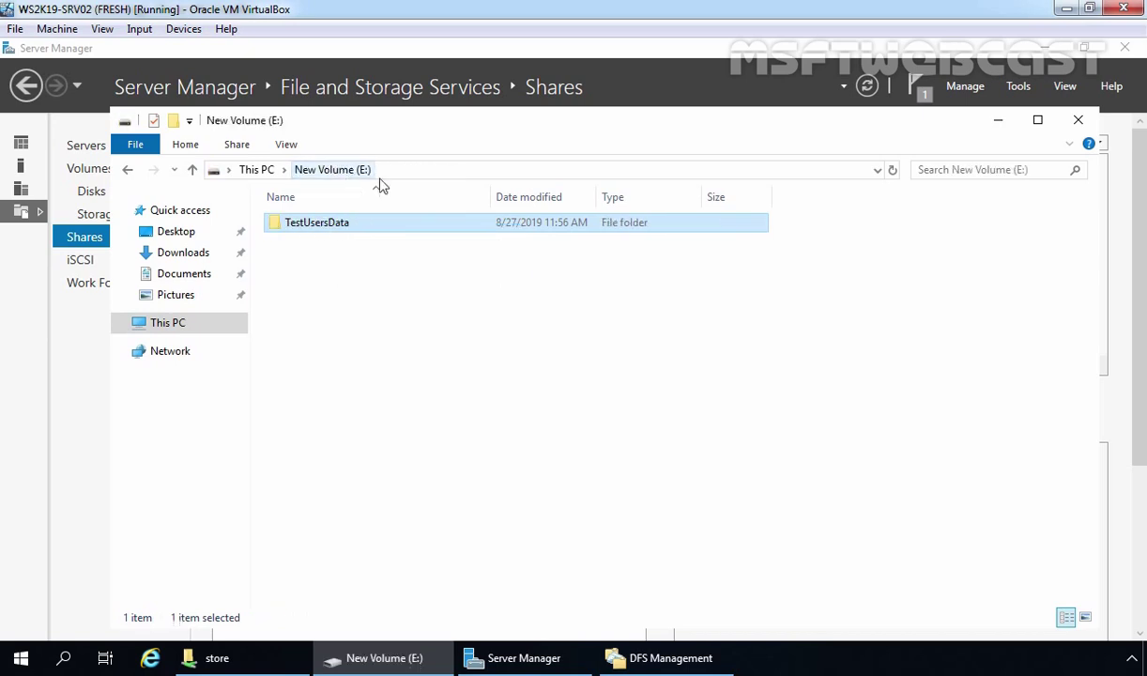
pyautogui.click(997, 122)
# Switch to DFS Management and start a new folder named TestData in the \\mylab.local\store namespace
pyautogui.click(685, 662)
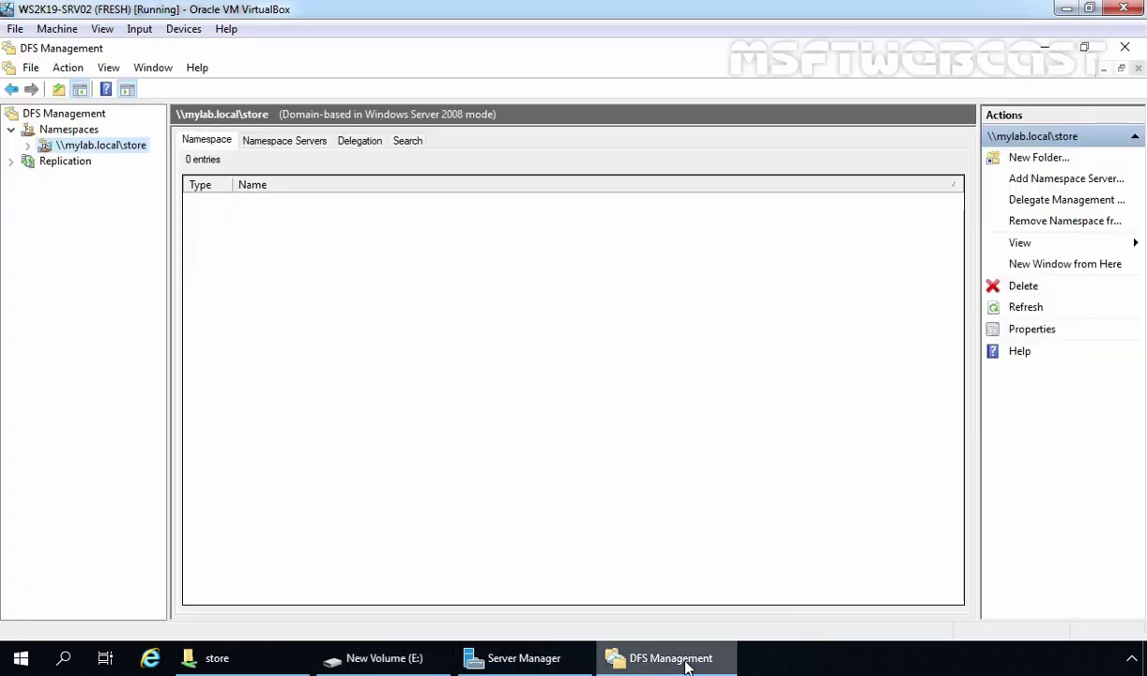
pyautogui.rightClick(94, 153)
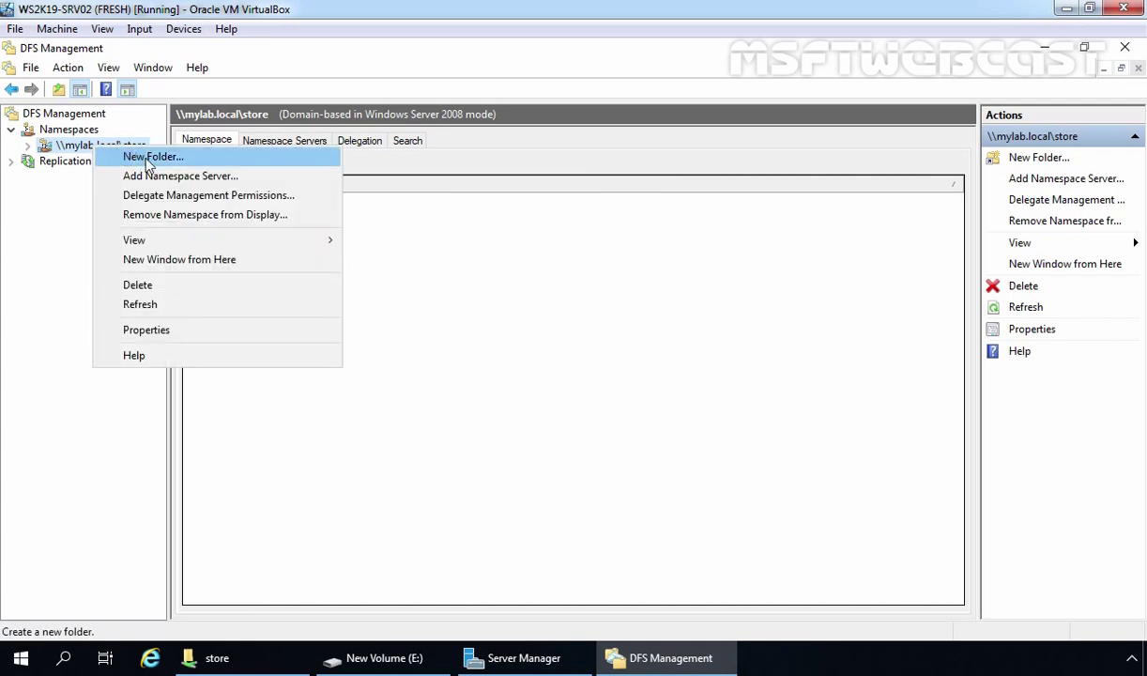
pyautogui.click(147, 159)
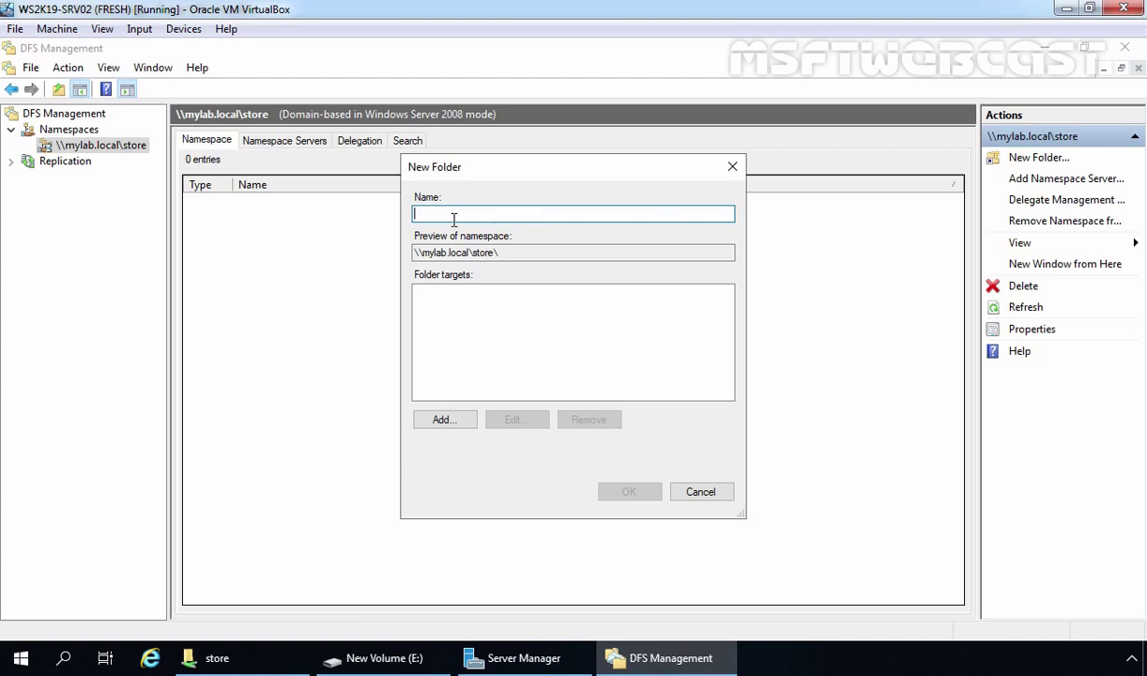
pyautogui.write('TestData')
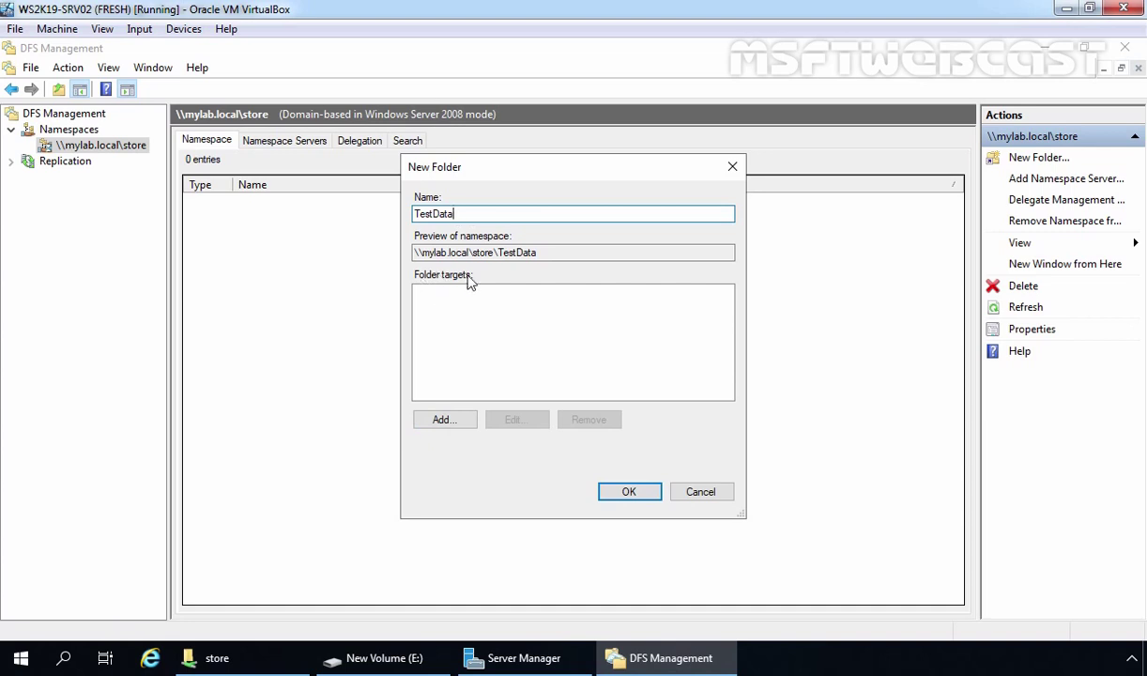
# Add the TestUsersData share on WS2K19-SRV02 as the folder target of TestData
pyautogui.click(446, 422)
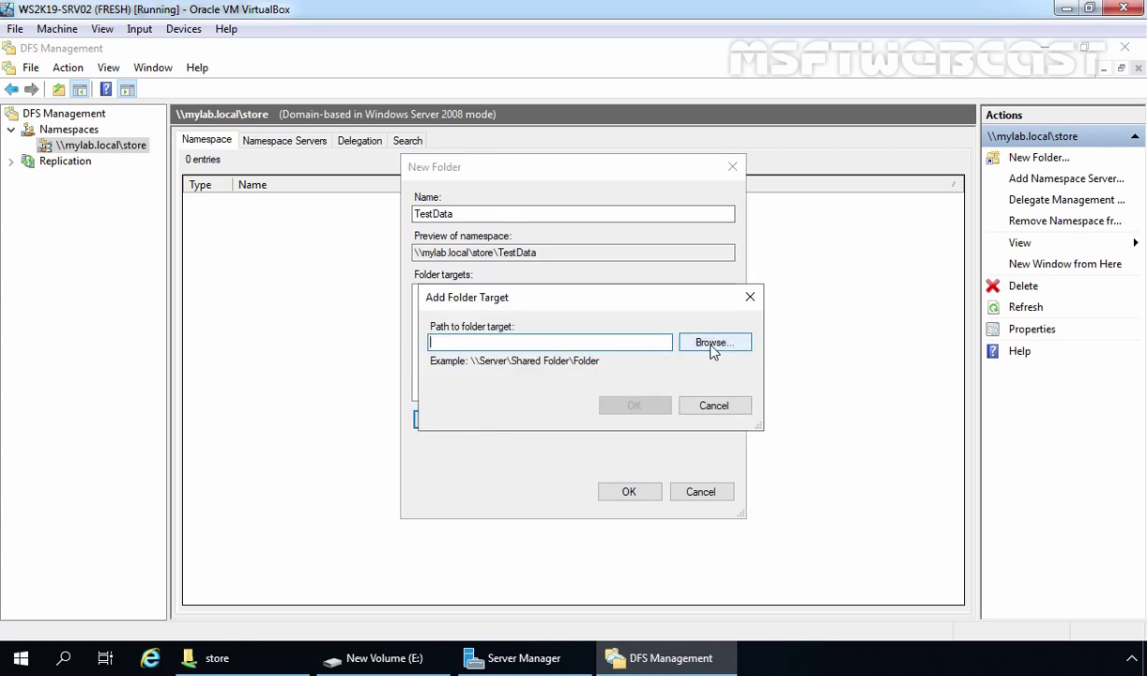
pyautogui.click(713, 344)
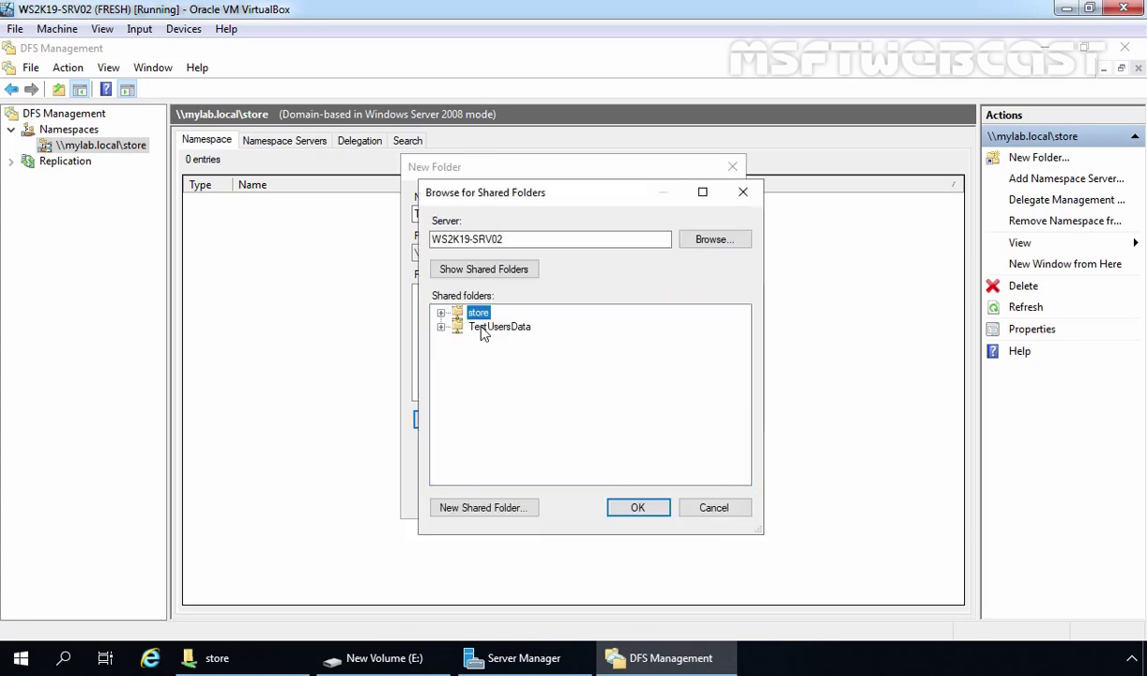
pyautogui.click(483, 330)
pyautogui.click(636, 511)
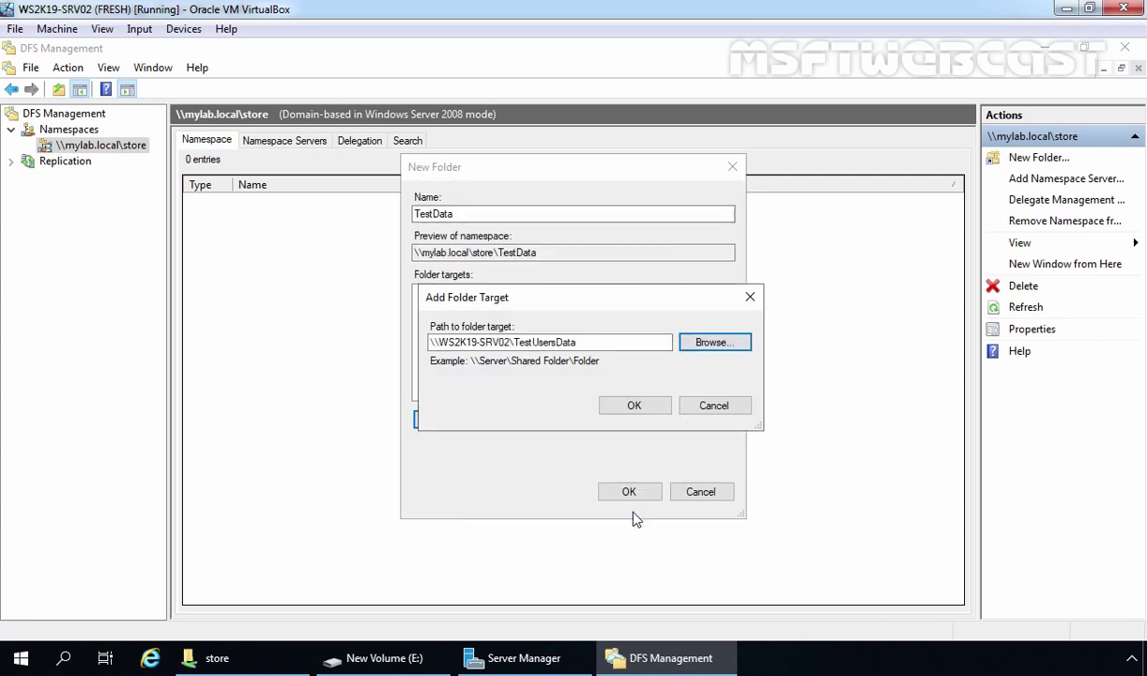
pyautogui.click(634, 407)
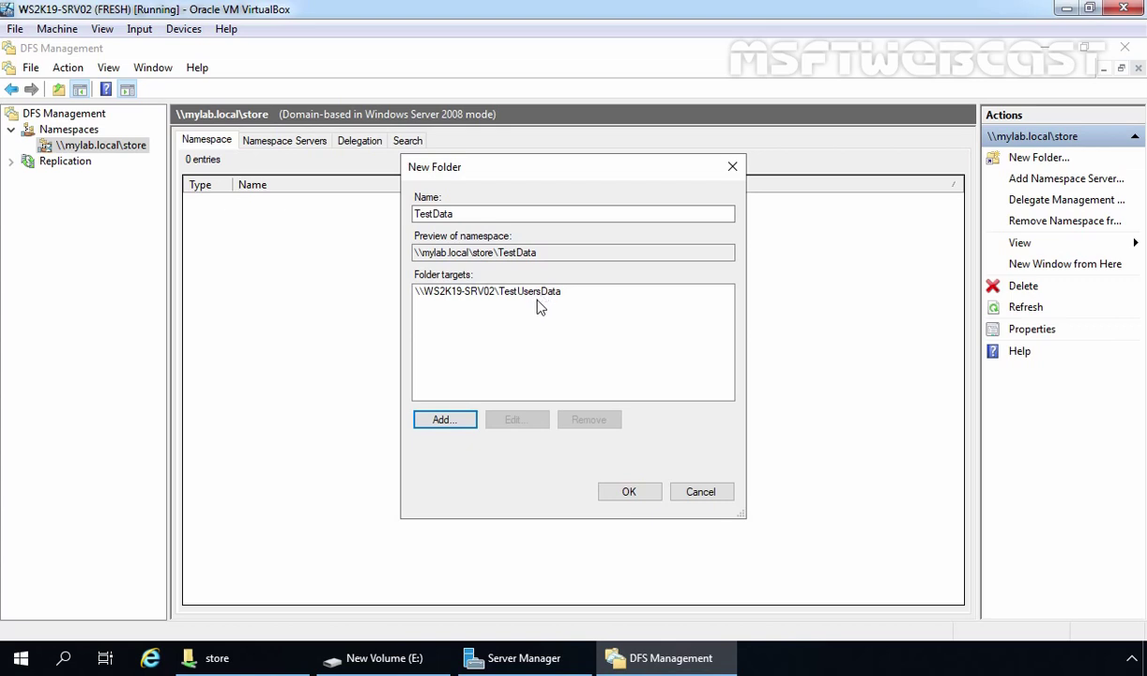
# Create the TestData folder with its single target and display its folder targets under \\mylab.local\store
pyautogui.click(442, 420)
pyautogui.click(702, 405)
pyautogui.click(629, 490)
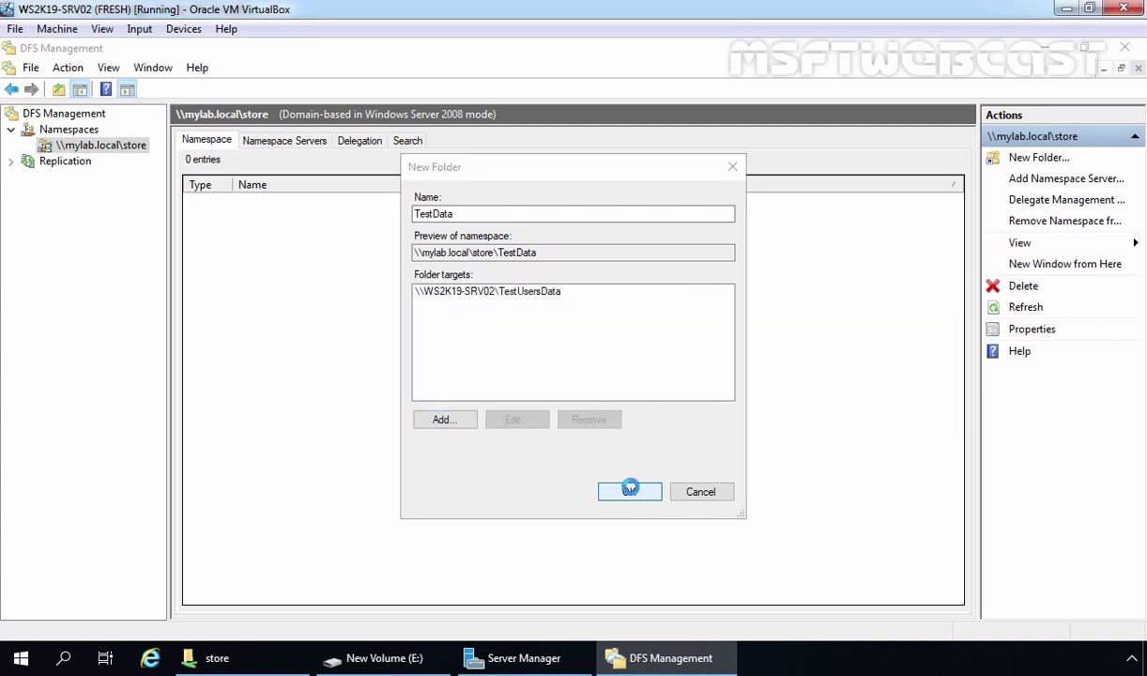
pyautogui.doubleClick(84, 150)
pyautogui.click(92, 162)
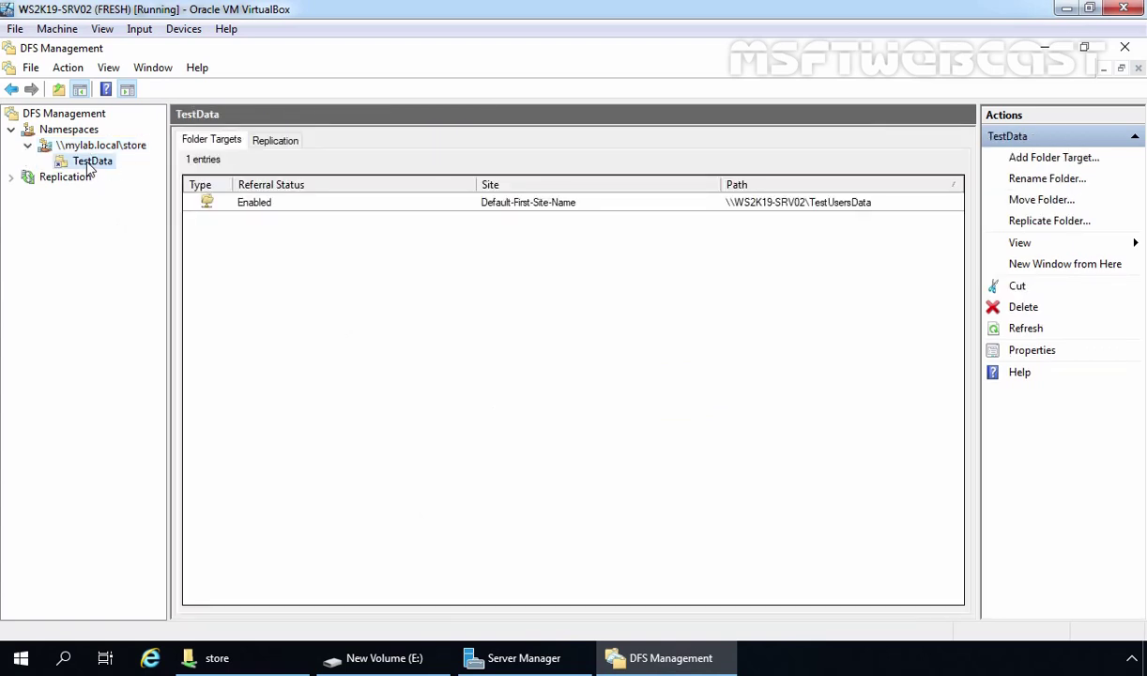
# In File Explorer, open TestData in the \\mylab.local\store namespace, view Sample File's contents, close it and minimize the window
pyautogui.moveTo(242, 662)
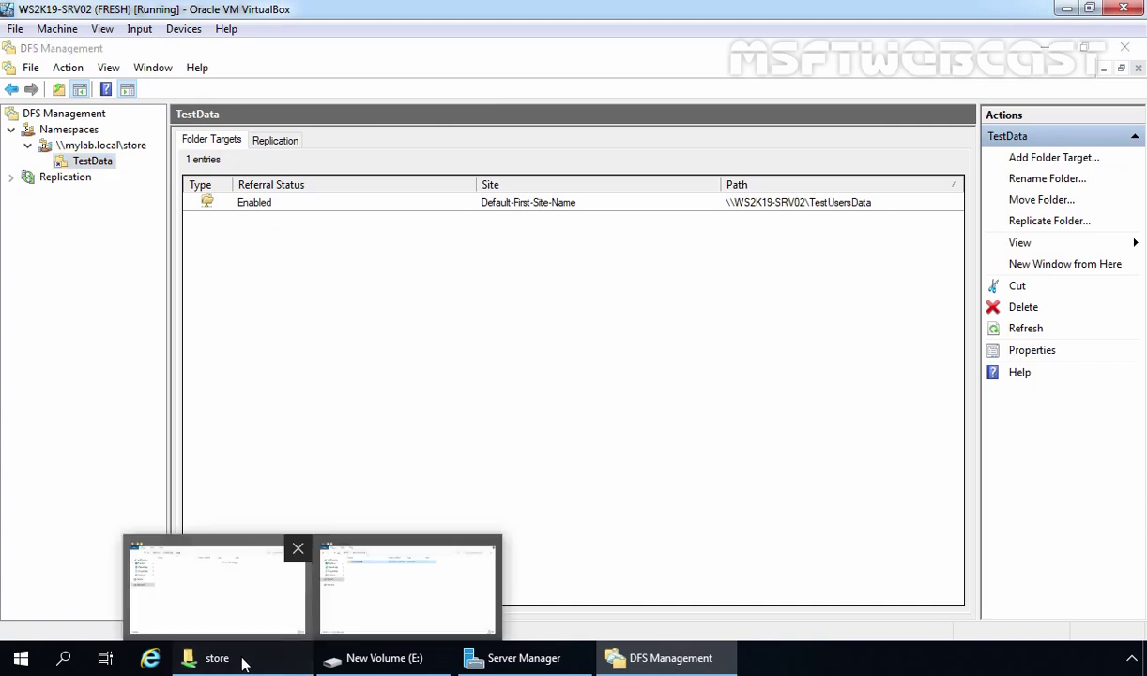
pyautogui.click(233, 592)
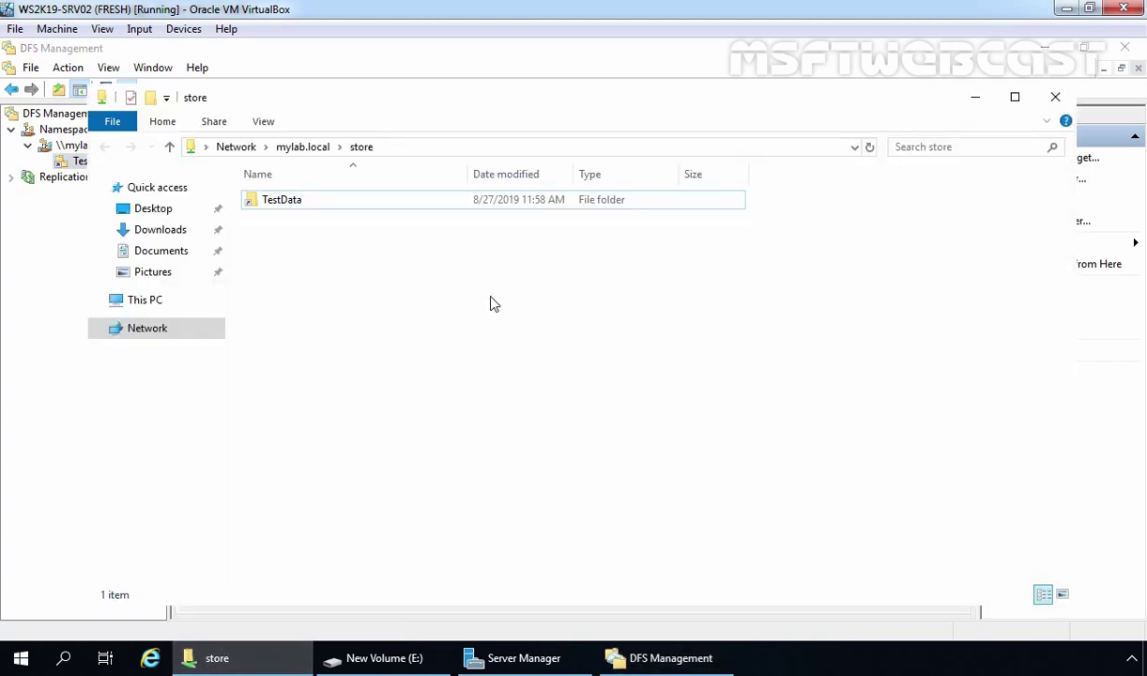
pyautogui.click(285, 208)
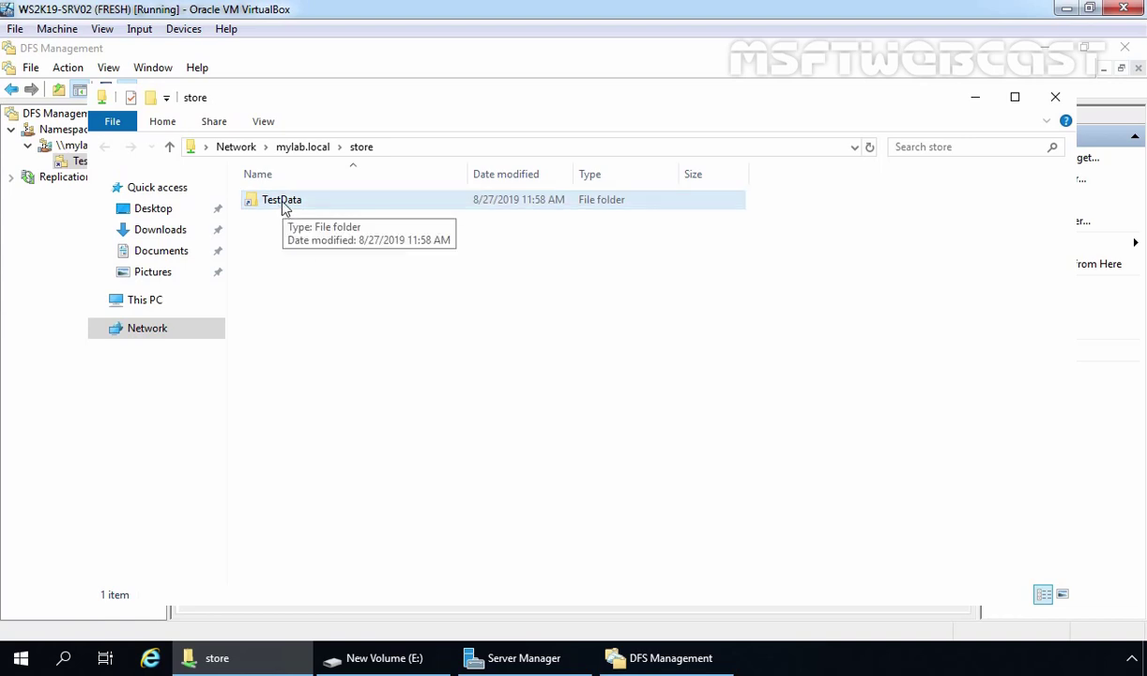
pyautogui.doubleClick(283, 204)
pyautogui.moveTo(481, 344); pyautogui.dragTo(280, 191)
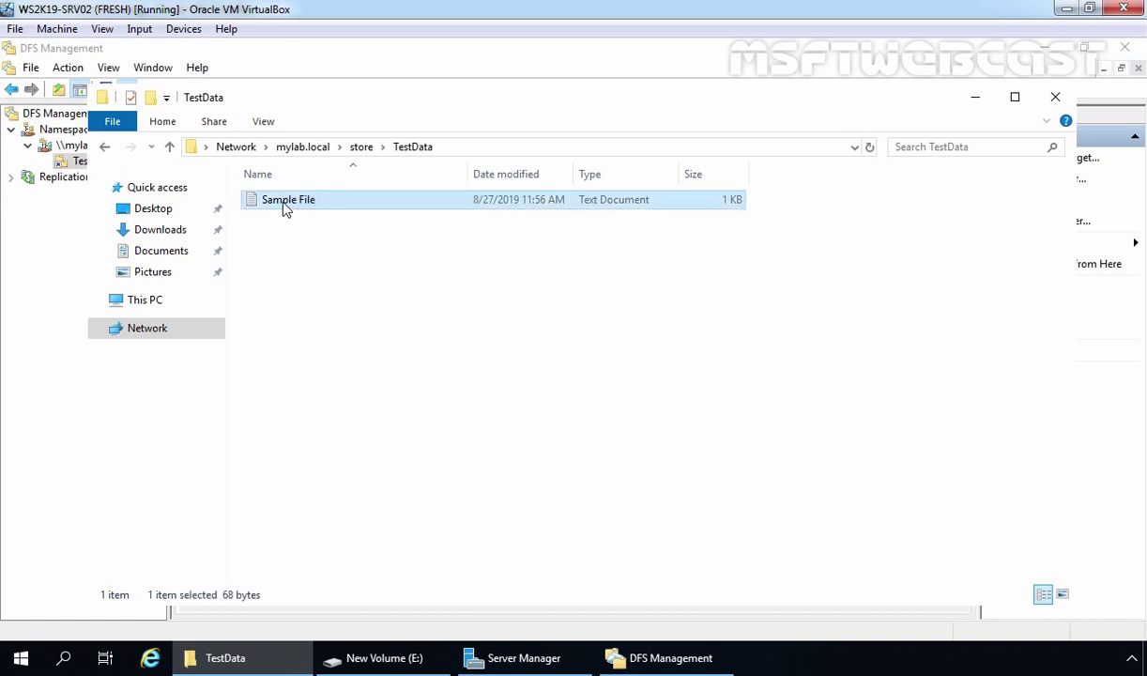
pyautogui.doubleClick(284, 205)
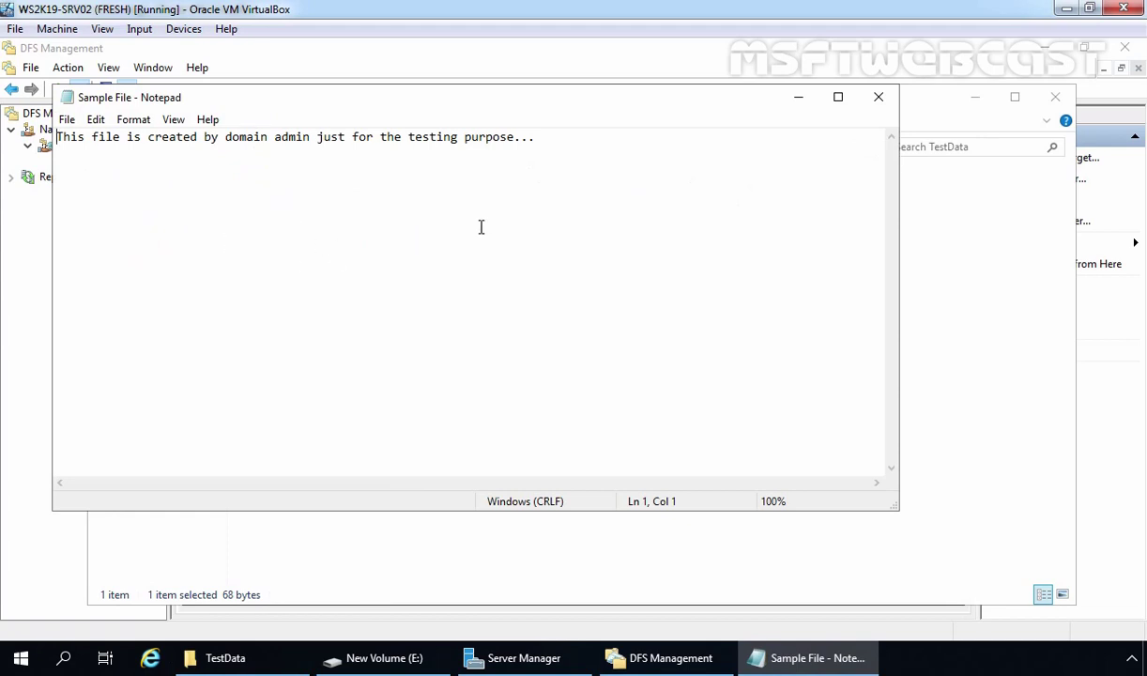
pyautogui.click(871, 105)
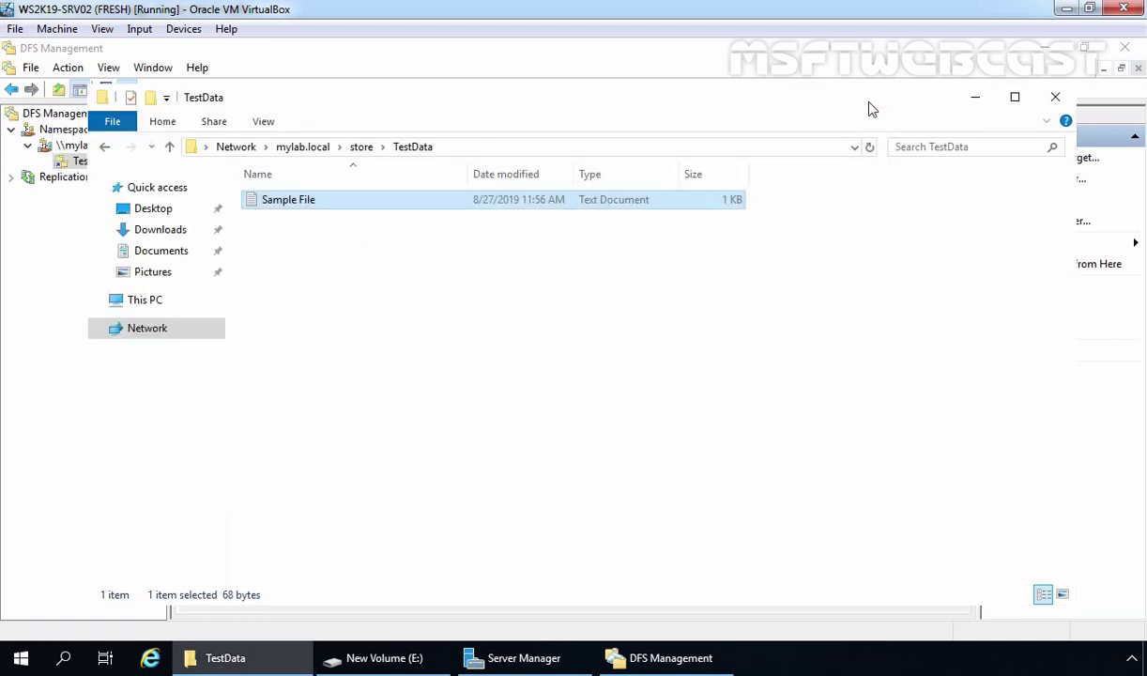
pyautogui.click(977, 101)
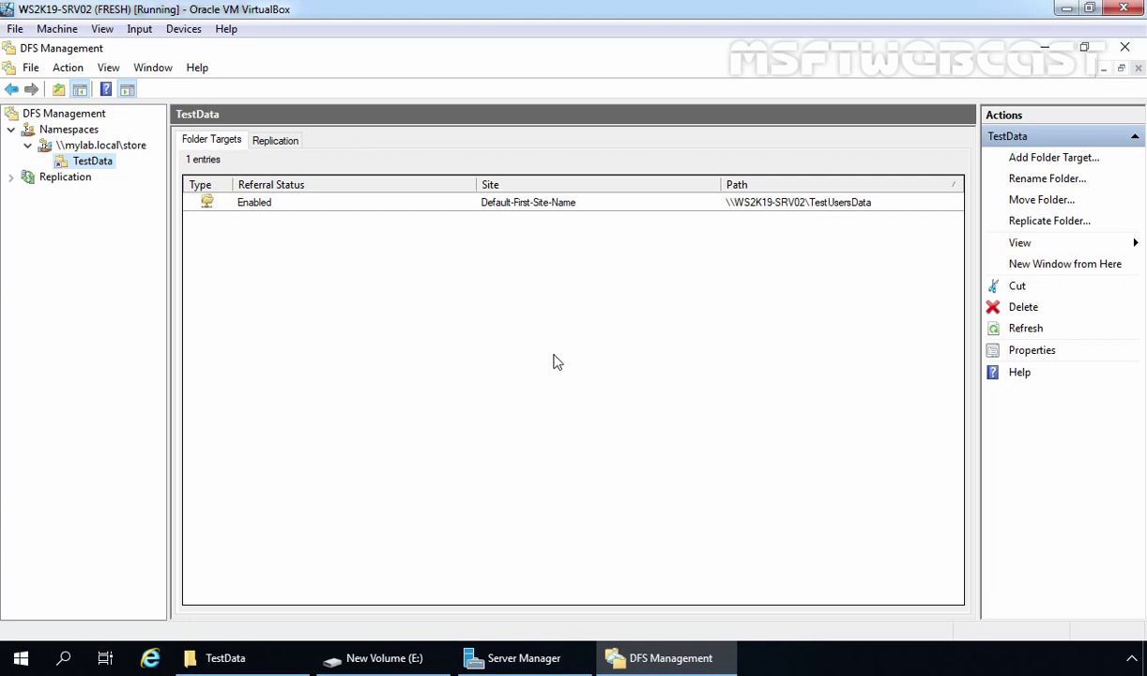
# Start another new folder named TestShare1 in the \\mylab.local\store namespace
pyautogui.click(96, 148)
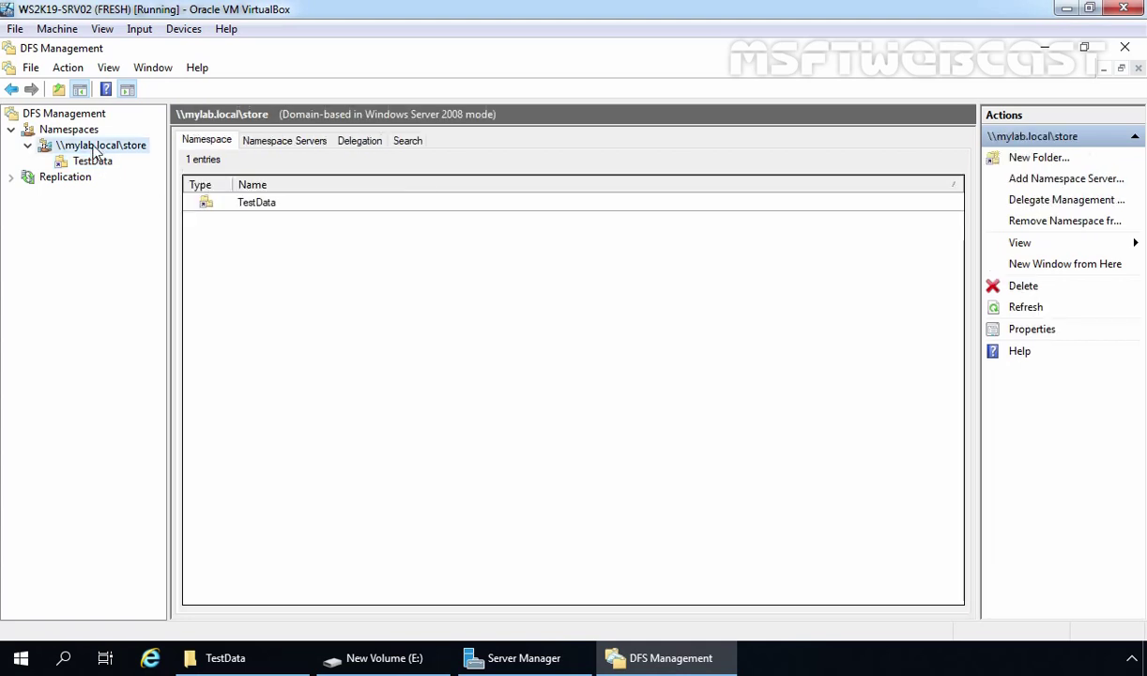
pyautogui.rightClick(97, 150)
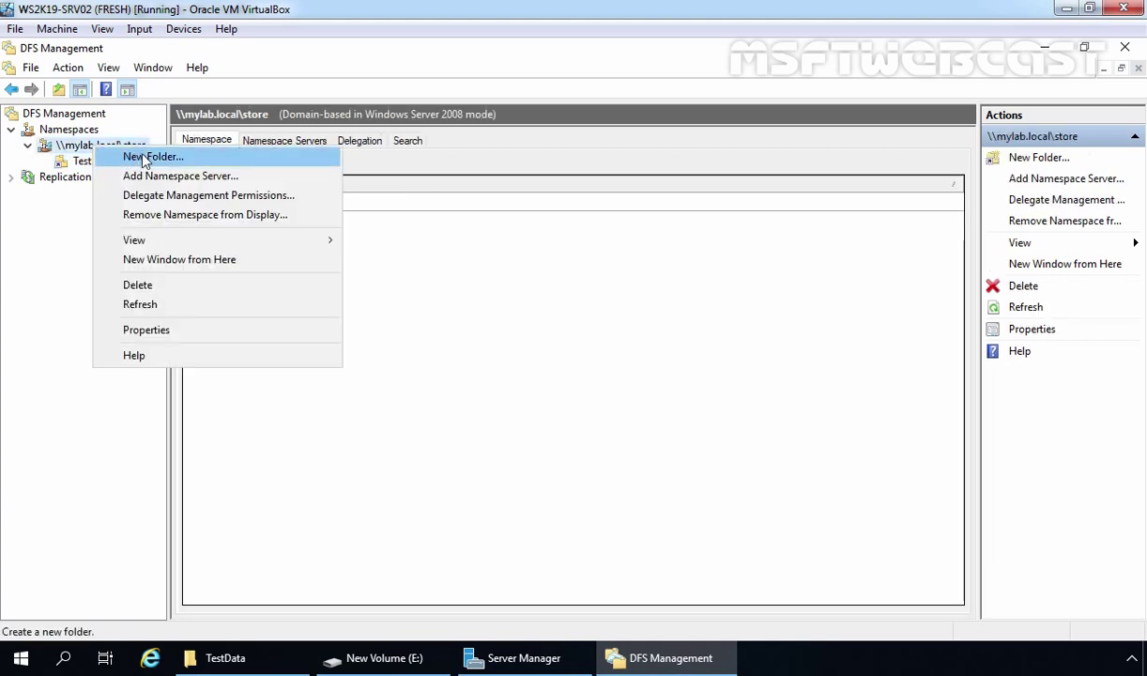
pyautogui.click(143, 156)
pyautogui.write('TestShare1')
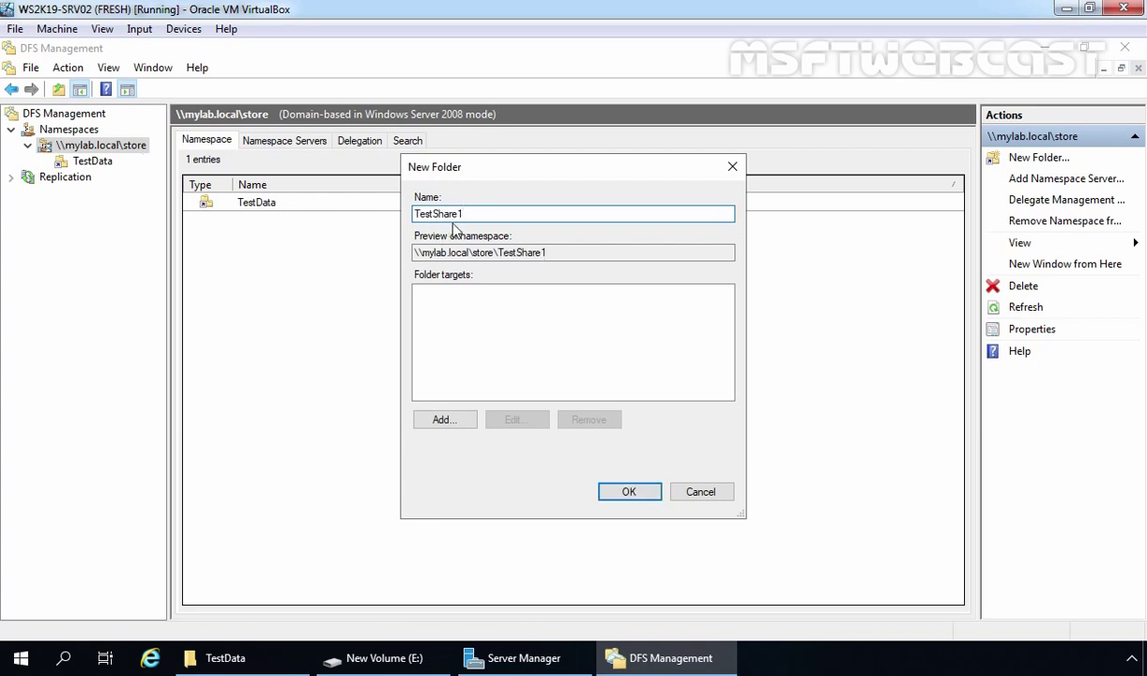
# For the TestShare1 folder target, begin creating a new shared folder on WS2K19-SRV02 with the share name Share1
pyautogui.click(446, 421)
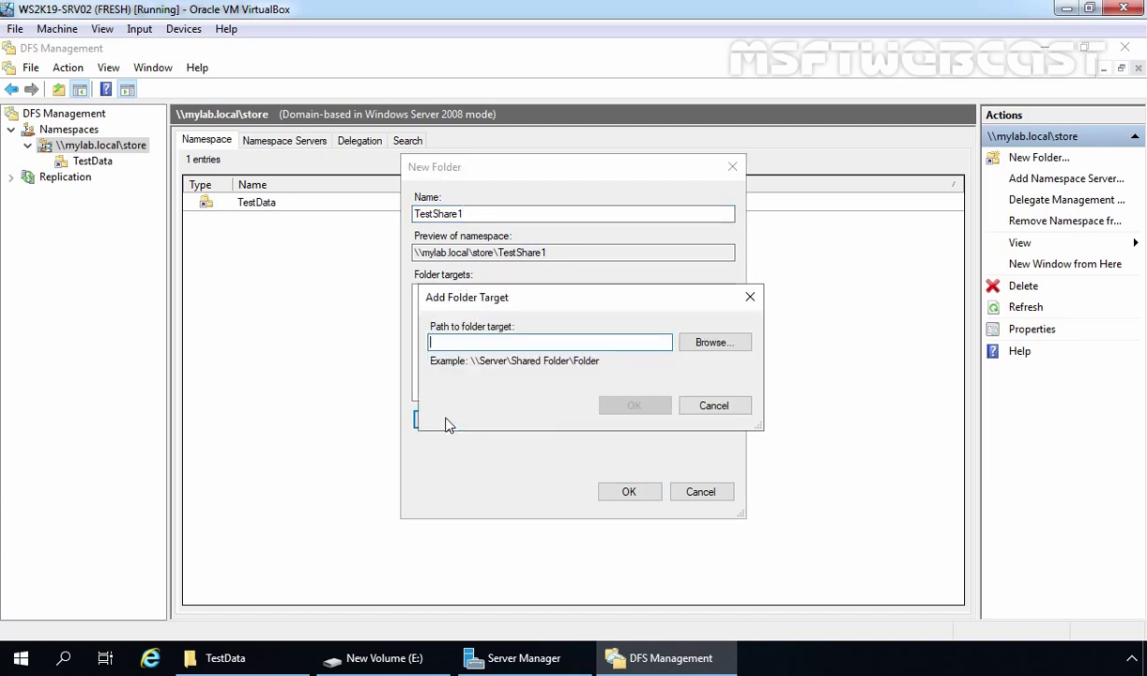
pyautogui.click(705, 340)
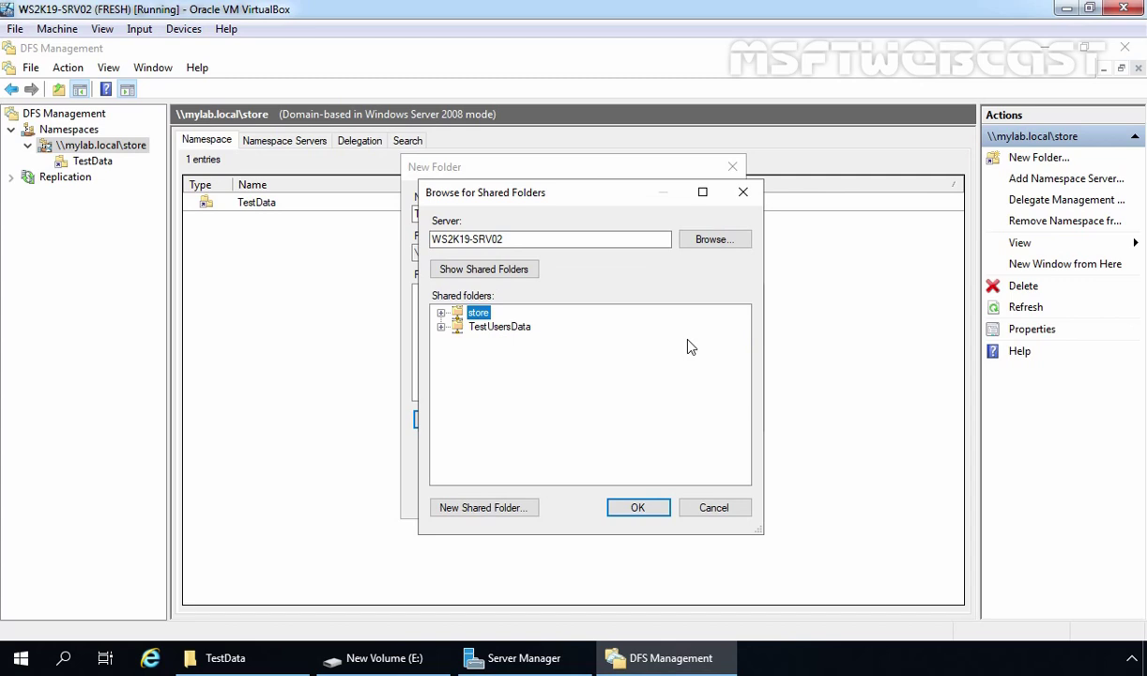
pyautogui.click(483, 509)
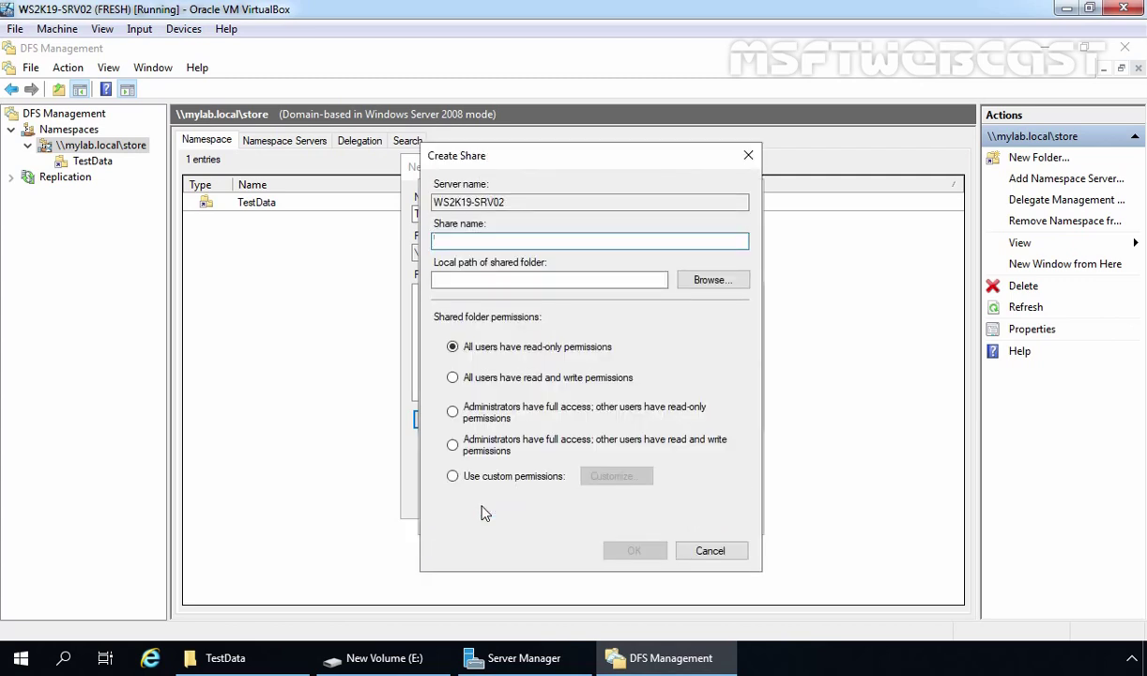
pyautogui.write('Share1')
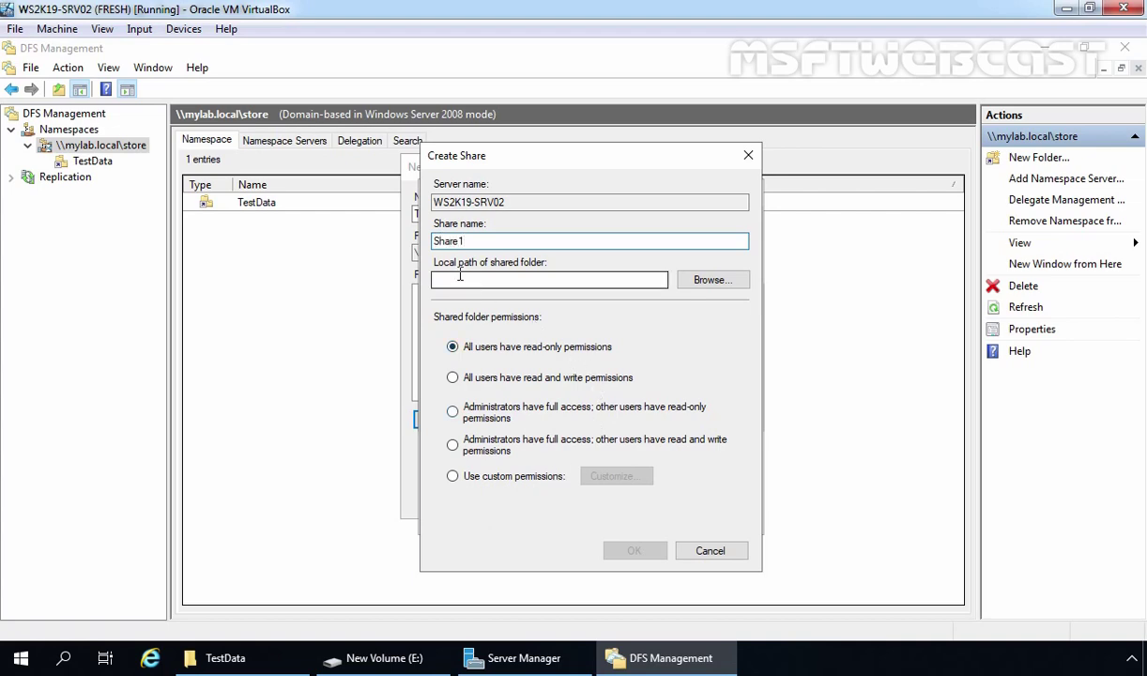
# Make a new folder named Share1 on the e$ drive and use it as the share's local path
pyautogui.click(727, 281)
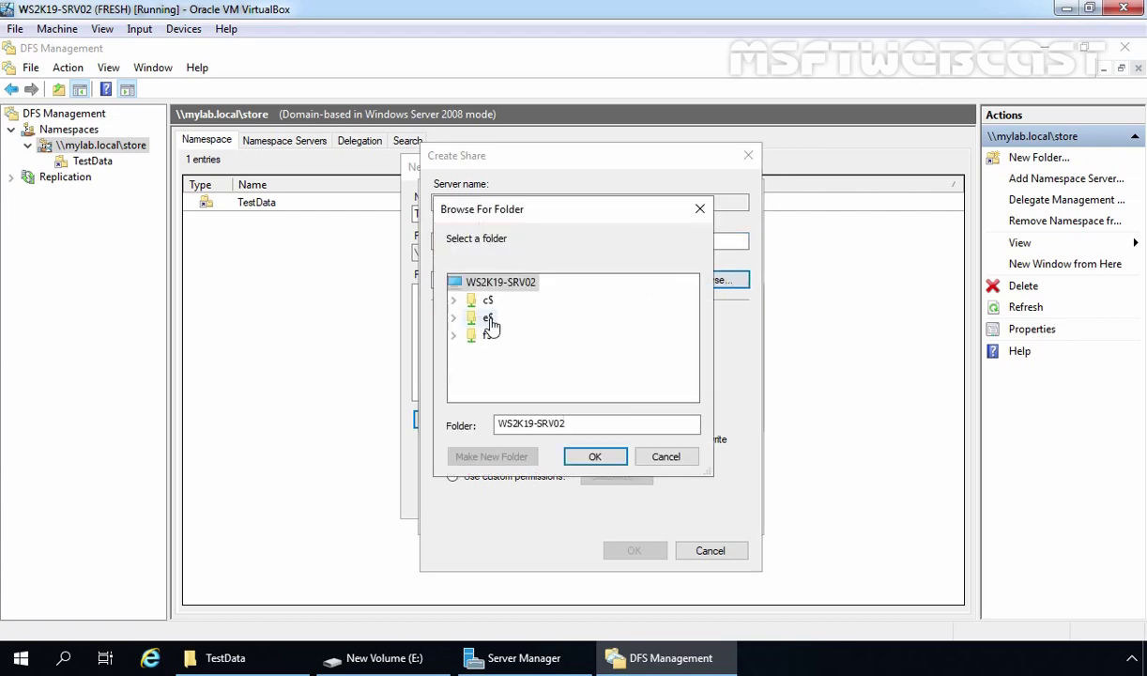
pyautogui.click(488, 320)
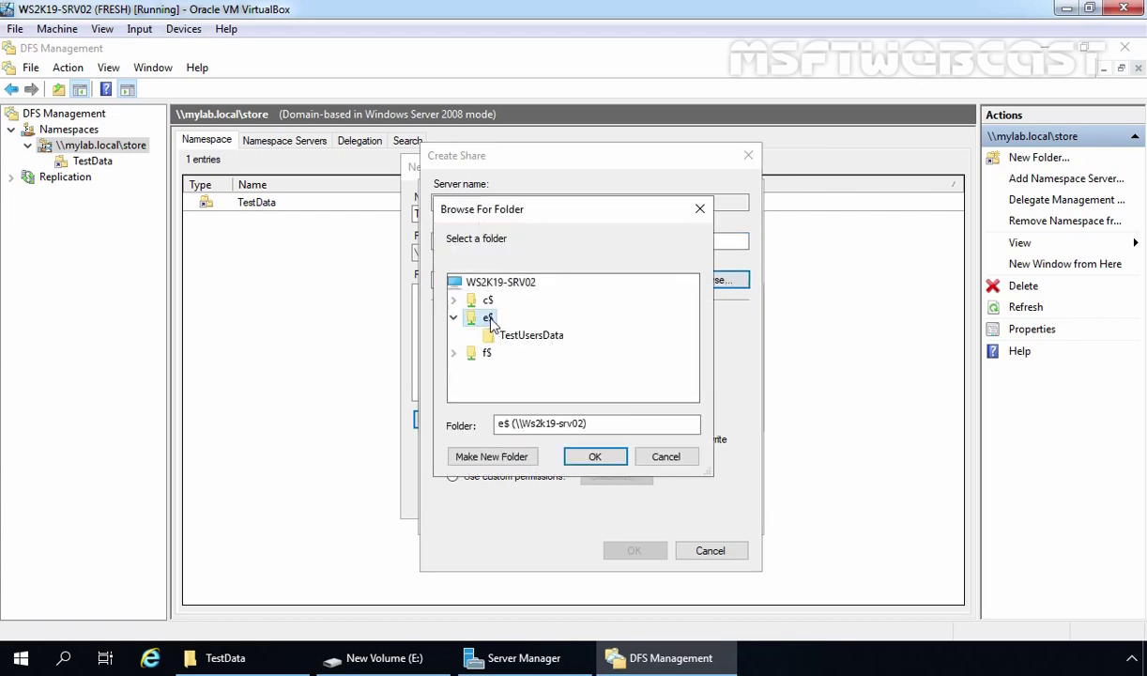
pyautogui.click(490, 457)
pyautogui.write('Share1')
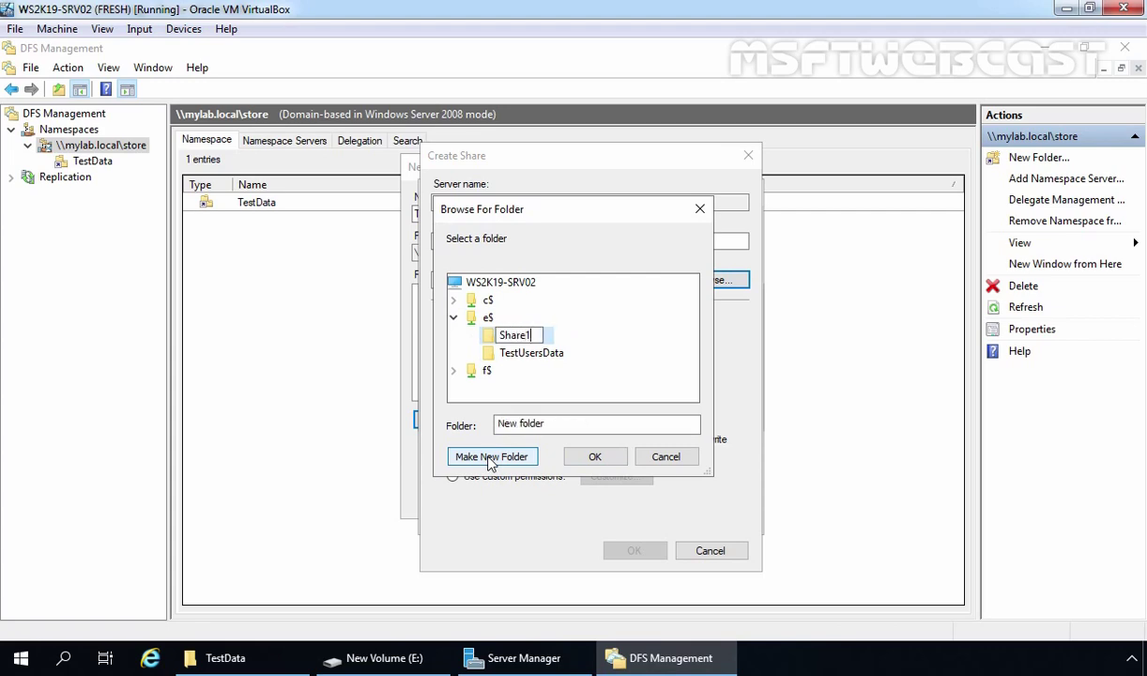
pyautogui.press('Return')
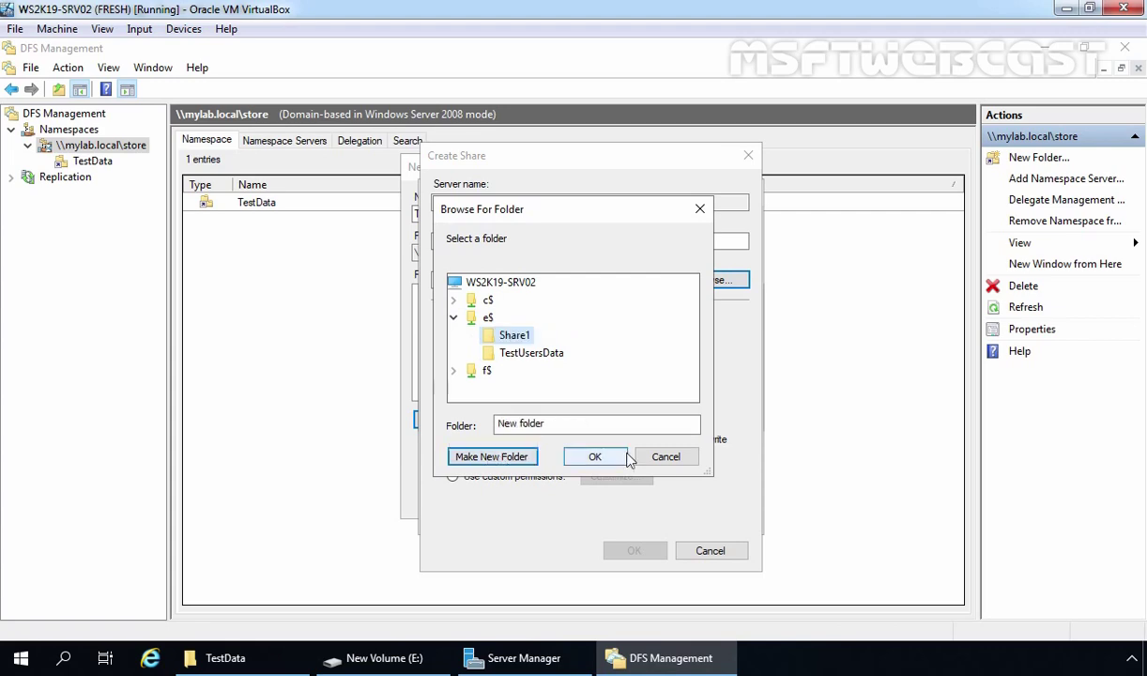
pyautogui.click(594, 457)
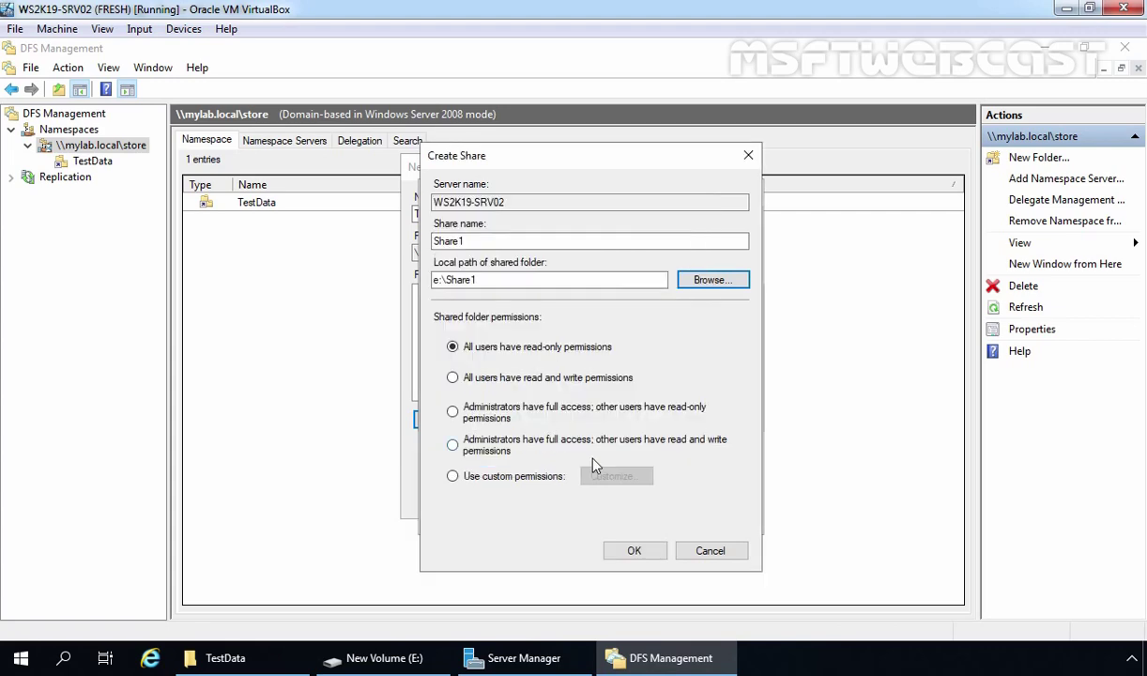
pyautogui.click(474, 242)
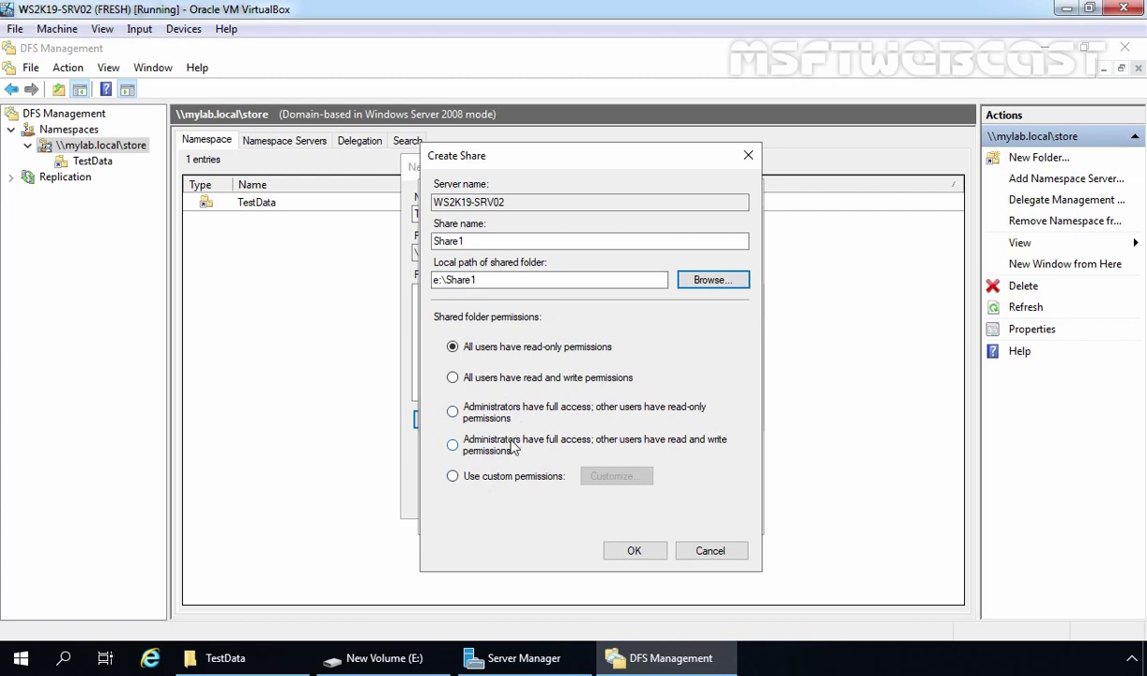
# Review the custom permissions for Share1, then create the share with administrators having full access and other users read and write permissions
pyautogui.click(454, 445)
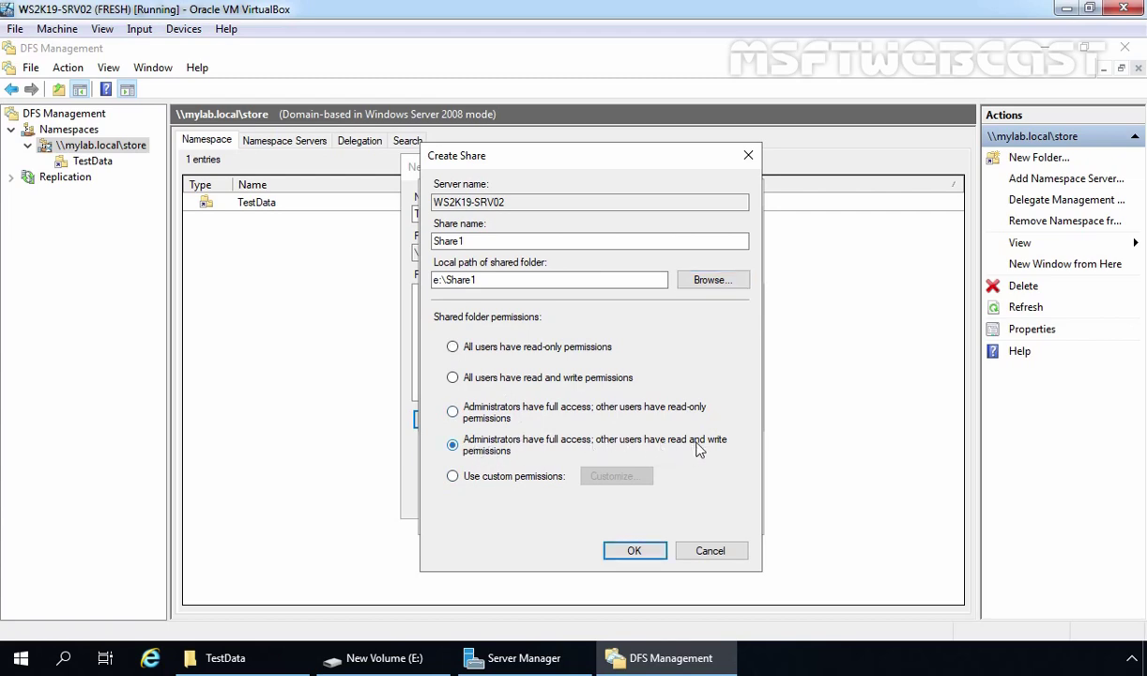
pyautogui.click(535, 479)
pyautogui.click(618, 476)
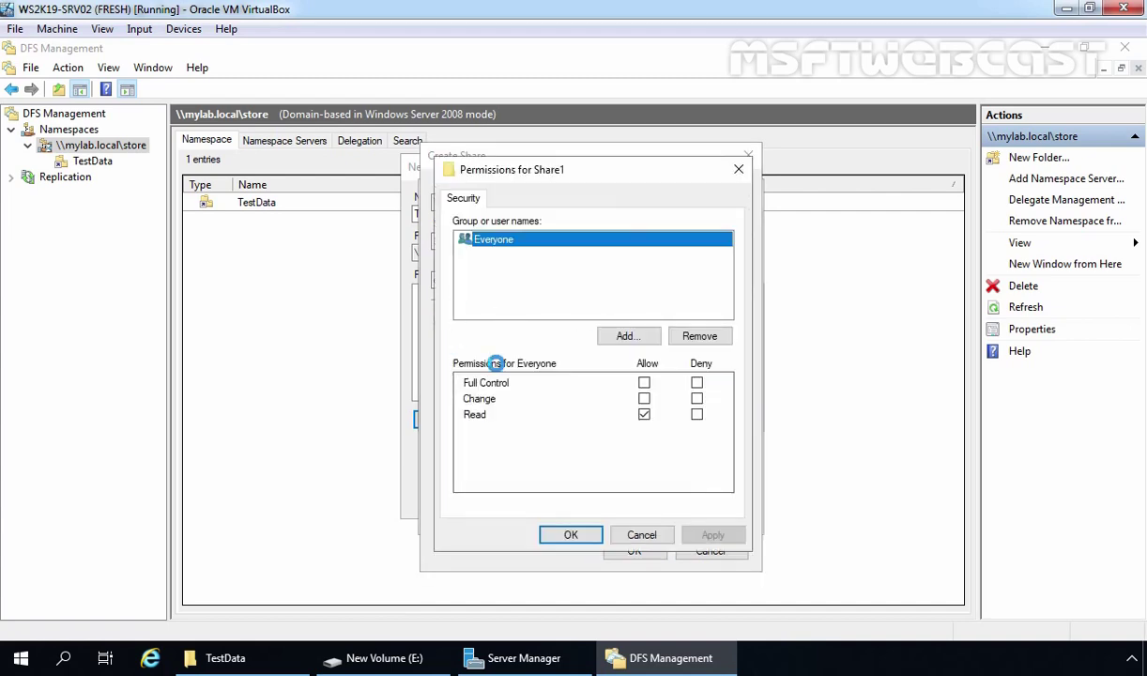
pyautogui.click(591, 533)
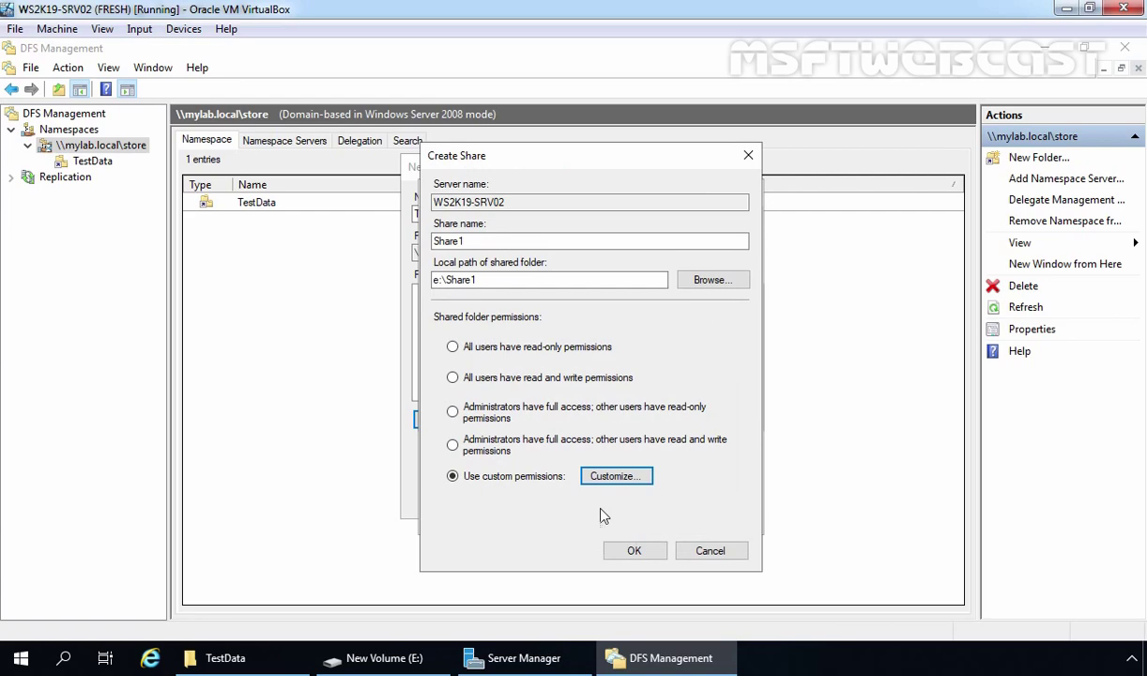
pyautogui.click(467, 444)
pyautogui.click(634, 547)
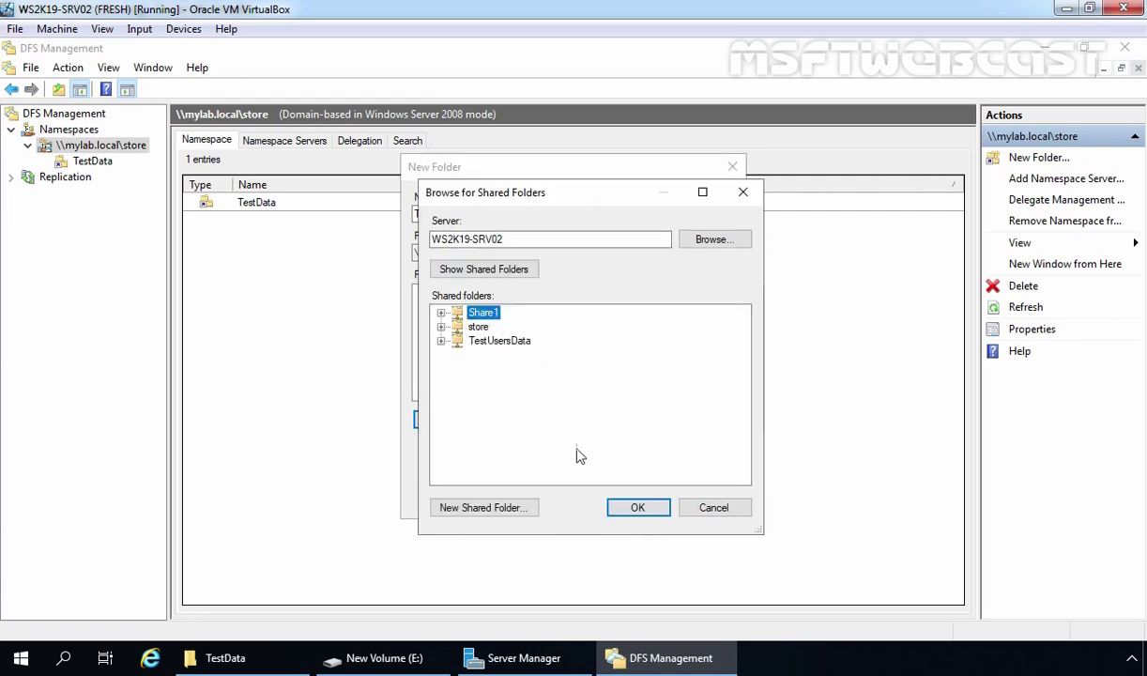
# Create the TestShare1 namespace folder with \\WS2K19-SRV02\Share1 as its target and display its folder targets
pyautogui.click(639, 507)
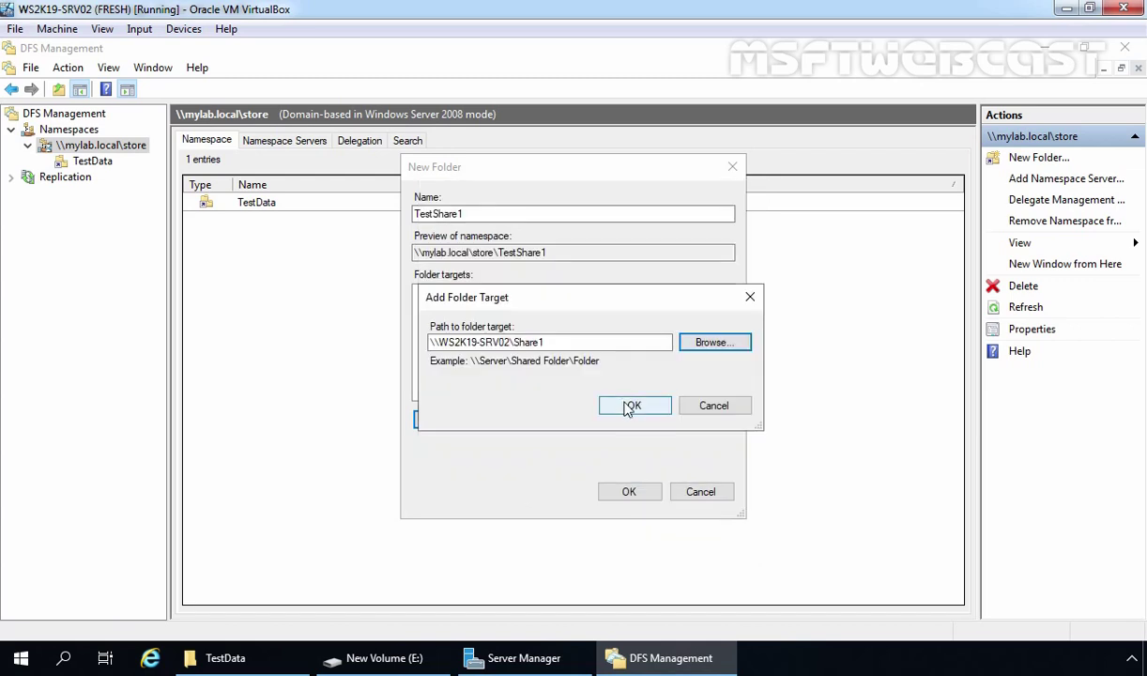
pyautogui.click(631, 407)
pyautogui.click(628, 494)
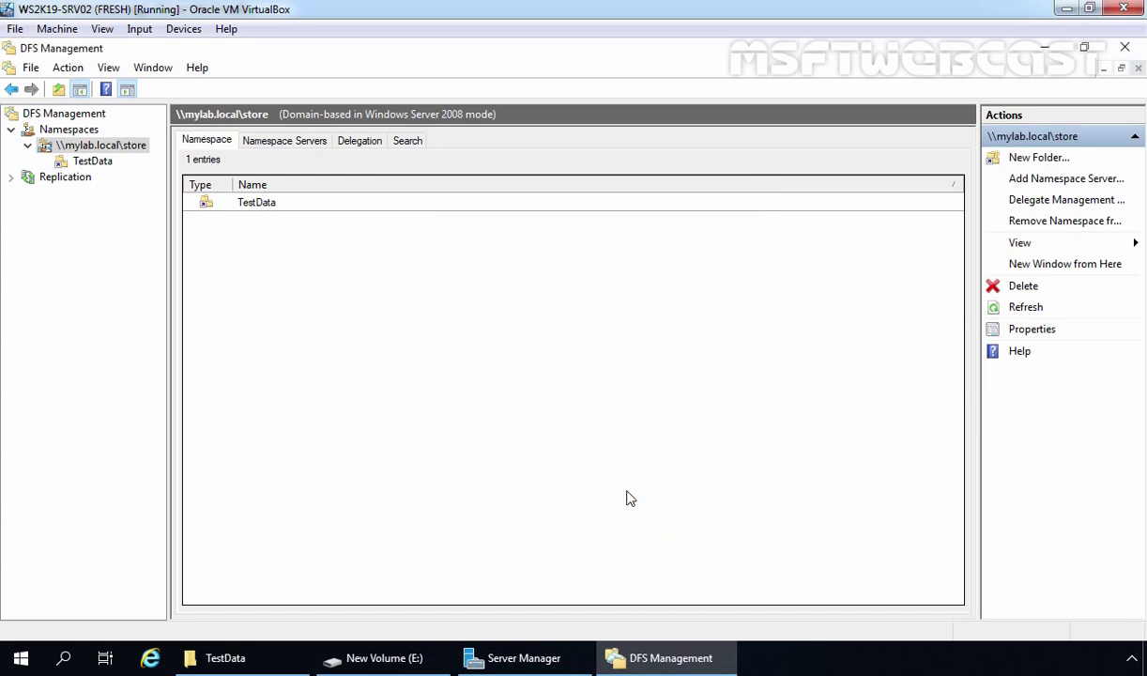
pyautogui.click(93, 178)
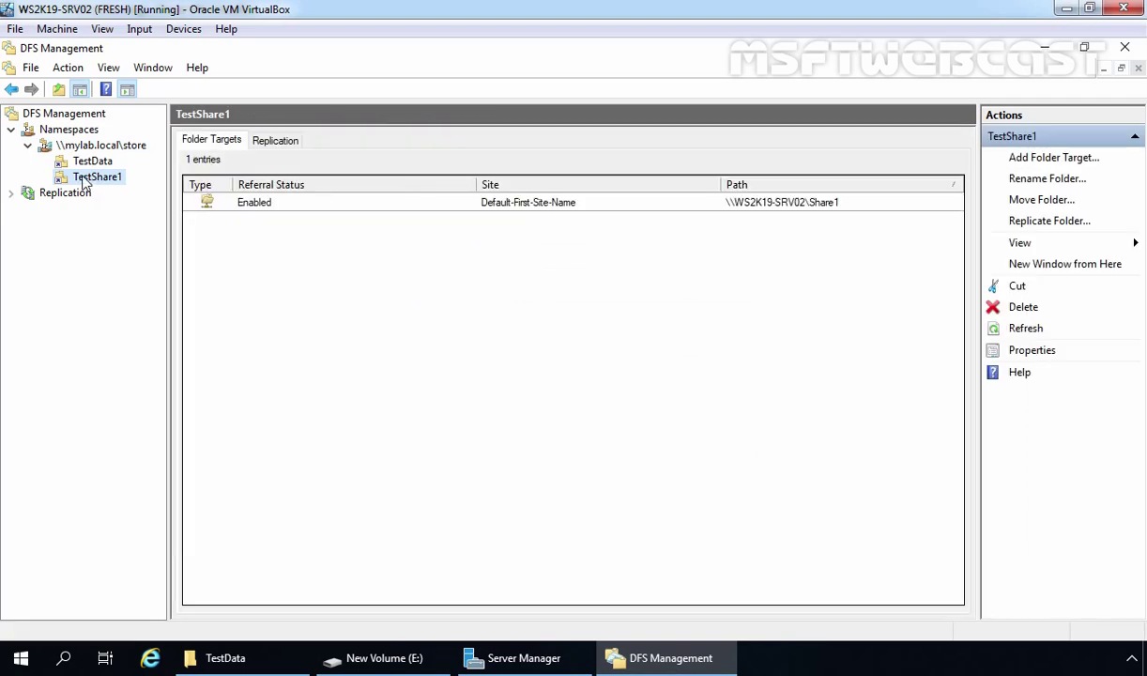
# Switch to File Explorer, return to the store namespace and open the TestShare1 folder
pyautogui.click(233, 657)
pyautogui.click(360, 148)
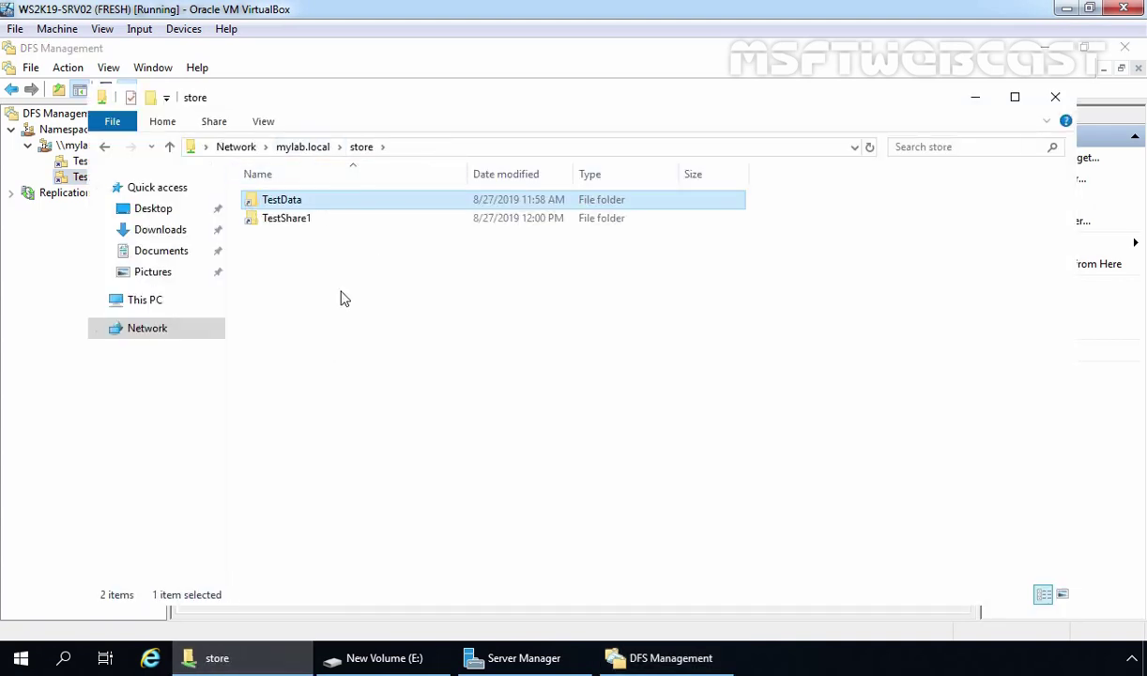
pyautogui.click(288, 223)
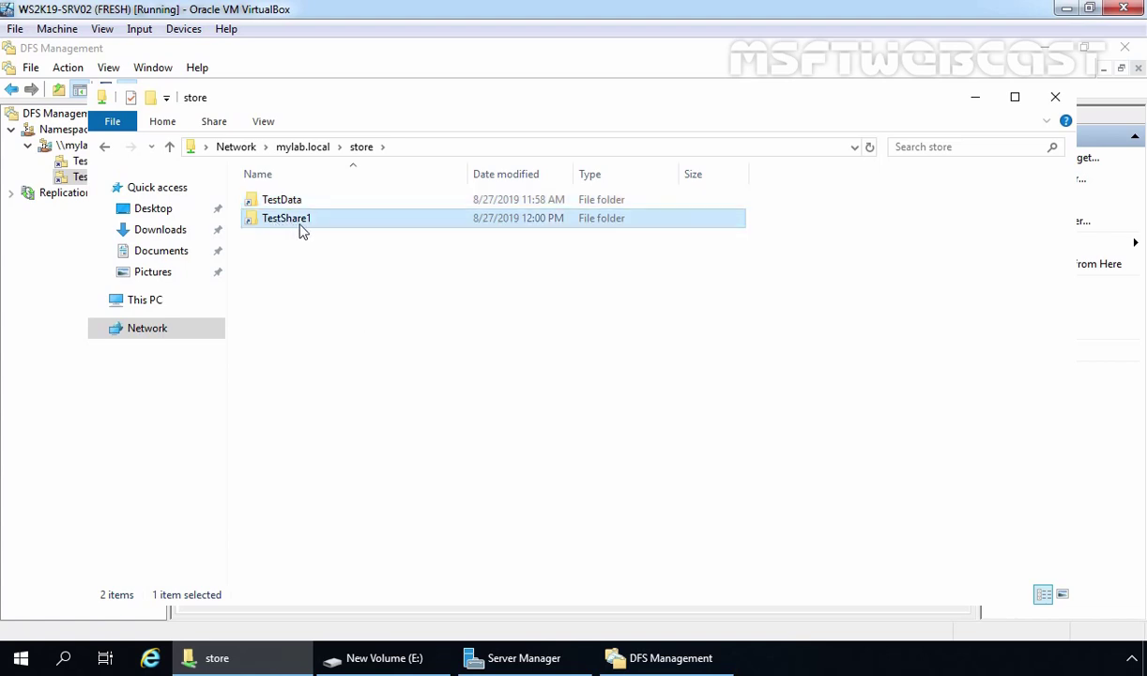
pyautogui.doubleClick(296, 223)
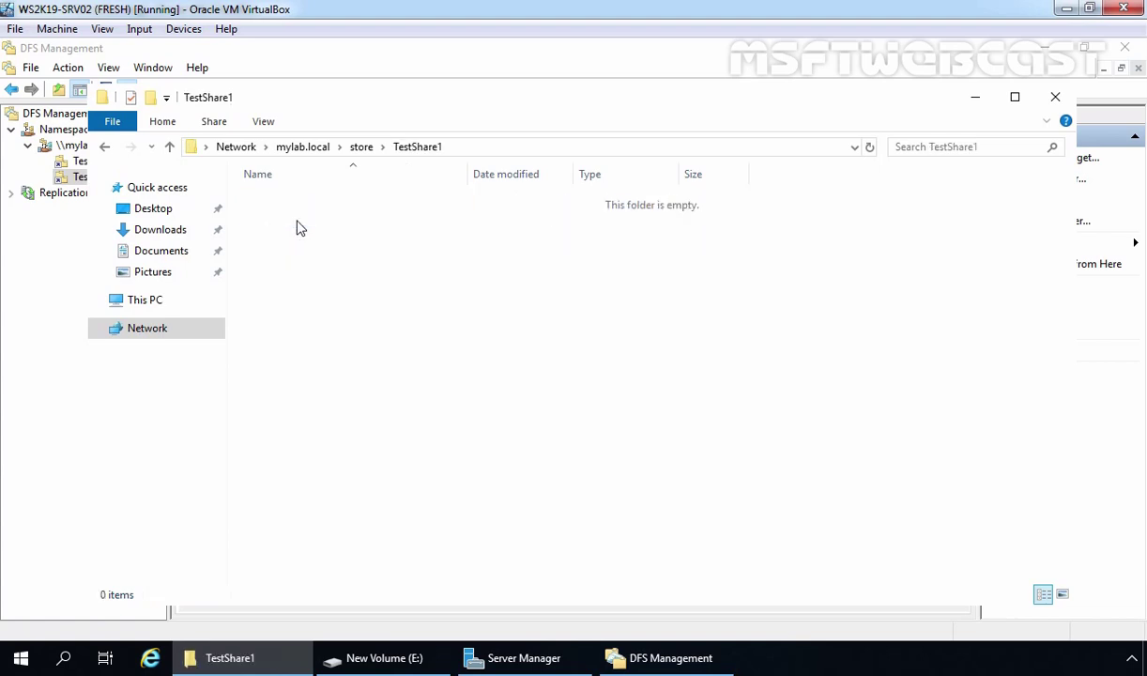
# Create a new folder named TestFolder inside TestShare1
pyautogui.rightClick(297, 223)
pyautogui.moveTo(357, 416)
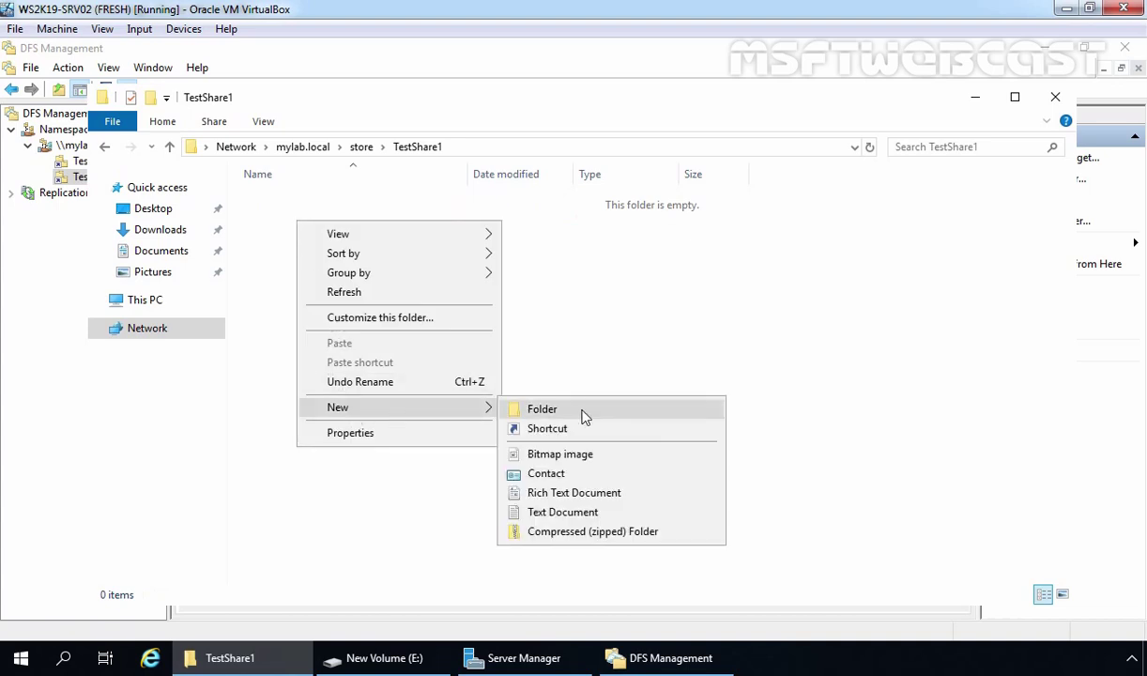
pyautogui.click(582, 411)
pyautogui.write('TestFolder')
pyautogui.press('Return')
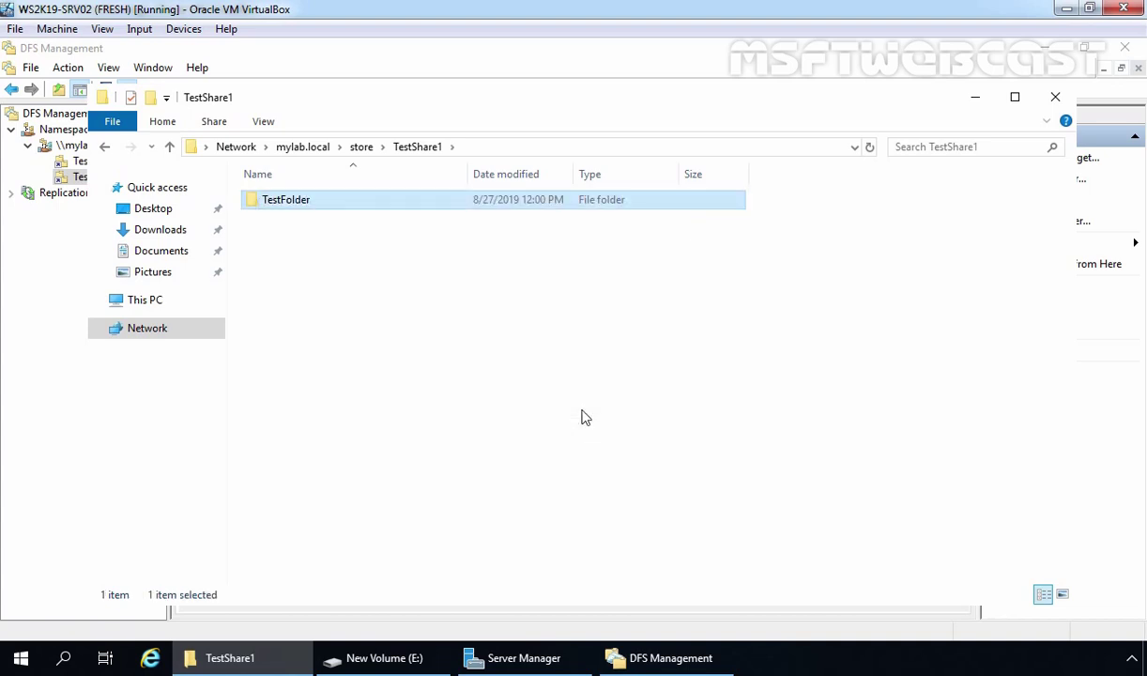
# Open Share1 on New Volume (E:) in the other File Explorer window and check its contents for TestFolder
pyautogui.click(395, 657)
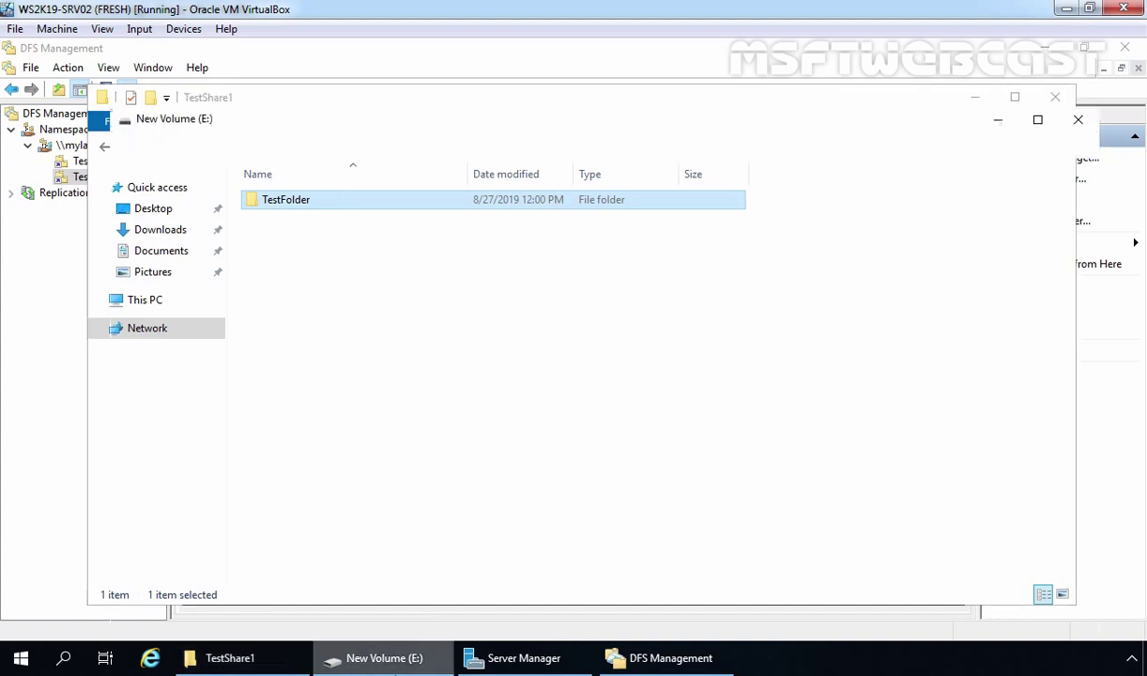
pyautogui.doubleClick(286, 232)
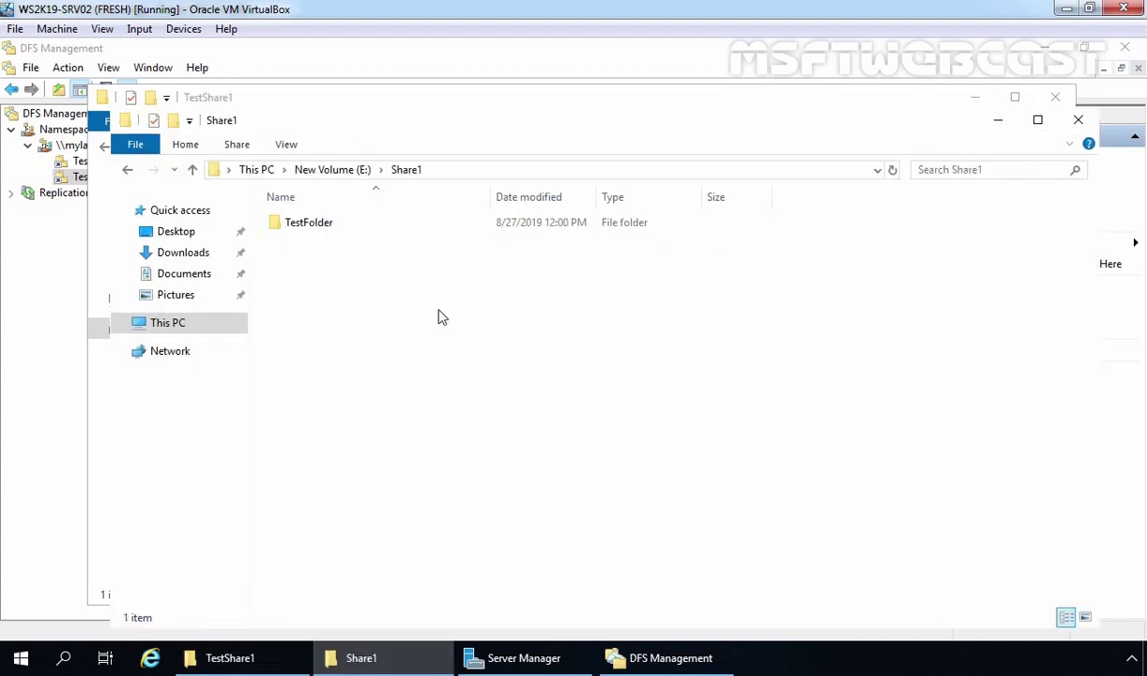
pyautogui.moveTo(478, 316); pyautogui.dragTo(320, 236)
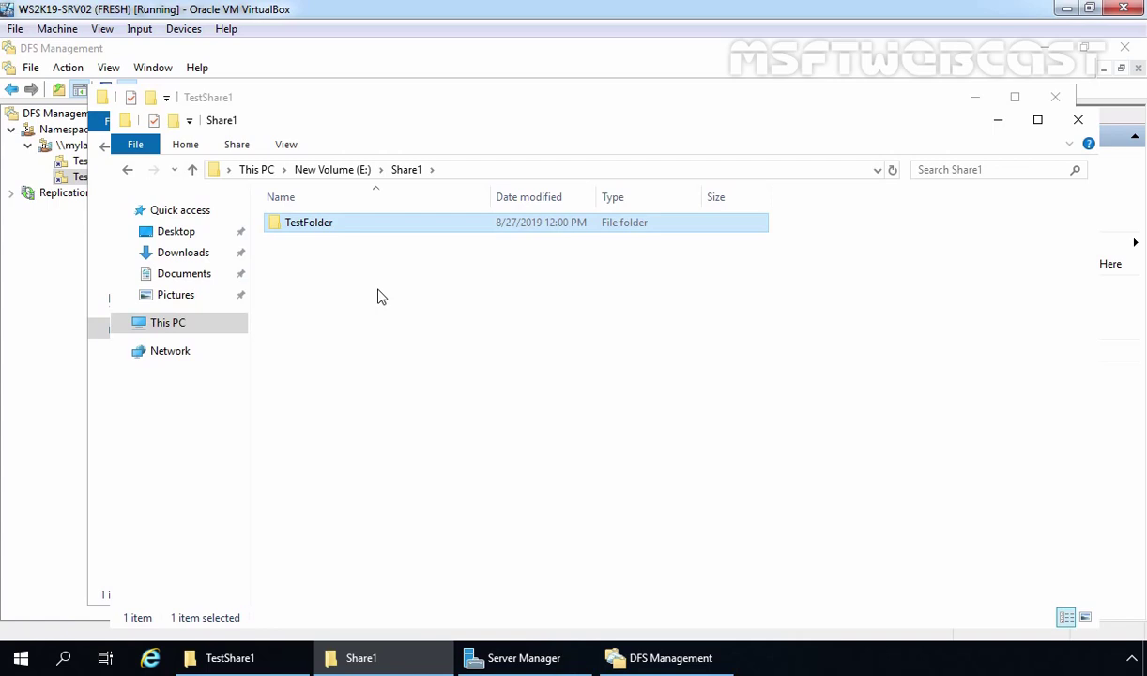
# Bring up the Run dialog with the path \\mylab.local\store ready for editing
pyautogui.press('super+r')
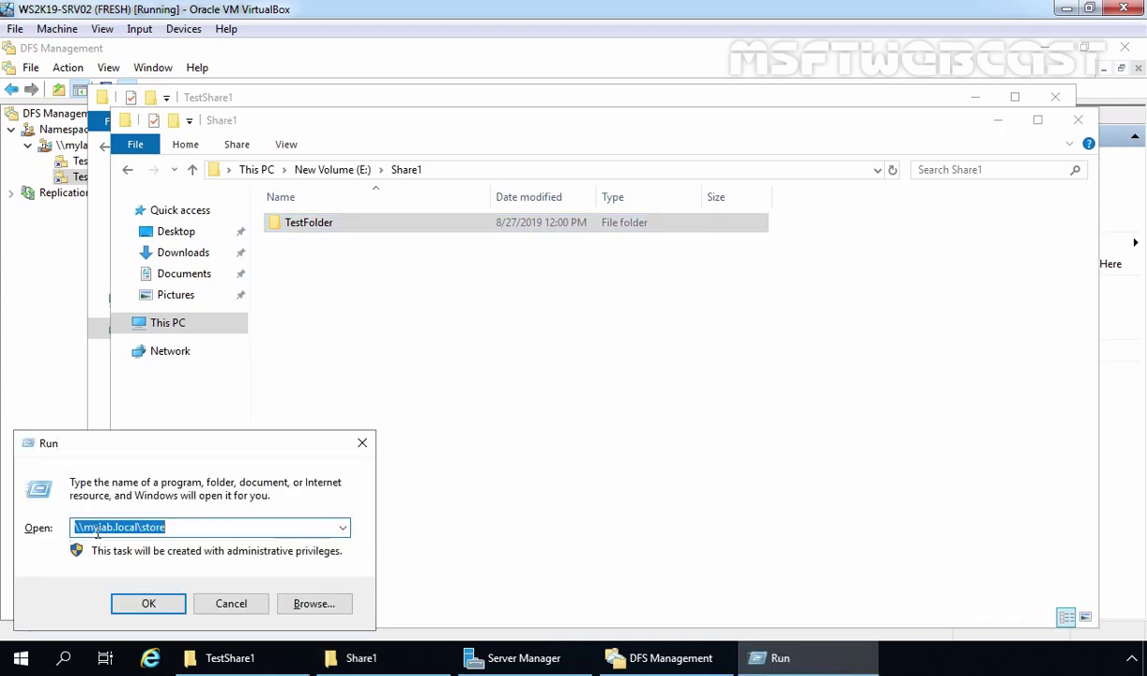
pyautogui.click(186, 527)
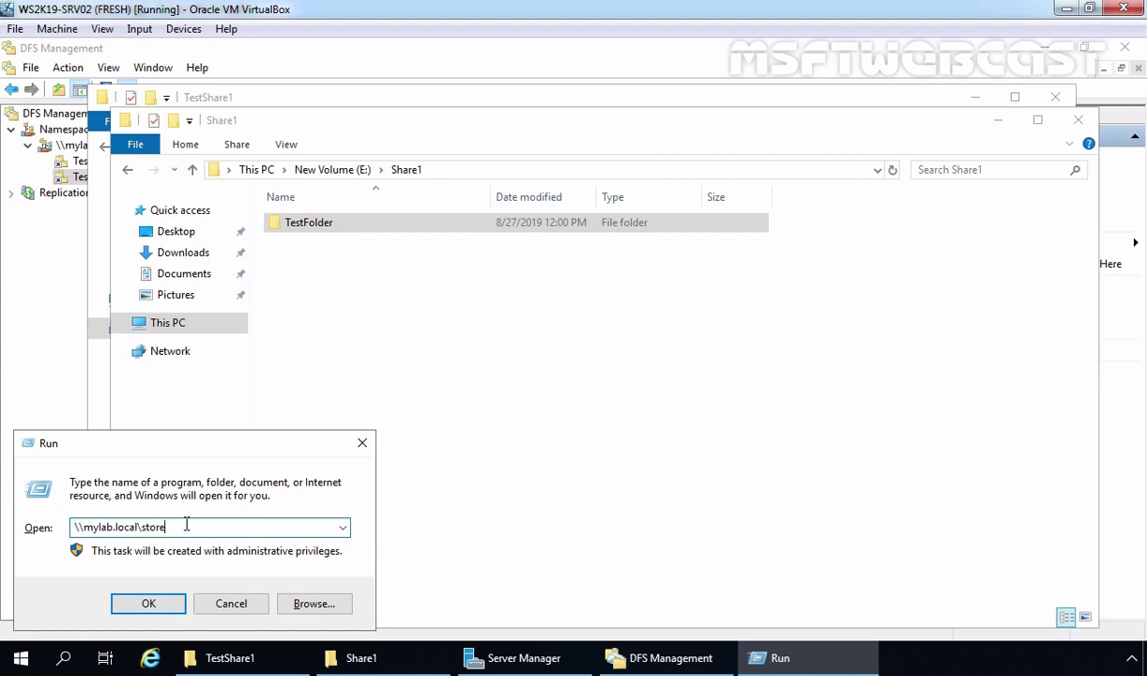